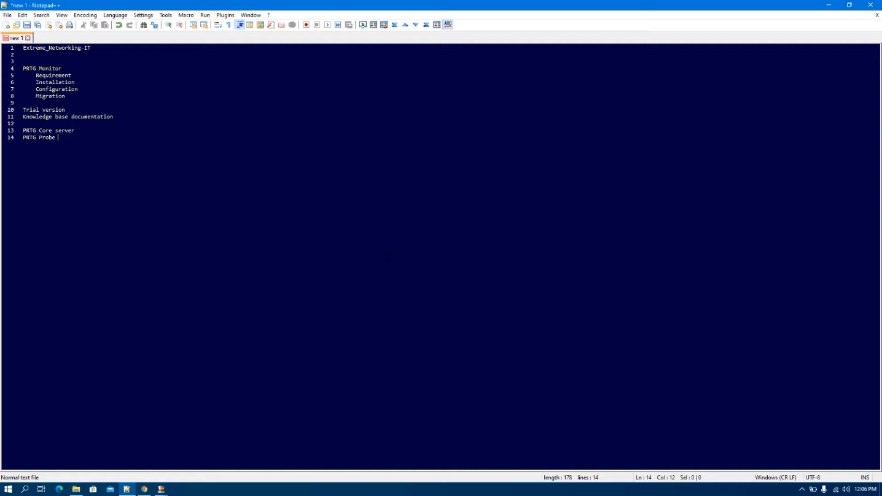
- Go to the PRTG download page on paessler.com in Chrome and start the free download
{"action": "left_click", "coordinate": [145, 489]}
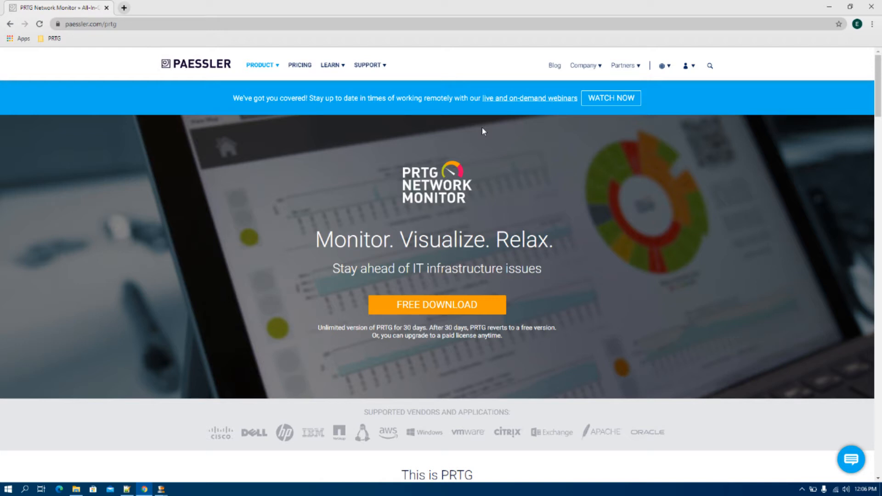
{"action": "mouse_move", "coordinate": [269, 67]}
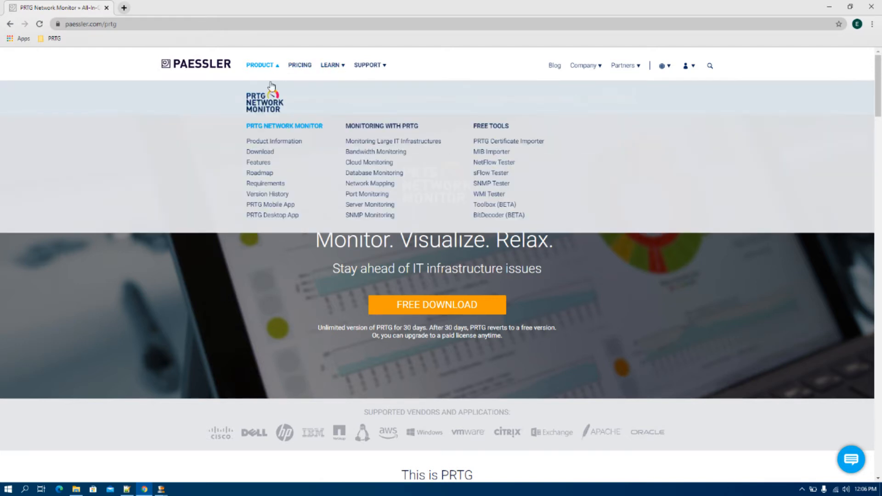
{"action": "left_click", "coordinate": [260, 152]}
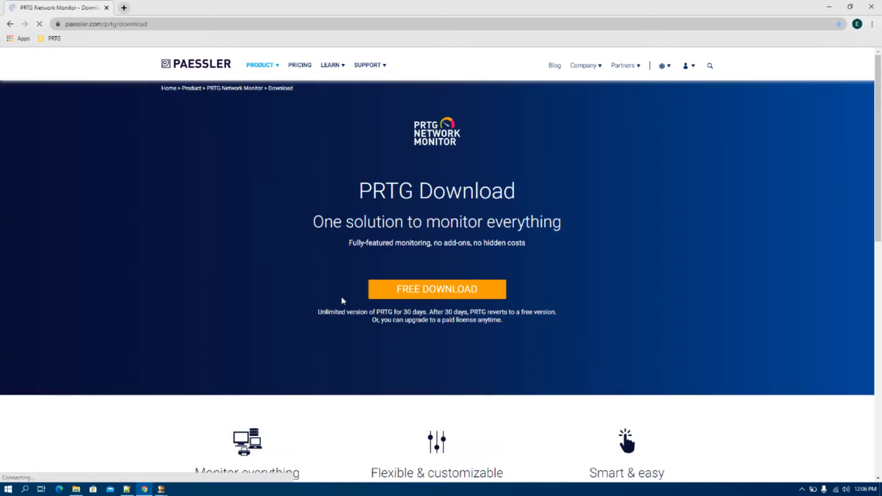
{"action": "left_click_drag", "start_coordinate": [318, 312], "coordinate": [561, 316]}
{"action": "left_click", "coordinate": [572, 351]}
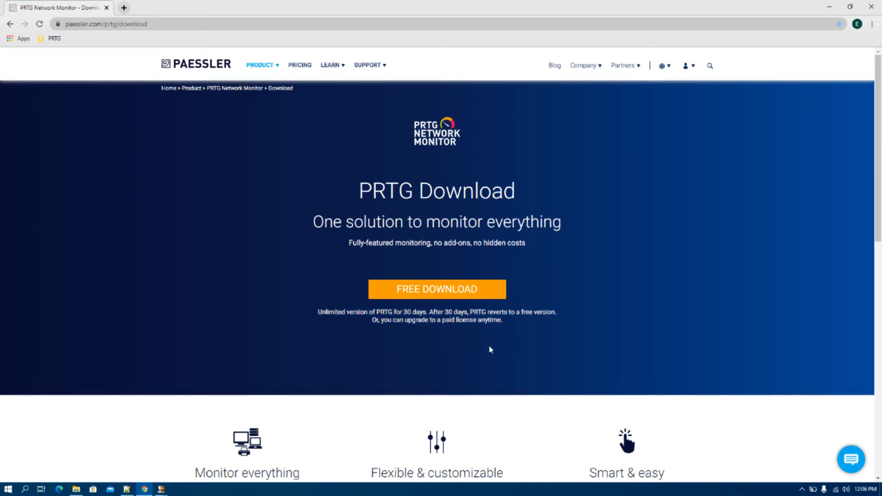
{"action": "left_click", "coordinate": [445, 294]}
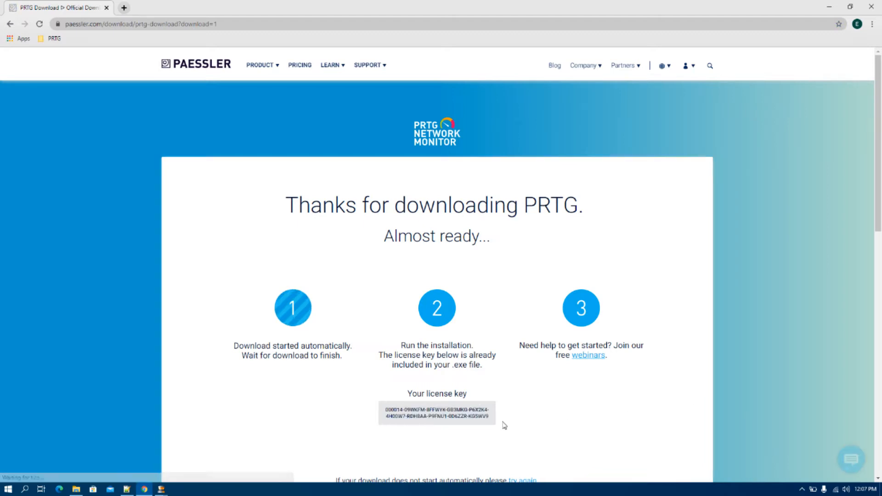
- Copy the trial license key and paste it into the notes below PRTG Probe
{"action": "triple_click", "coordinate": [436, 414]}
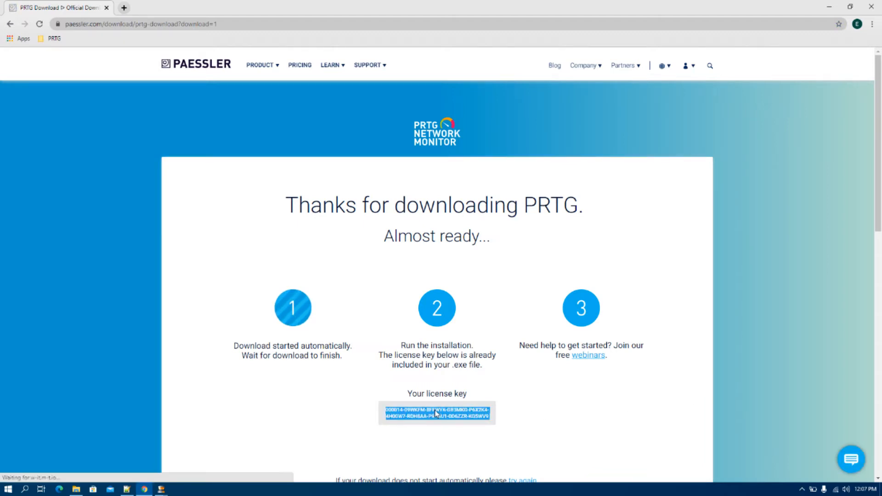
{"action": "key", "text": "alt+Tab"}
{"action": "key", "text": "Return"}
{"action": "key", "text": "Return"}
{"action": "key", "text": "Return"}
{"action": "key", "text": "ctrl+v"}
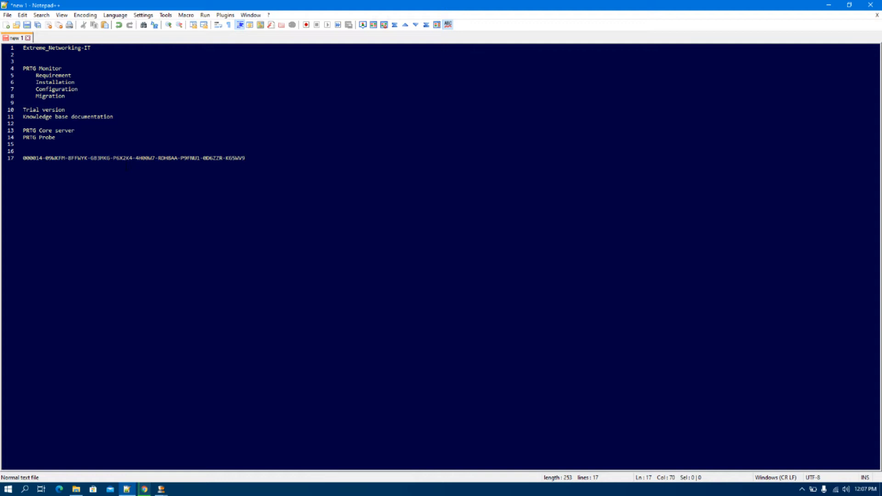
- Return to the Chrome download page and clear the key highlight while the installer downloads
{"action": "key", "text": "alt+Tab"}
{"action": "scroll", "coordinate": [479, 309], "scroll_direction": "down", "scroll_amount": 4}
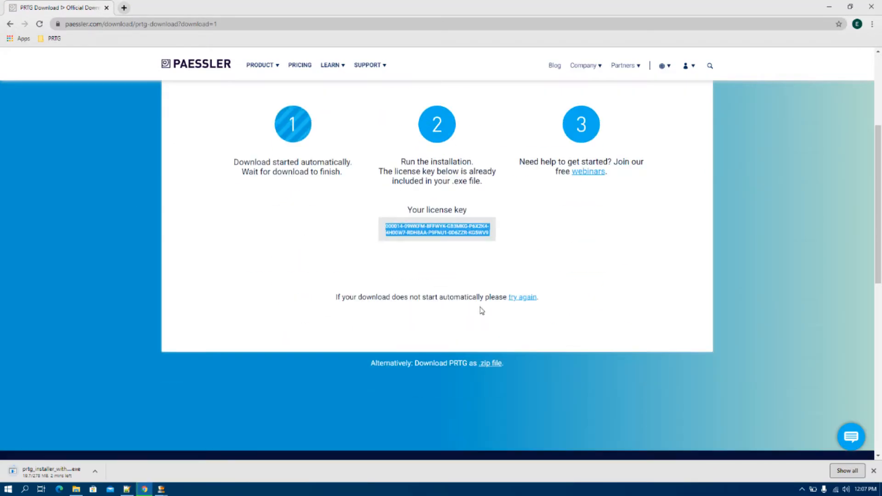
{"action": "scroll", "coordinate": [481, 311], "scroll_direction": "up", "scroll_amount": 1}
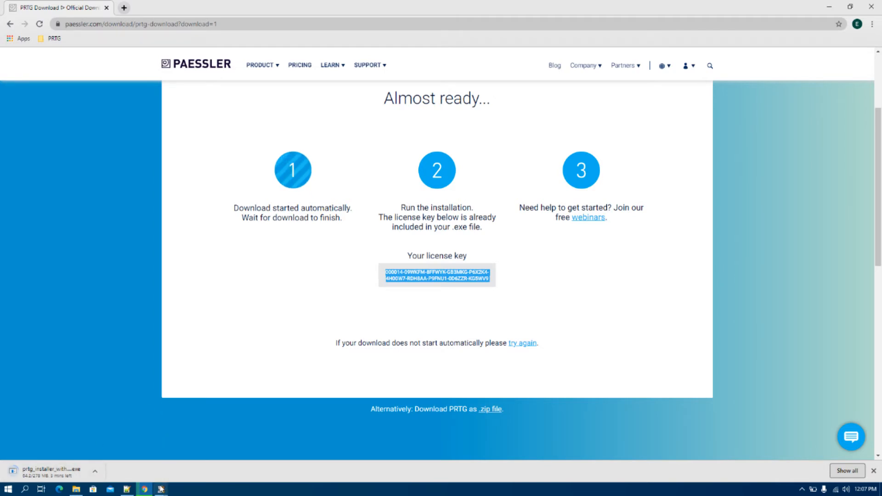
{"action": "left_click", "coordinate": [231, 351]}
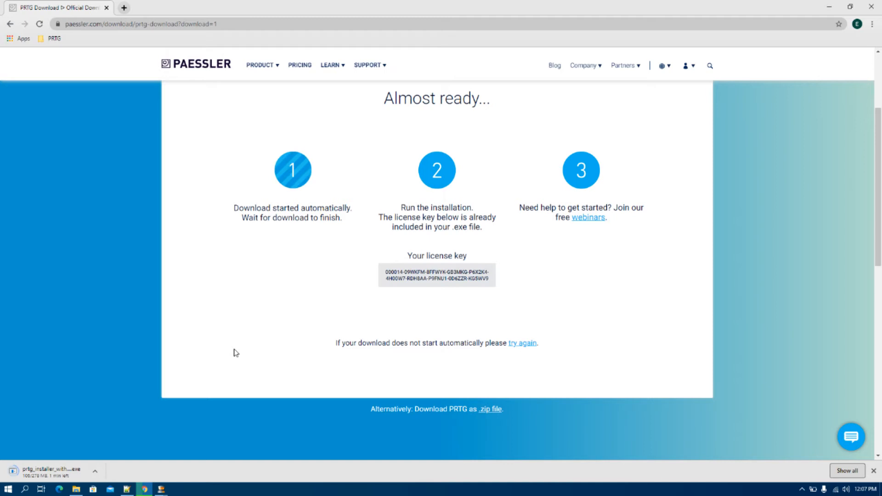
- Type the label 'License Key -' in front of the pasted key on line 17
{"action": "left_click", "coordinate": [127, 490]}
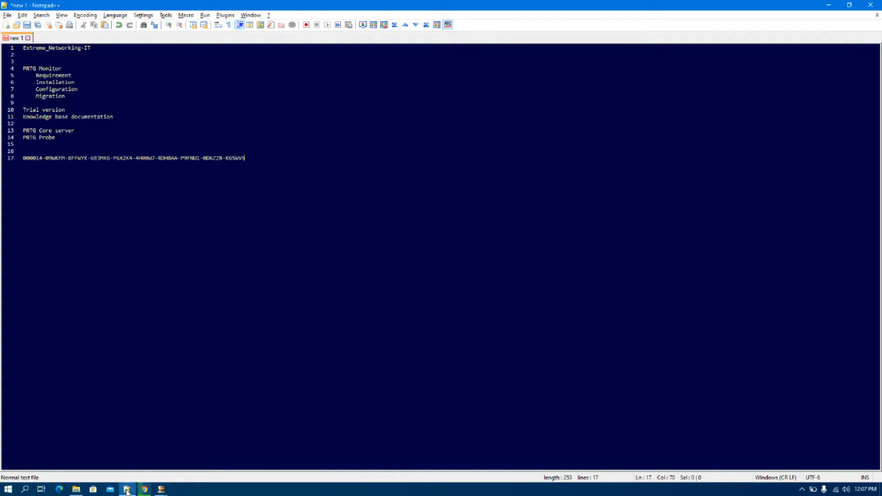
{"action": "left_click", "coordinate": [23, 158]}
{"action": "type", "text": "License Key "}
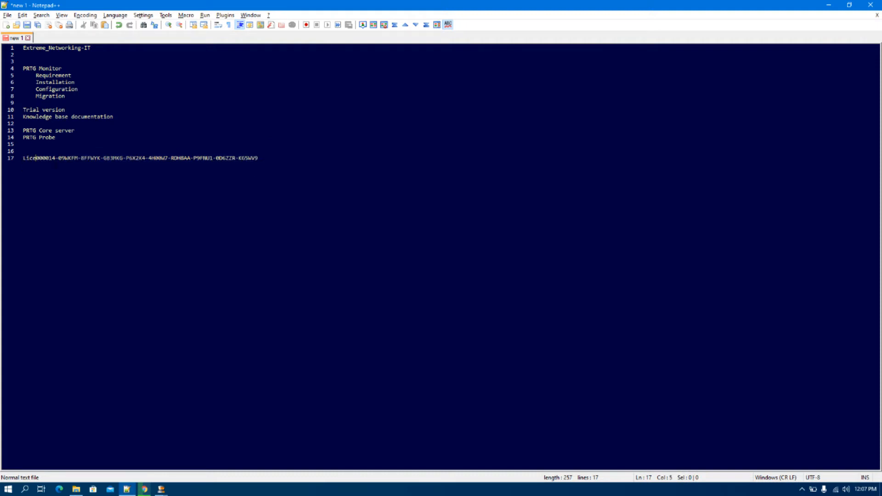
{"action": "type", "text": "-"}
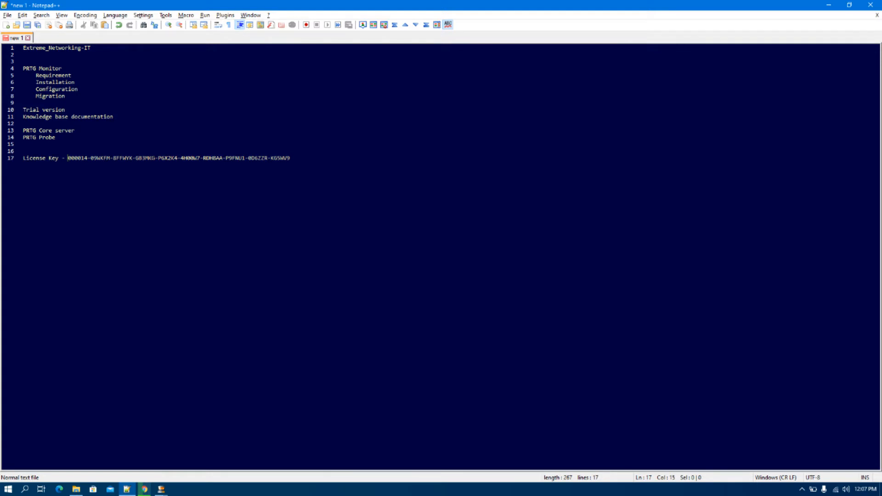
{"action": "key", "text": "alt+Tab"}
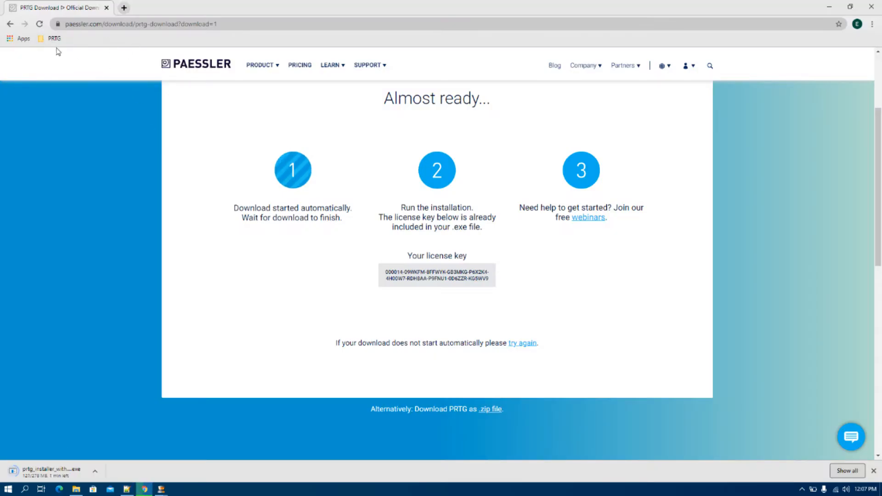
- Open the bookmarked PRTG system requirements page and highlight the sensor-count and PRTG 5000 sizing rows
{"action": "left_click", "coordinate": [52, 38]}
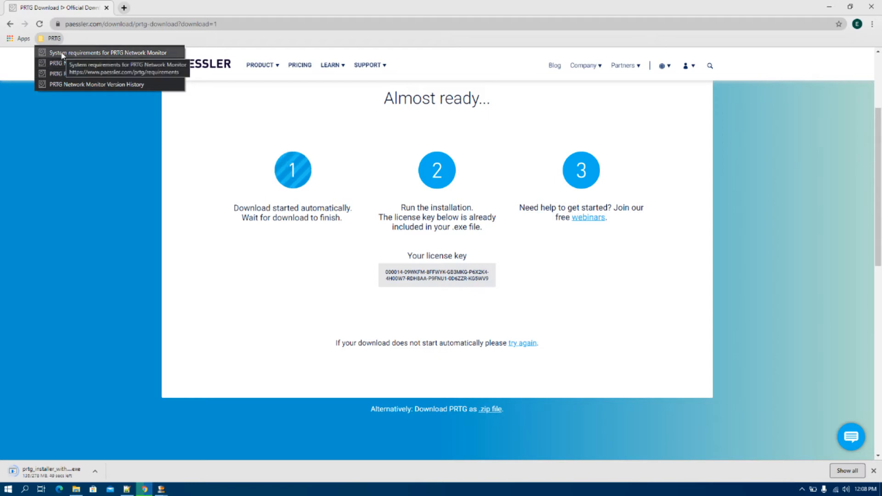
{"action": "left_click", "coordinate": [62, 53]}
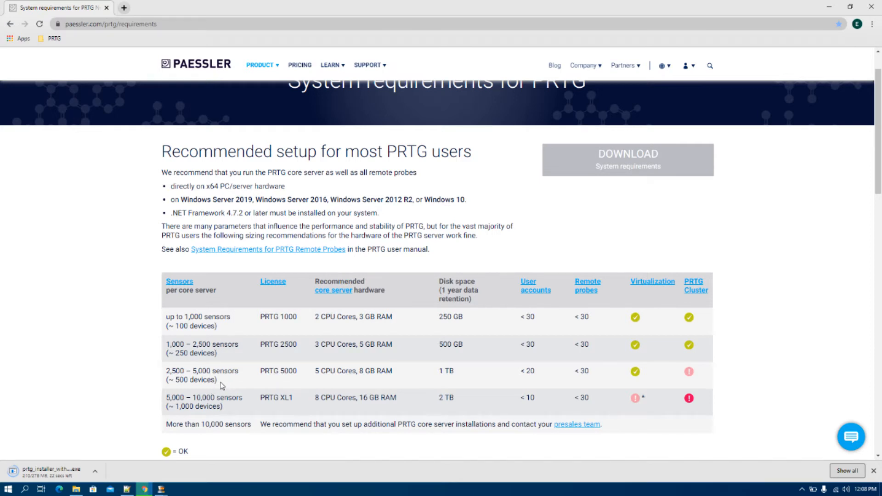
{"action": "left_click_drag", "start_coordinate": [224, 385], "coordinate": [168, 372]}
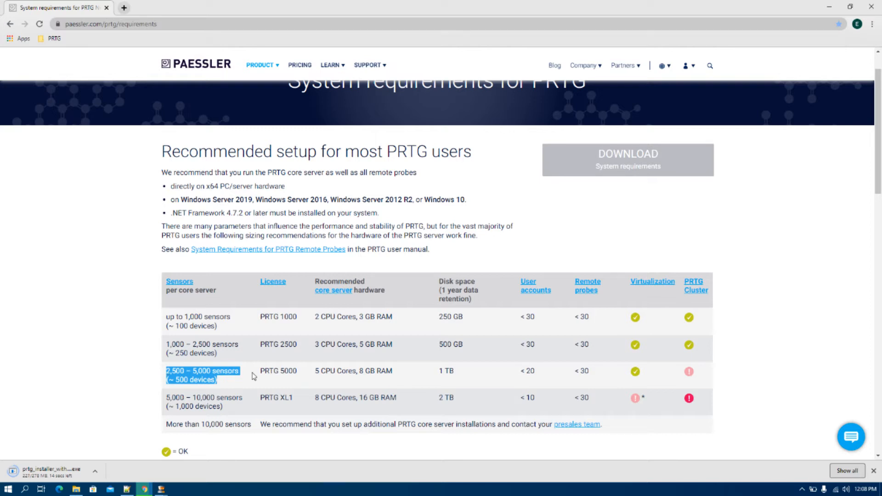
{"action": "triple_click", "coordinate": [287, 372]}
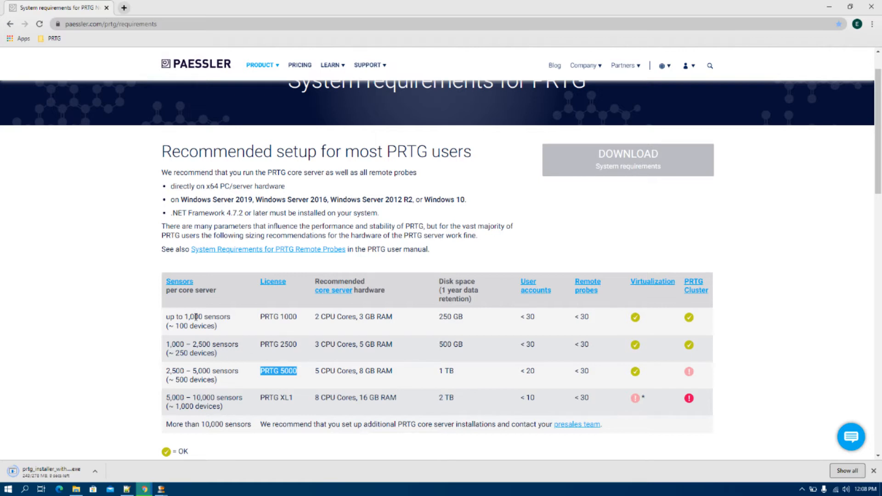
{"action": "left_click_drag", "start_coordinate": [225, 329], "coordinate": [167, 315]}
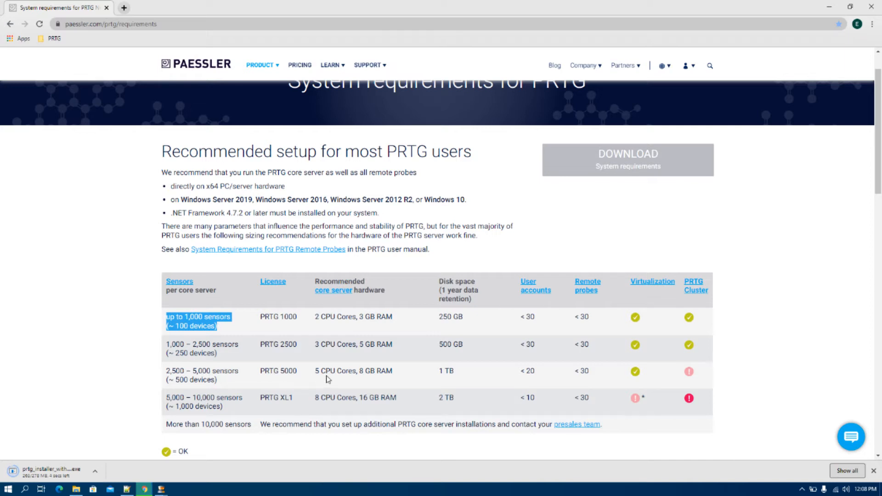
{"action": "triple_click", "coordinate": [276, 373]}
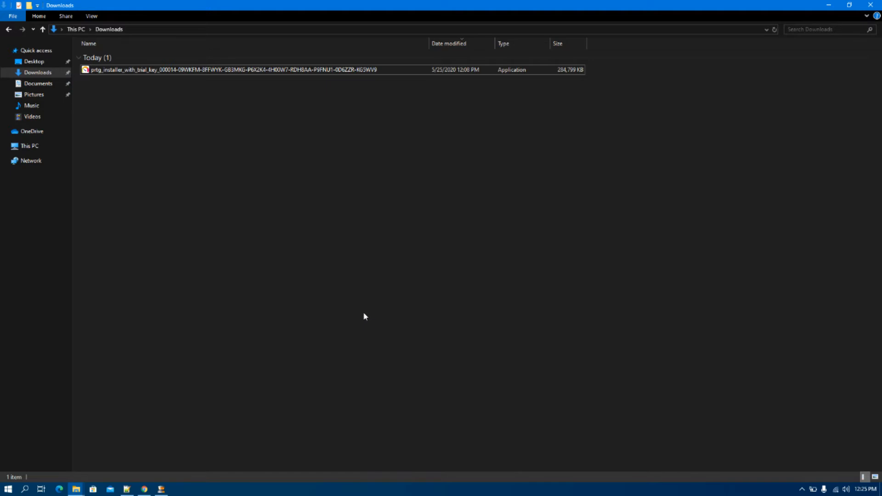
- Run the downloaded PRTG installer and confirm English as the setup language
{"action": "double_click", "coordinate": [246, 70]}
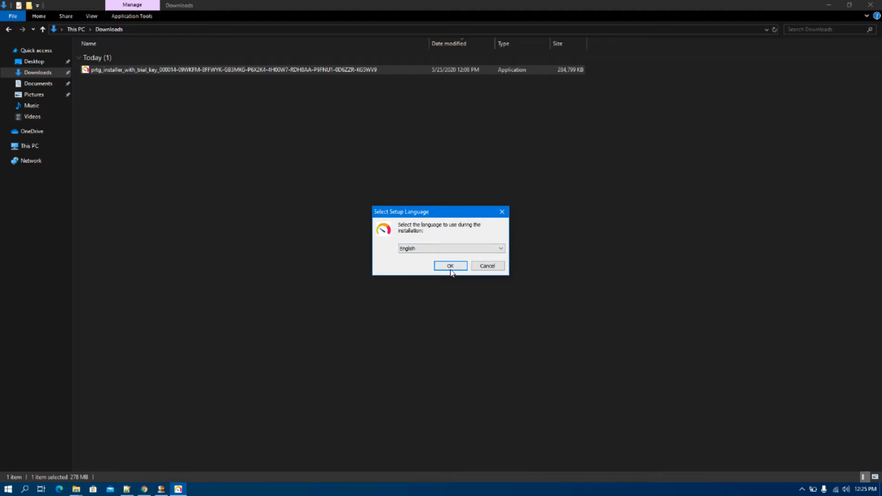
{"action": "left_click", "coordinate": [456, 252]}
{"action": "left_click", "coordinate": [458, 252]}
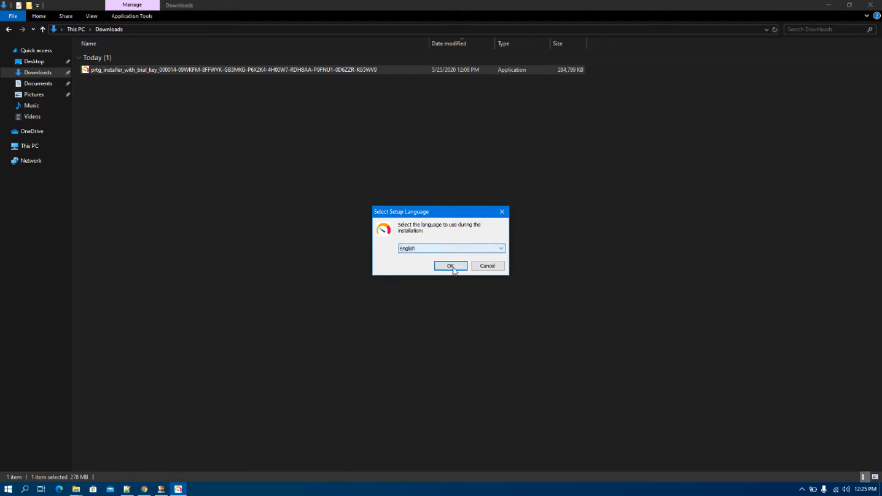
{"action": "left_click", "coordinate": [452, 268]}
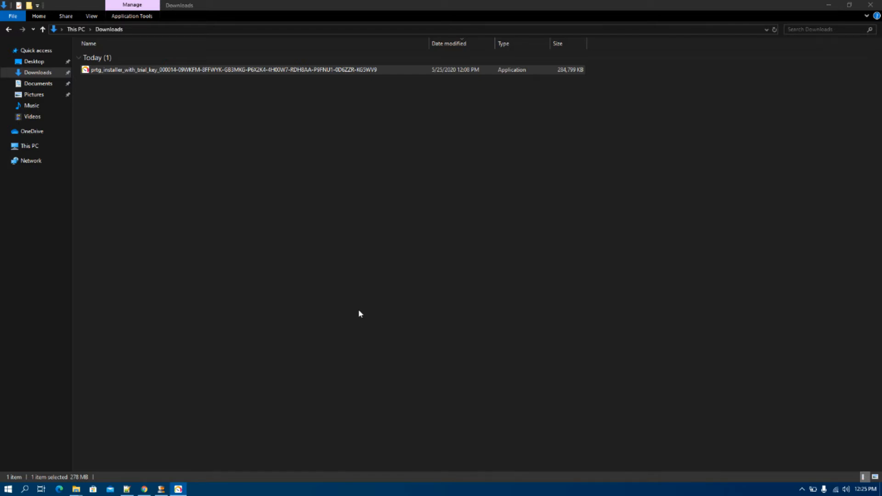
- Accept the license agreement and paste in the alert e-mail address to start installing
{"action": "left_click", "coordinate": [368, 293]}
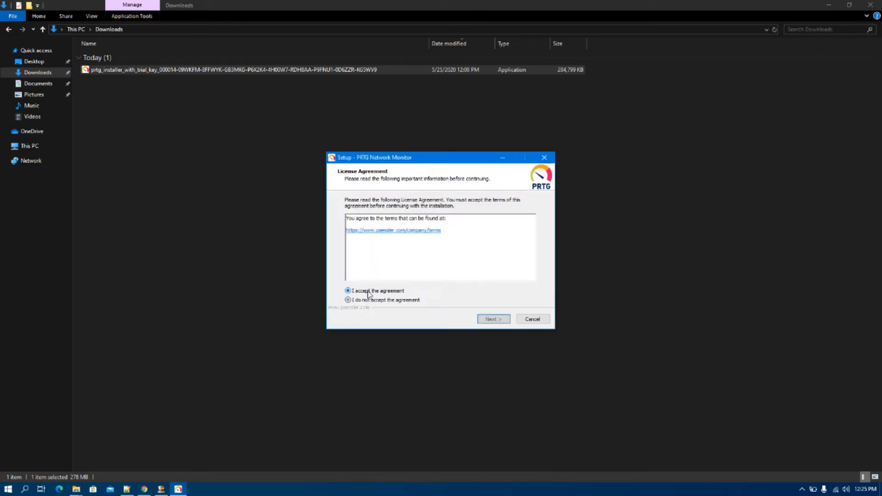
{"action": "left_click", "coordinate": [488, 321]}
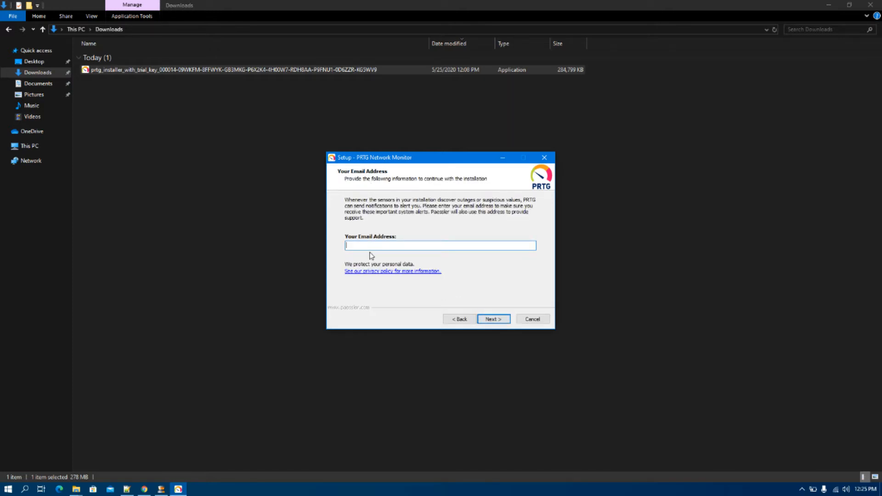
{"action": "key", "text": "ctrl+v"}
{"action": "left_click", "coordinate": [496, 321]}
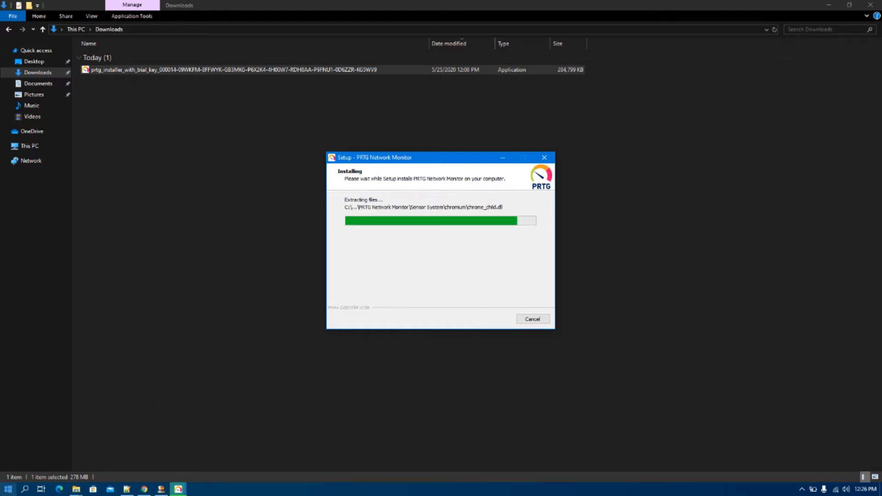
- Launch the Services app maximized with services sorted alphabetically by name
{"action": "left_click", "coordinate": [7, 490]}
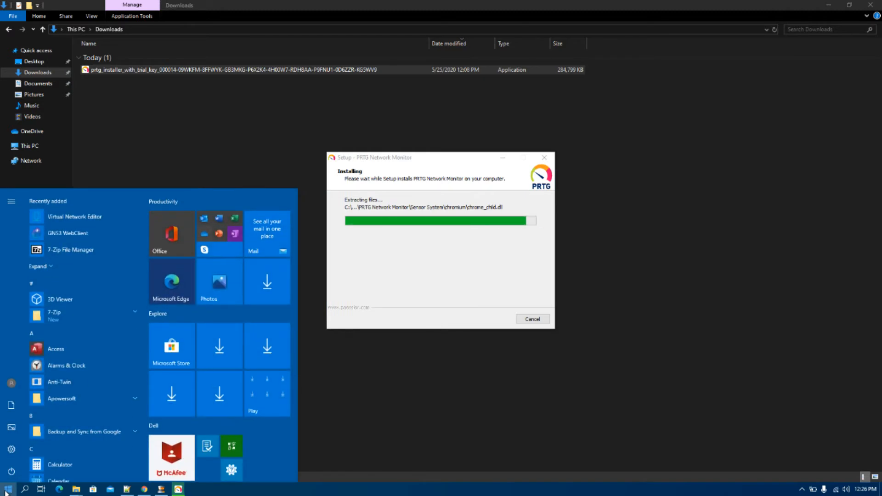
{"action": "type", "text": "services"}
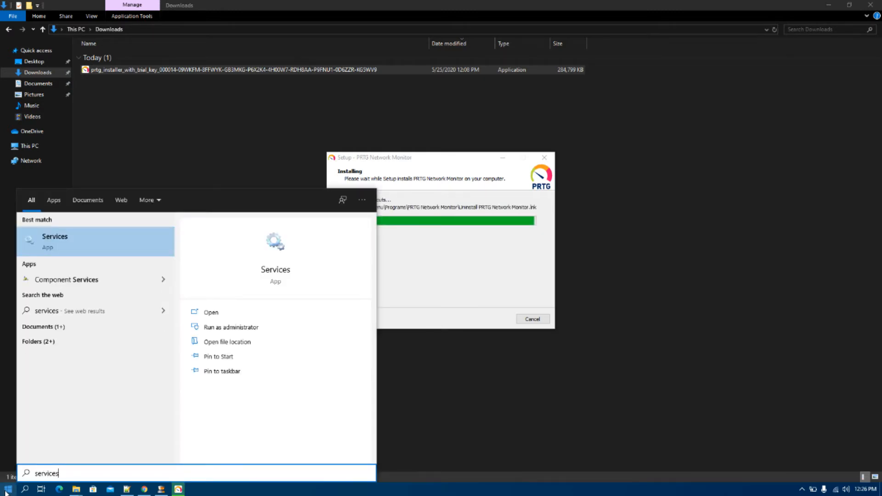
{"action": "key", "text": "Return"}
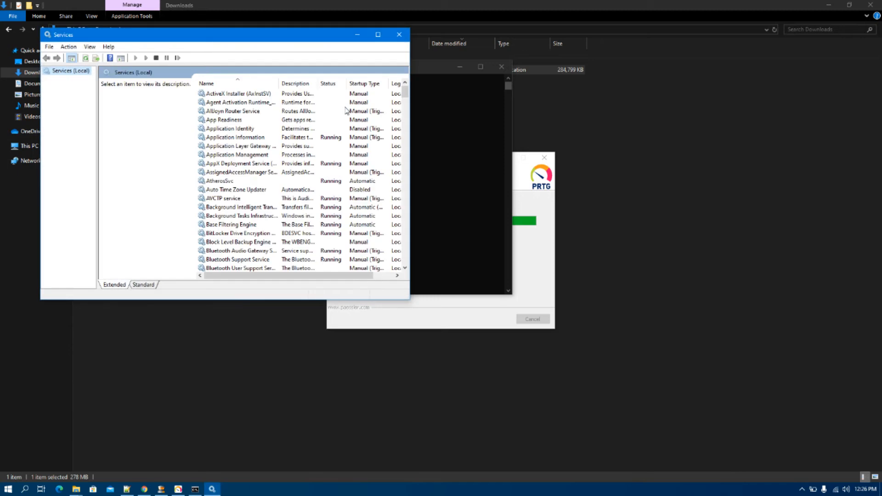
{"action": "left_click", "coordinate": [379, 36]}
{"action": "left_click", "coordinate": [206, 52]}
{"action": "left_click", "coordinate": [206, 52]}
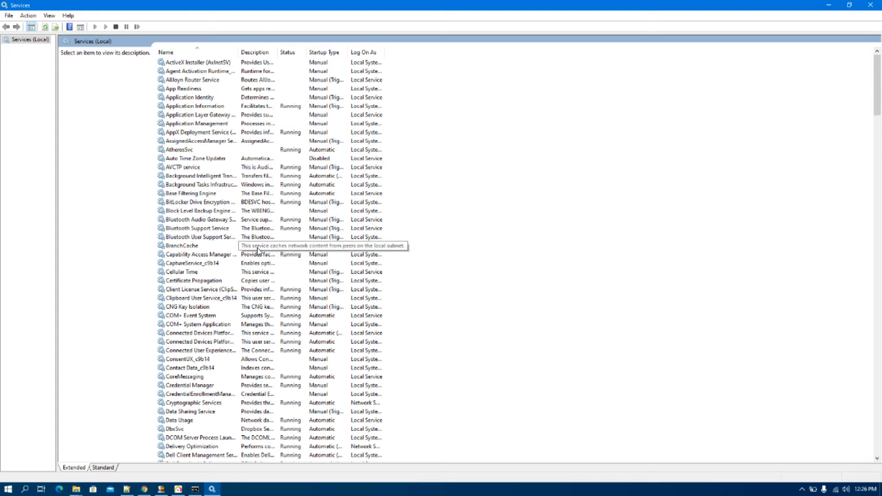
- Browse the services list, selecting DNS Client and jumping to the P entries, then minimize Services
{"action": "scroll", "coordinate": [258, 251], "scroll_direction": "down", "scroll_amount": 1}
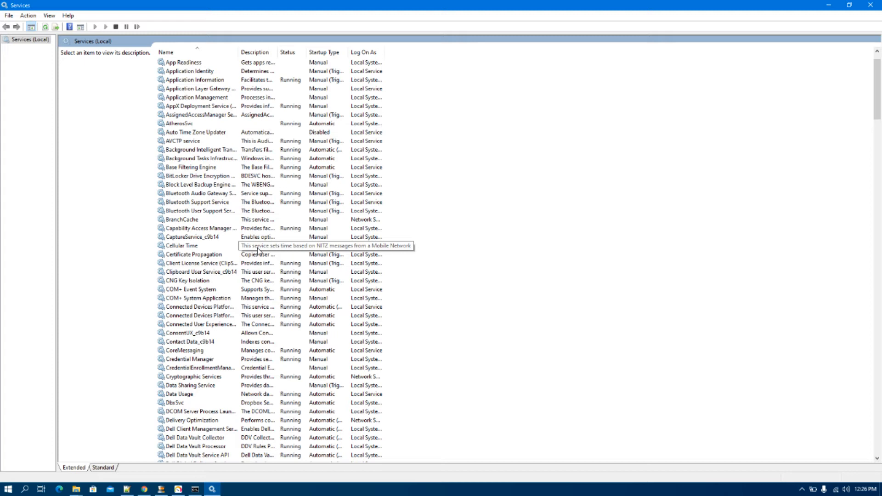
{"action": "scroll", "coordinate": [258, 251], "scroll_direction": "down", "scroll_amount": 14}
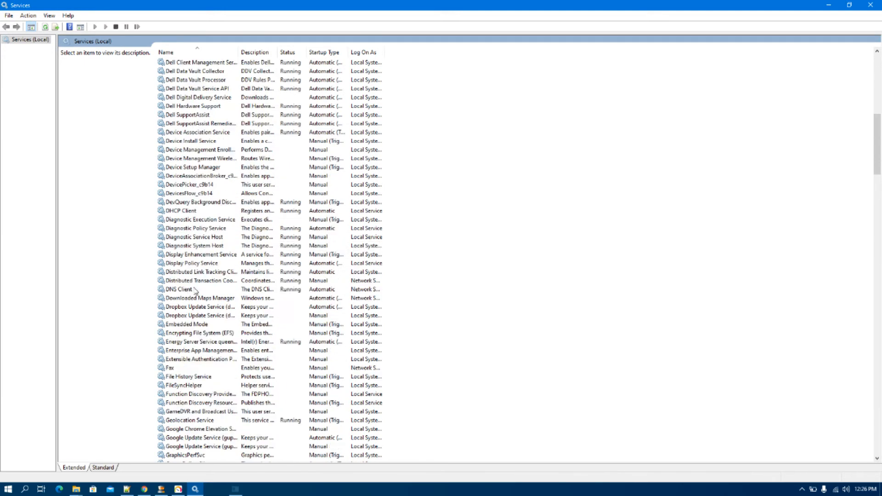
{"action": "left_click", "coordinate": [193, 290]}
{"action": "key", "text": "p"}
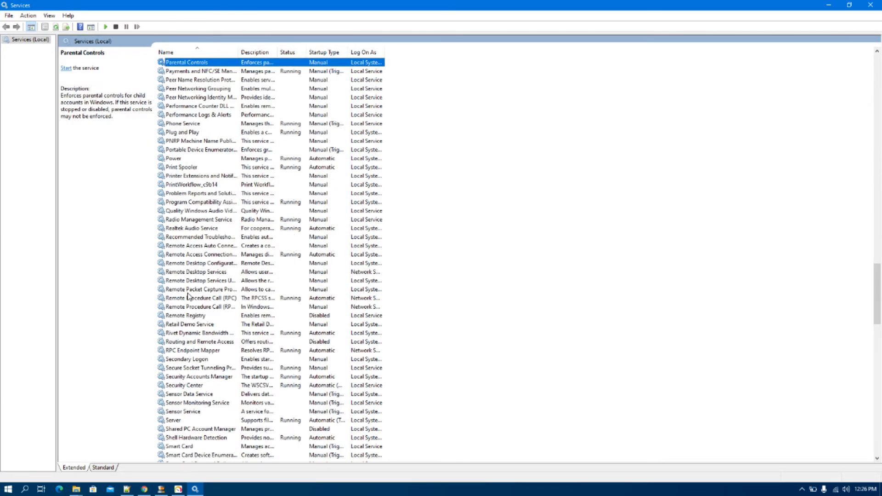
{"action": "scroll", "coordinate": [234, 243], "scroll_direction": "up", "scroll_amount": 1}
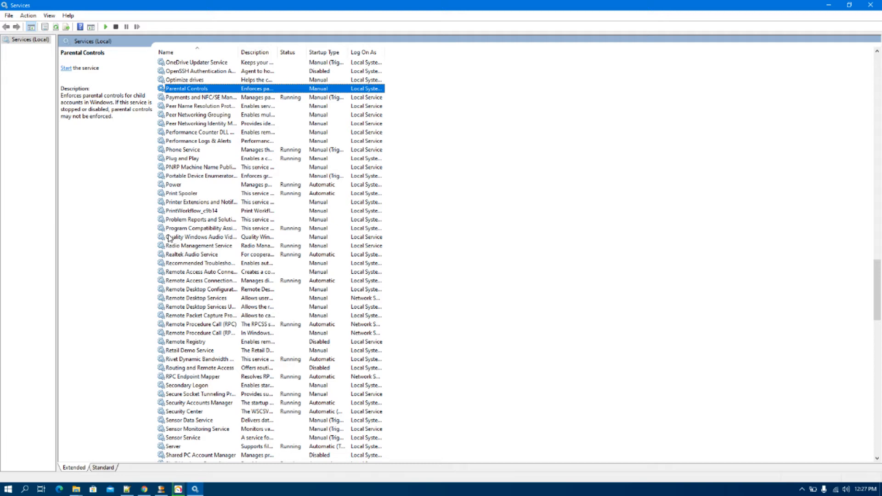
{"action": "left_click", "coordinate": [829, 5]}
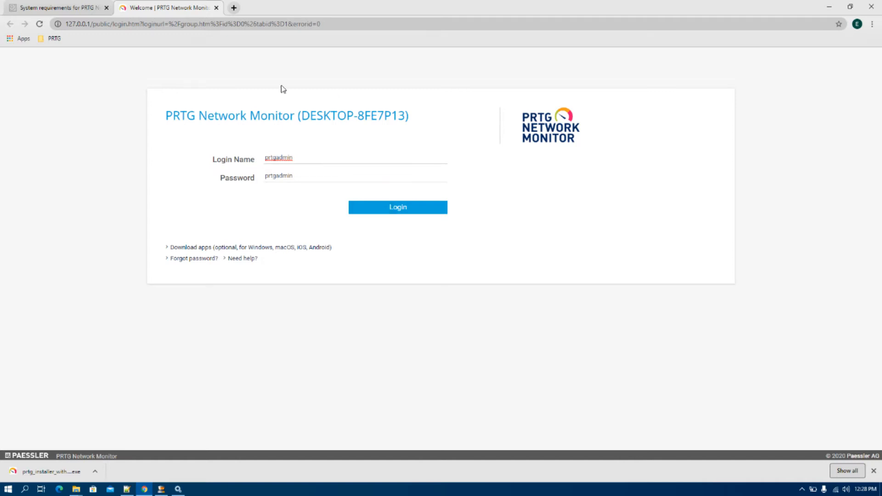
- Log into the PRTG web interface at 127.0.0.1 with the prefilled administrator credentials
{"action": "left_click_drag", "start_coordinate": [166, 116], "coordinate": [409, 118]}
{"action": "left_click", "coordinate": [304, 117]}
{"action": "left_click", "coordinate": [346, 148]}
{"action": "left_click", "coordinate": [386, 211]}
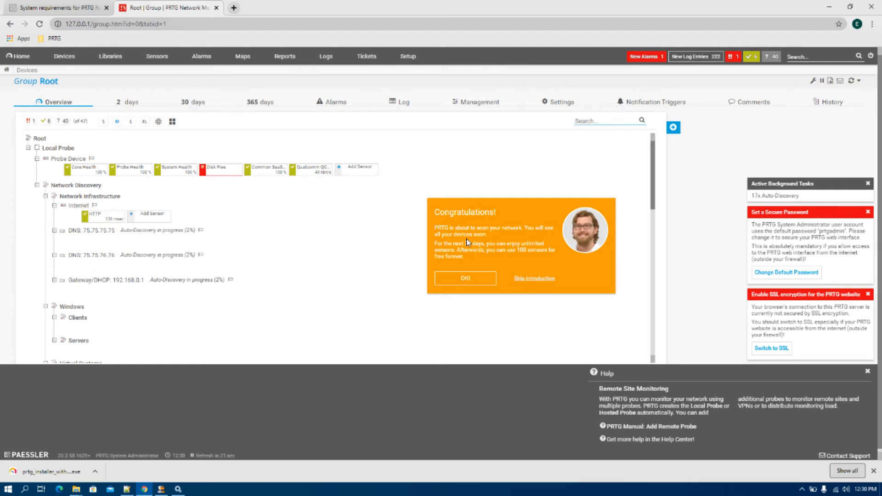
- Close the Congratulations message and show the Probe Device's 2-day history graphs
{"action": "left_click", "coordinate": [473, 281]}
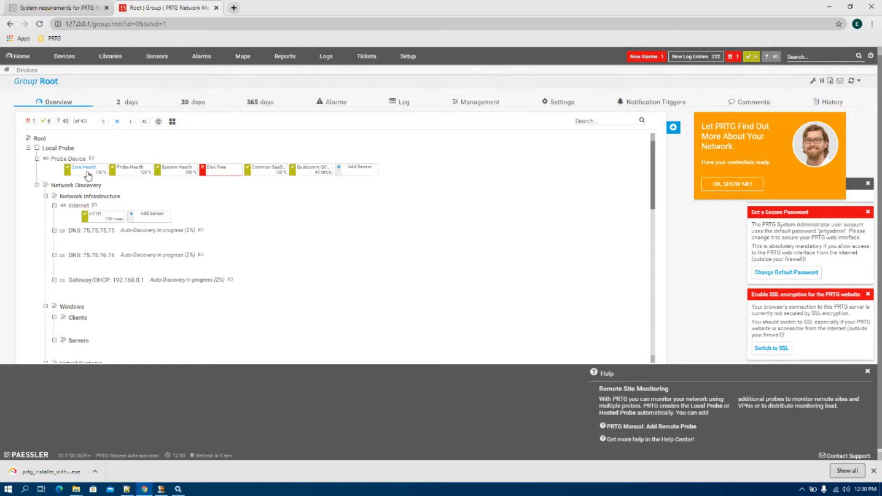
{"action": "left_click", "coordinate": [74, 159]}
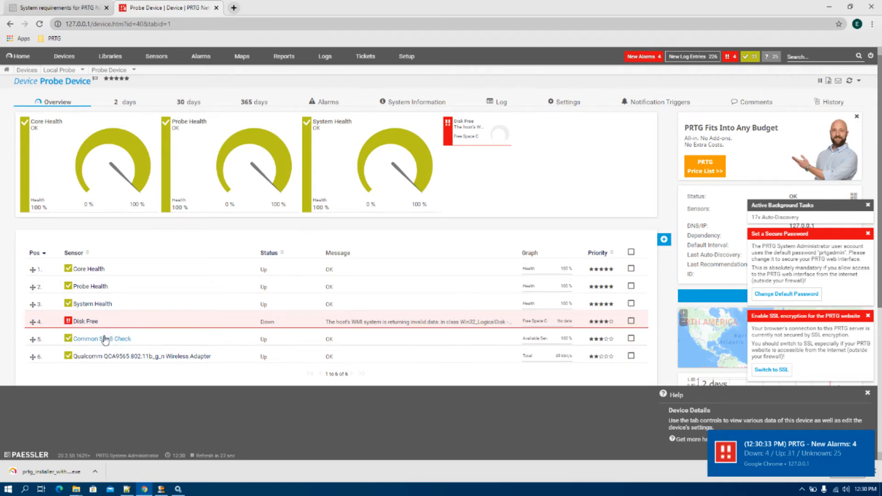
{"action": "mouse_move", "coordinate": [208, 327]}
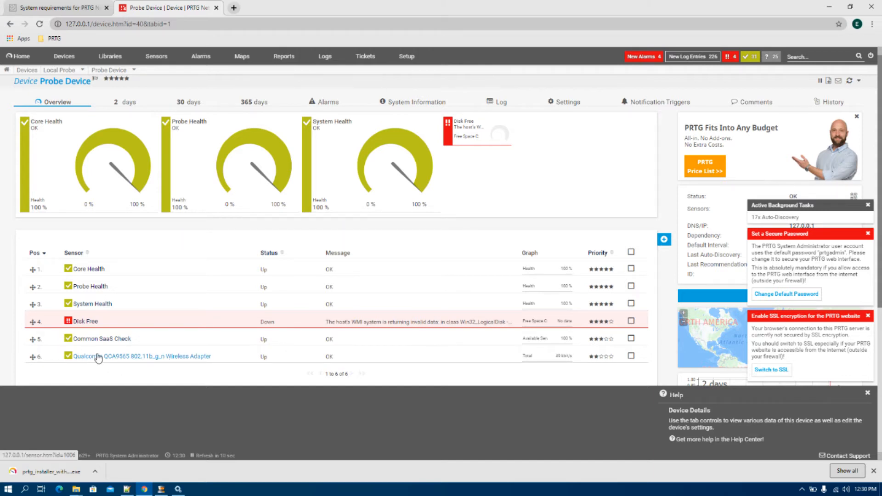
{"action": "mouse_move", "coordinate": [97, 358]}
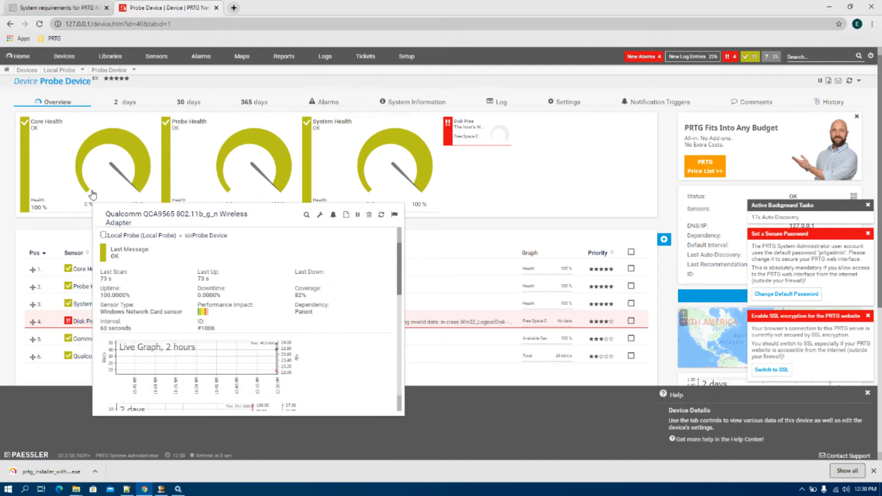
{"action": "left_click", "coordinate": [130, 105]}
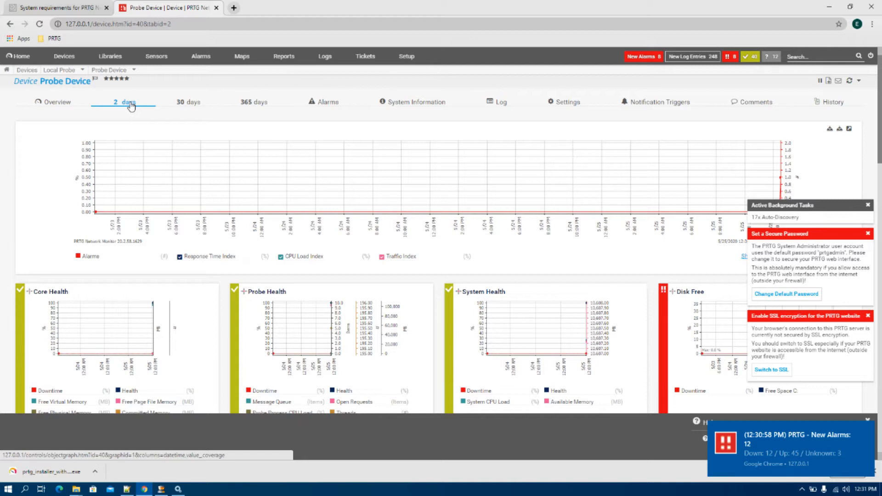
- Switch the Probe Device graphs to 30 days, then 365 days, then open its Settings
{"action": "left_click", "coordinate": [183, 107]}
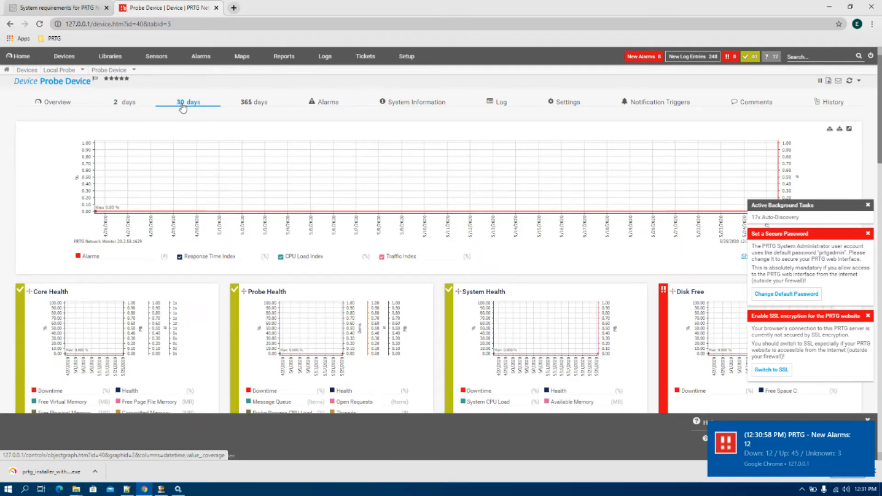
{"action": "left_click", "coordinate": [258, 106]}
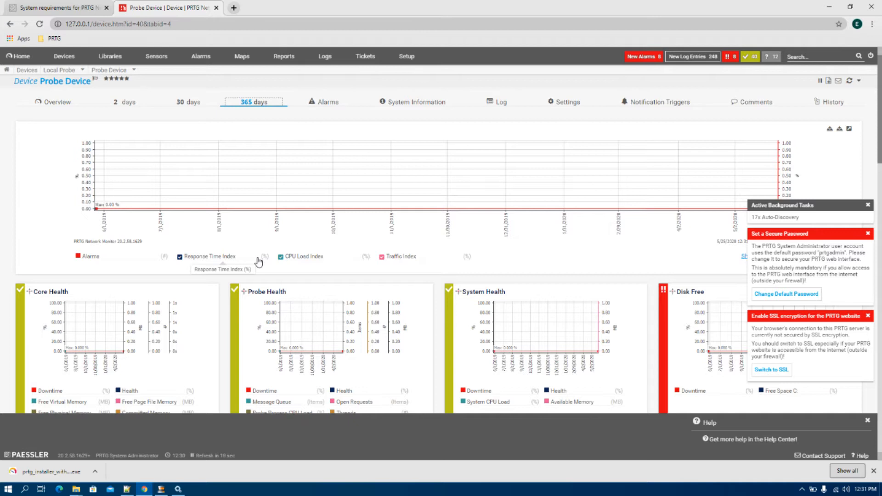
{"action": "left_click", "coordinate": [567, 107]}
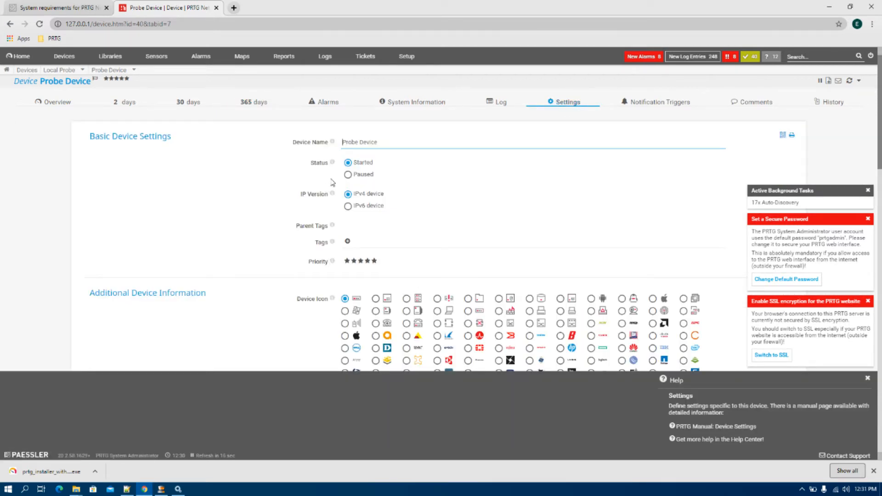
- Scroll through the Probe Device settings to confirm auto-discovery is set to No auto-discovery
{"action": "scroll", "coordinate": [431, 213], "scroll_direction": "down", "scroll_amount": 2}
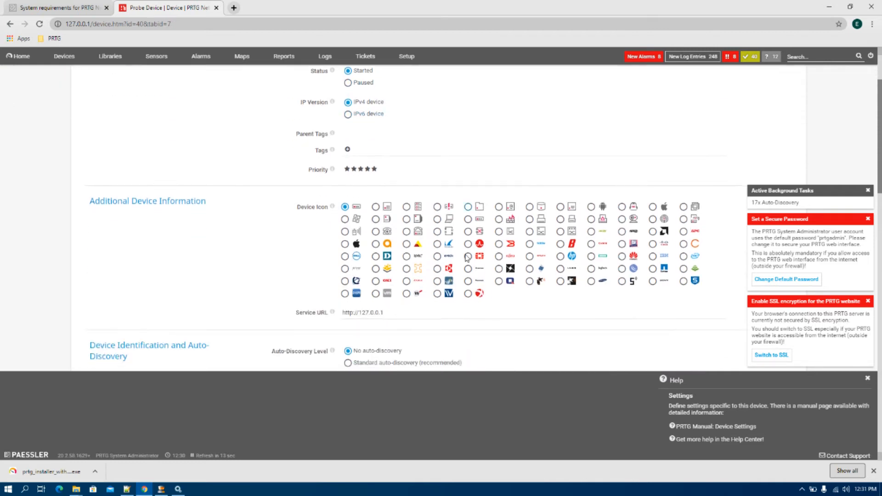
{"action": "scroll", "coordinate": [440, 317], "scroll_direction": "up", "scroll_amount": 1}
{"action": "scroll", "coordinate": [597, 322], "scroll_direction": "down", "scroll_amount": 2}
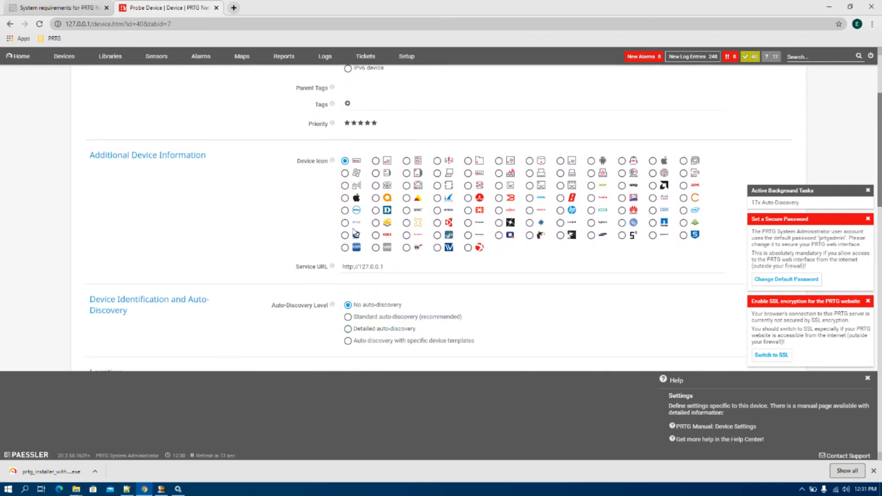
{"action": "scroll", "coordinate": [480, 286], "scroll_direction": "up", "scroll_amount": 3}
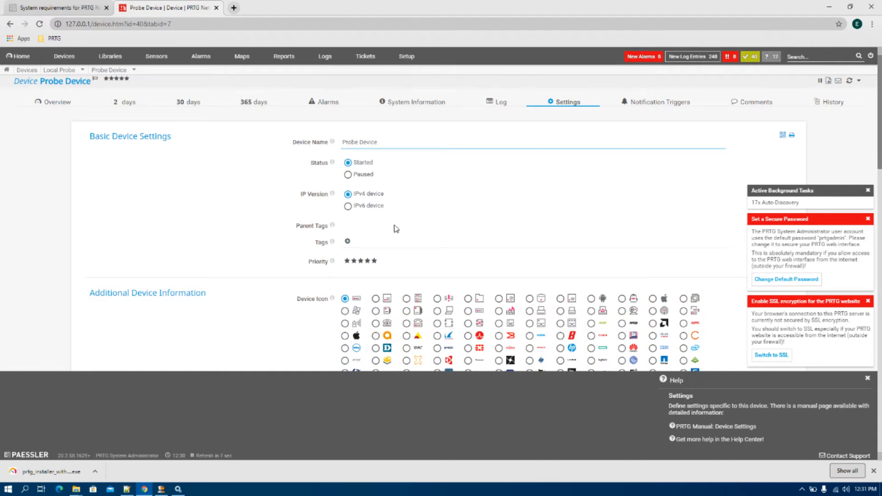
{"action": "scroll", "coordinate": [393, 230], "scroll_direction": "down", "scroll_amount": 5}
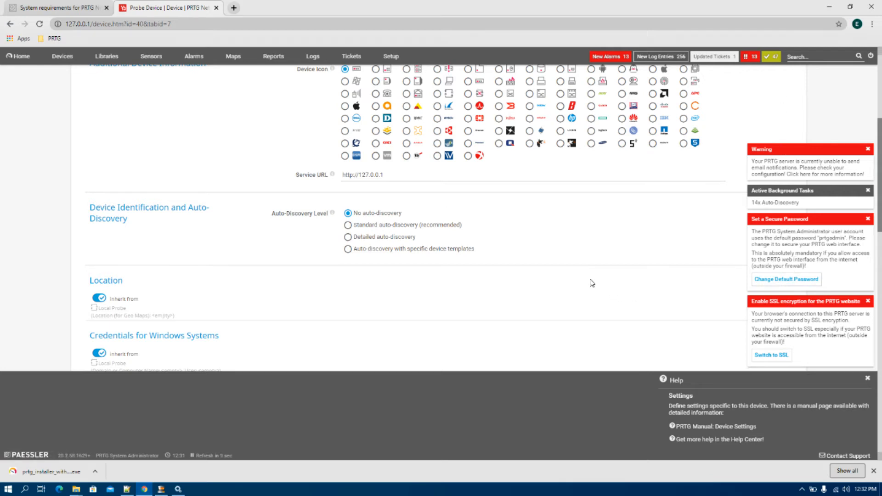
{"action": "scroll", "coordinate": [592, 282], "scroll_direction": "up", "scroll_amount": 5}
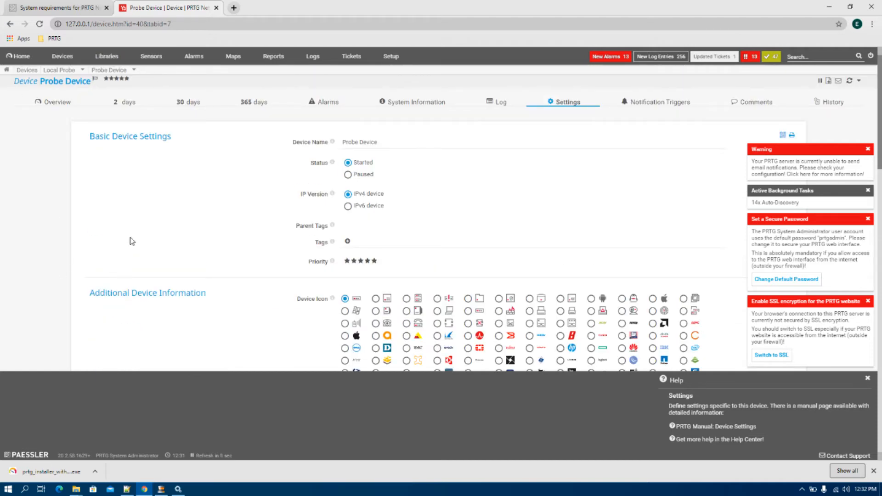
{"action": "left_click", "coordinate": [57, 56]}
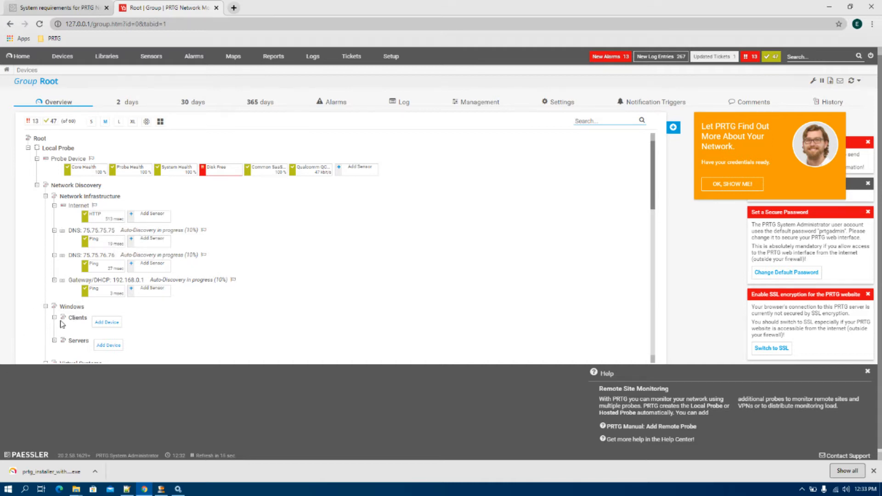
{"action": "scroll", "coordinate": [116, 313], "scroll_direction": "down", "scroll_amount": 1}
{"action": "scroll", "coordinate": [158, 325], "scroll_direction": "down", "scroll_amount": 1}
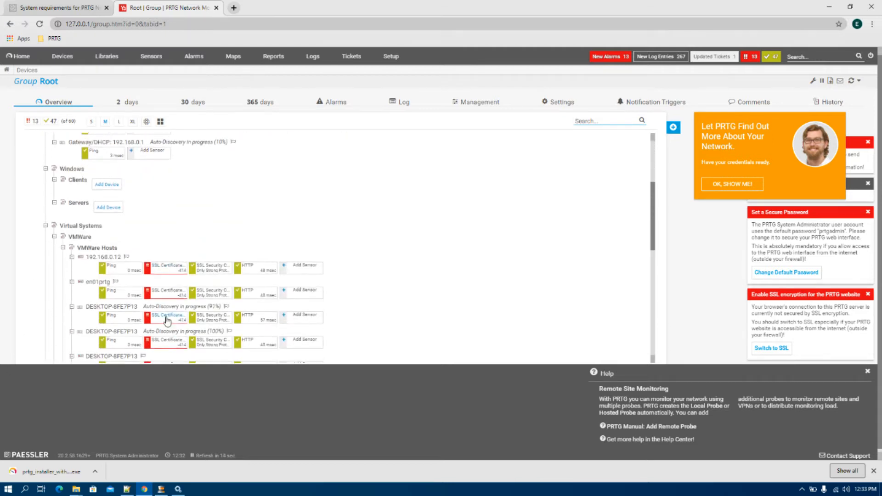
{"action": "scroll", "coordinate": [407, 286], "scroll_direction": "down", "scroll_amount": 2}
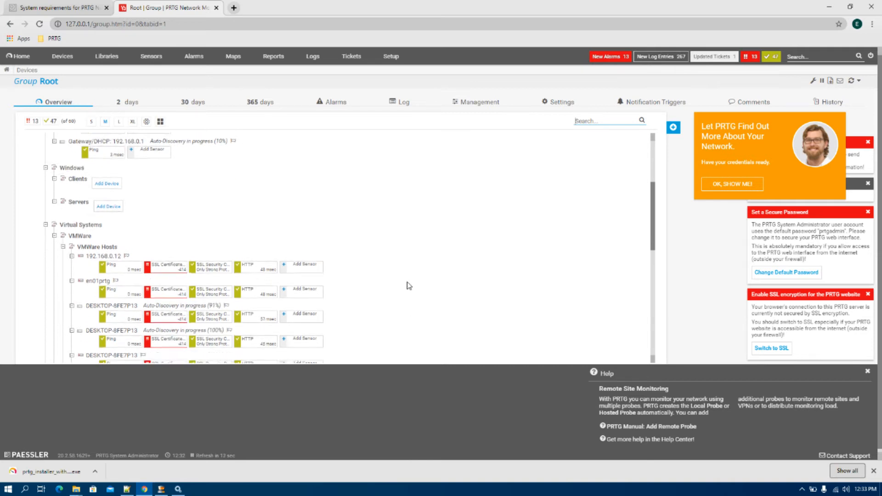
{"action": "scroll", "coordinate": [74, 296], "scroll_direction": "down", "scroll_amount": 1}
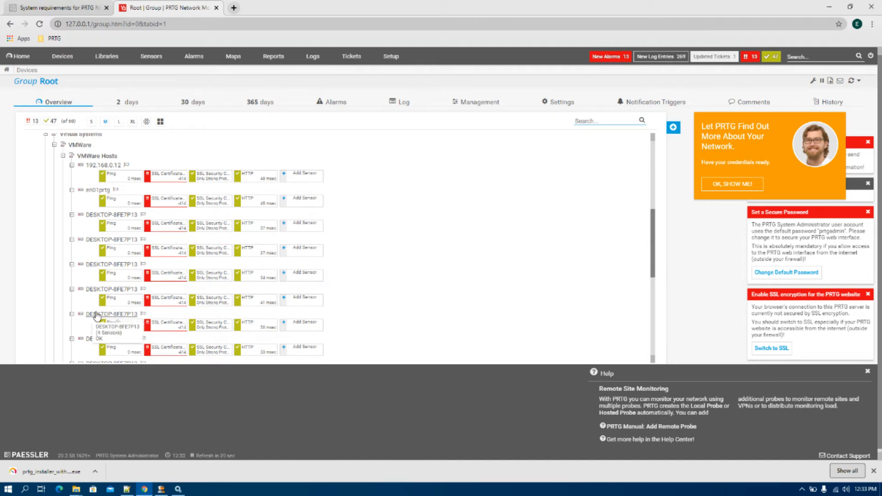
{"action": "mouse_move", "coordinate": [97, 315]}
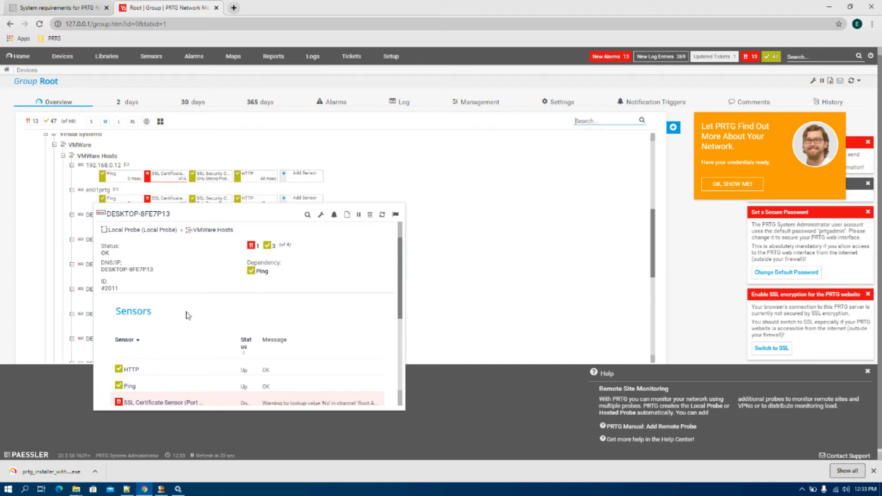
{"action": "scroll", "coordinate": [349, 239], "scroll_direction": "down", "scroll_amount": 8}
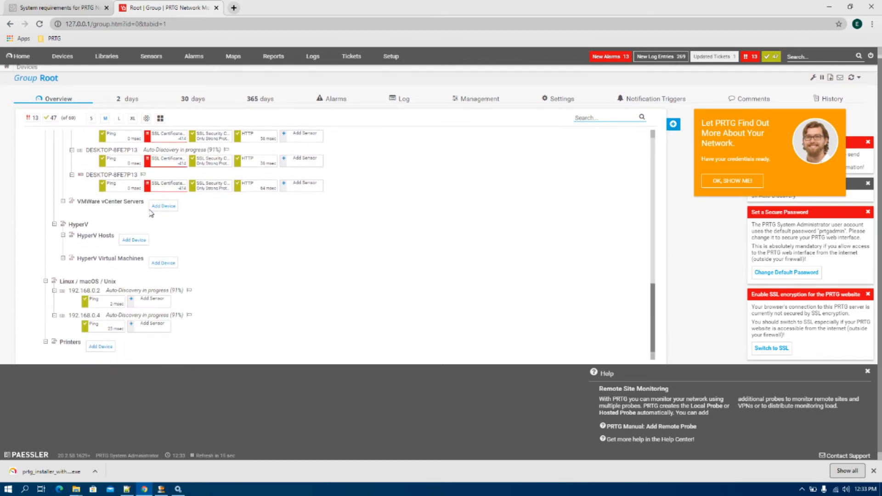
{"action": "scroll", "coordinate": [136, 338], "scroll_direction": "up", "scroll_amount": 10}
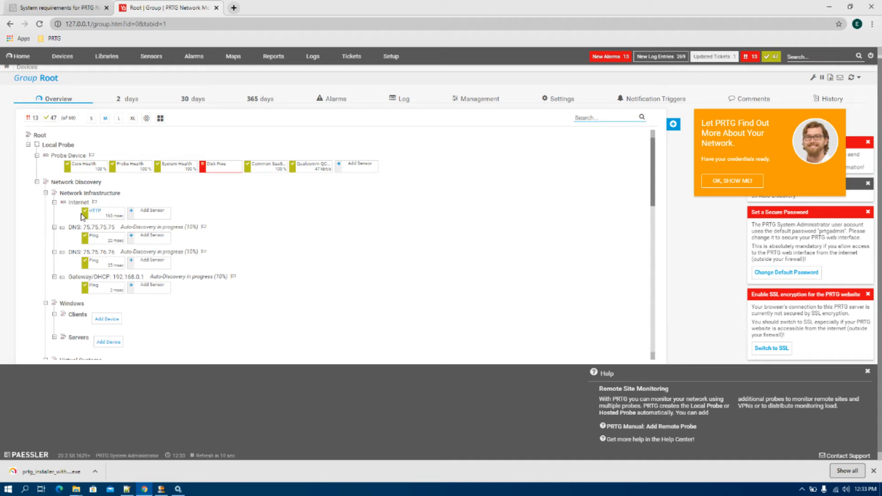
{"action": "scroll", "coordinate": [156, 301], "scroll_direction": "down", "scroll_amount": 4}
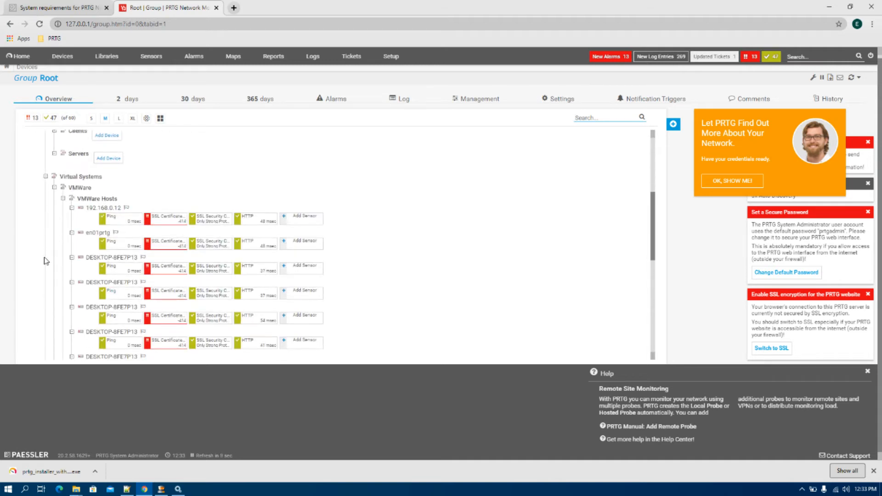
{"action": "scroll", "coordinate": [71, 223], "scroll_direction": "down", "scroll_amount": 2}
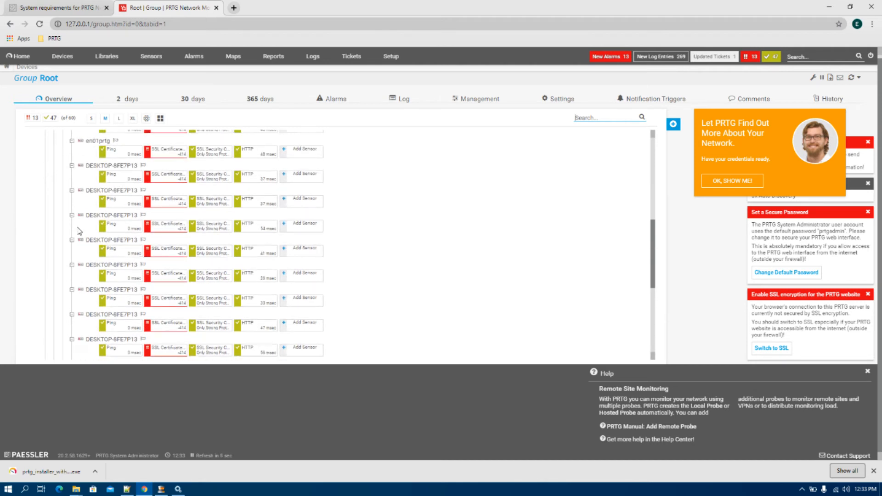
{"action": "scroll", "coordinate": [85, 257], "scroll_direction": "down", "scroll_amount": 3}
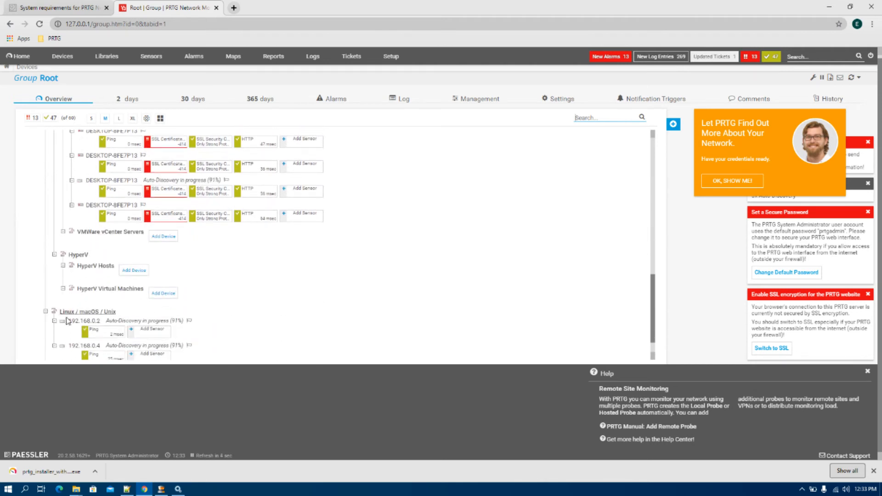
{"action": "mouse_move", "coordinate": [63, 324]}
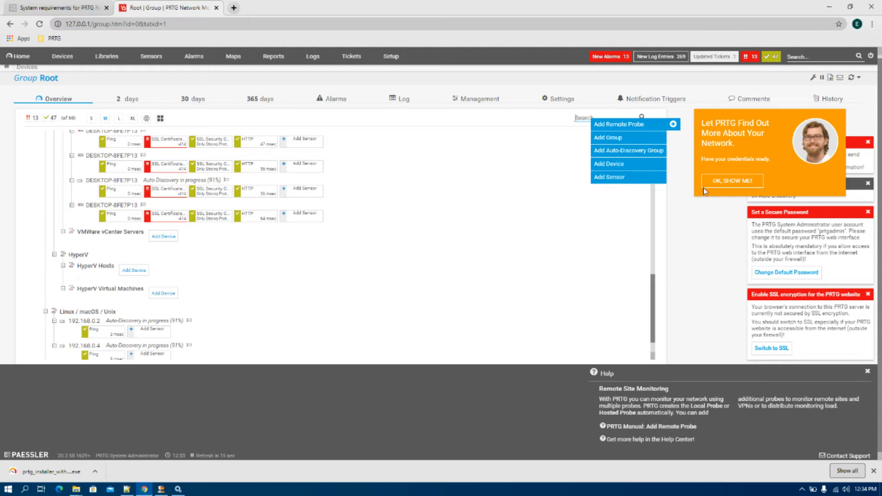
- Search the Start menu for 'prtg' and launch PRTG Administration Tool
{"action": "left_click", "coordinate": [8, 489]}
{"action": "type", "text": "prtg"}
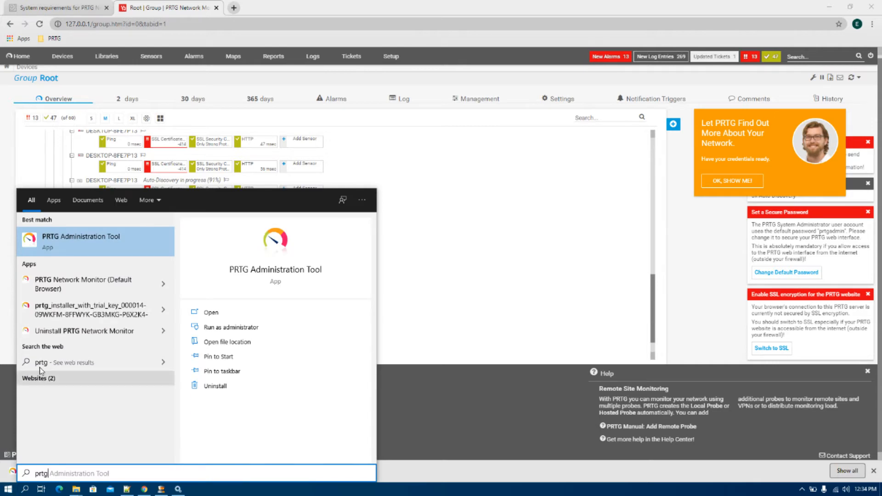
{"action": "left_click", "coordinate": [82, 243]}
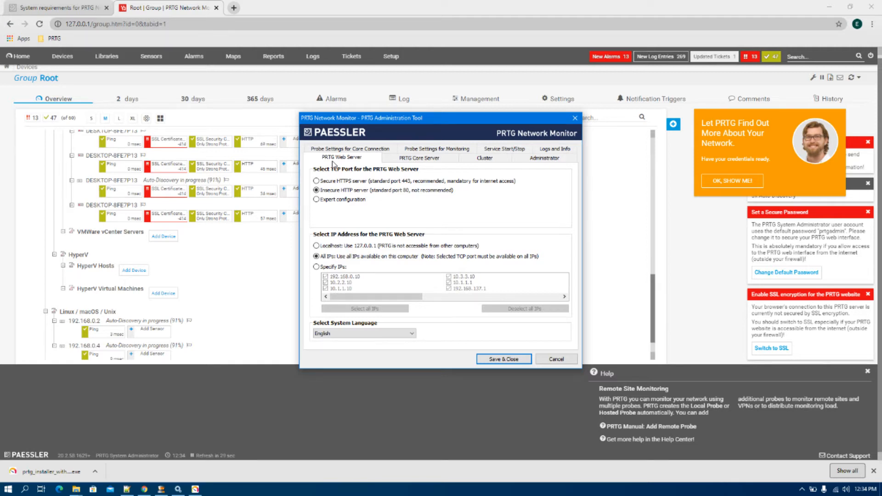
- Switch the web server to Specify IPs and exclude 10.2.2.10 and 10.1.1.10
{"action": "left_click", "coordinate": [322, 269]}
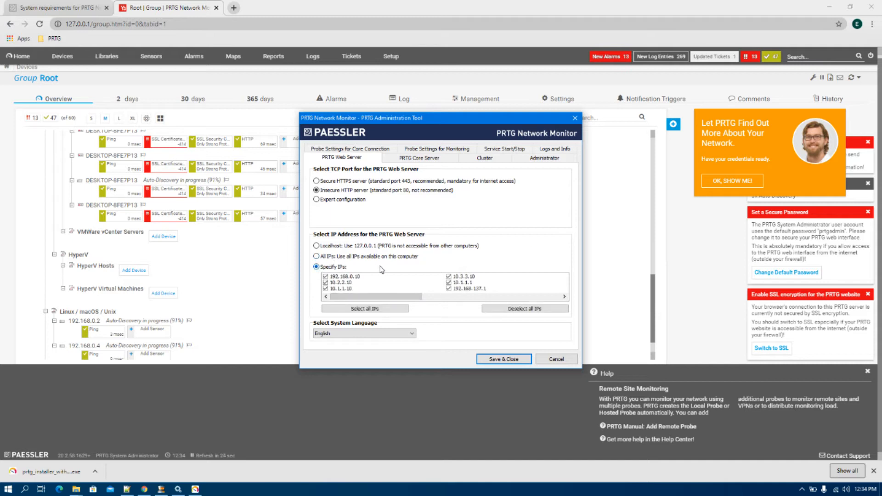
{"action": "left_click", "coordinate": [326, 282]}
{"action": "left_click", "coordinate": [326, 288]}
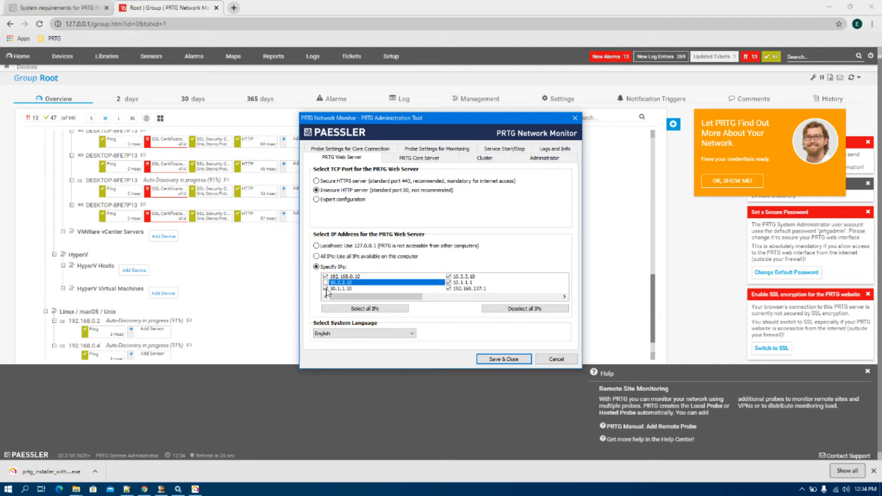
{"action": "scroll", "coordinate": [448, 280], "scroll_direction": "right", "scroll_amount": 4}
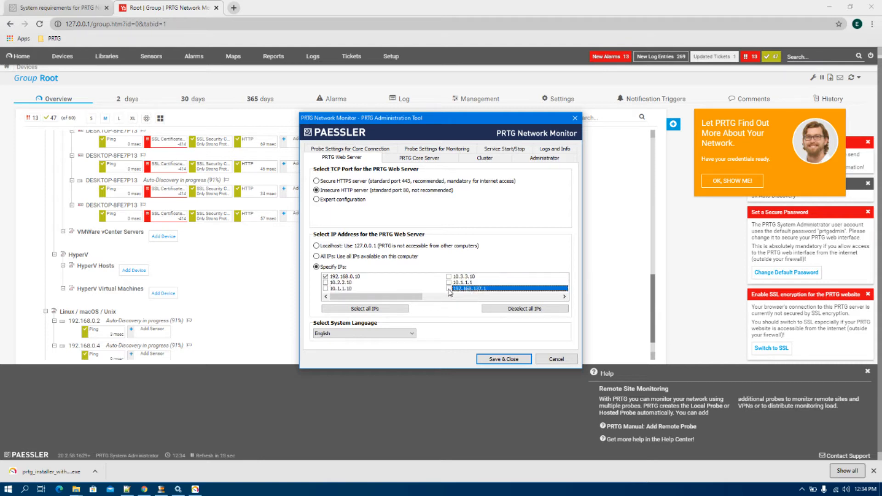
{"action": "scroll", "coordinate": [418, 279], "scroll_direction": "left", "scroll_amount": 3}
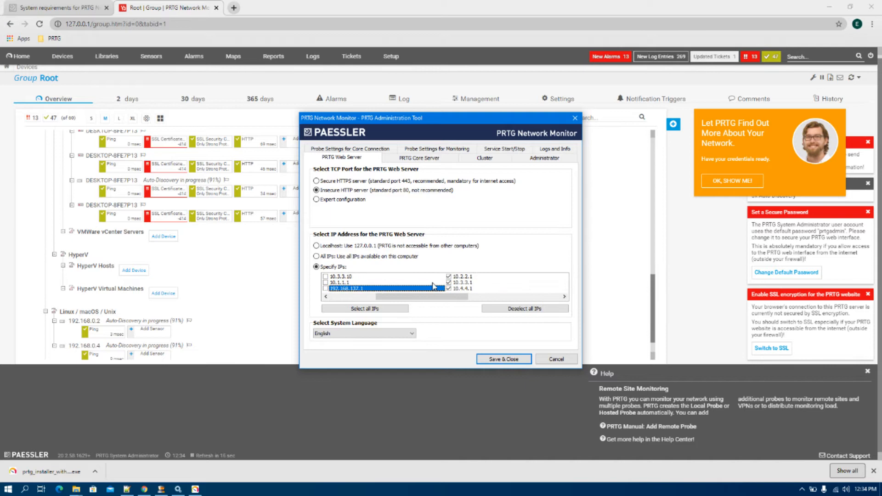
- Exclude 10.2.2.1, 10.3.3.1, 10.4.4.1, 10.5.5.1, 10.6.6.1 and 192.168.0.12 from the web server IPs
{"action": "left_click", "coordinate": [448, 277]}
{"action": "left_click", "coordinate": [448, 283]}
{"action": "left_click", "coordinate": [449, 289]}
{"action": "left_click_drag", "start_coordinate": [449, 298], "coordinate": [508, 299]}
{"action": "left_click", "coordinate": [449, 277]}
{"action": "left_click", "coordinate": [449, 283]}
{"action": "left_click", "coordinate": [448, 288]}
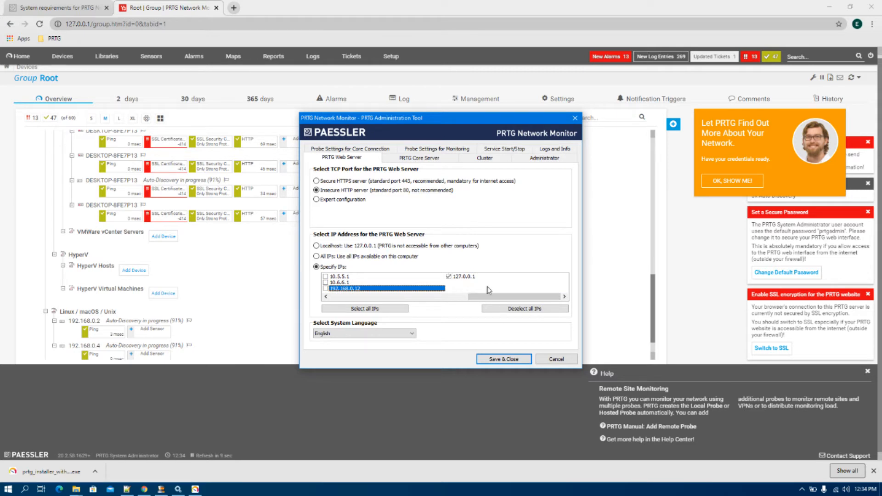
{"action": "left_click_drag", "start_coordinate": [490, 297], "coordinate": [328, 298]}
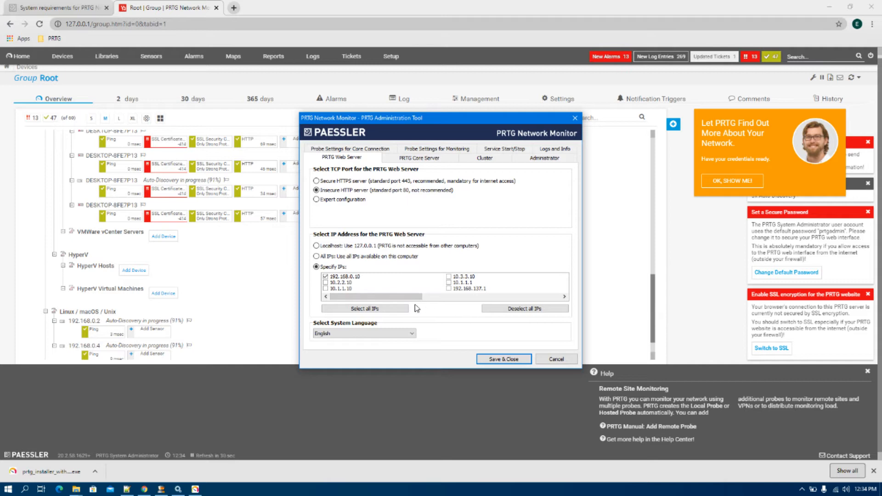
{"action": "left_click_drag", "start_coordinate": [409, 298], "coordinate": [531, 306]}
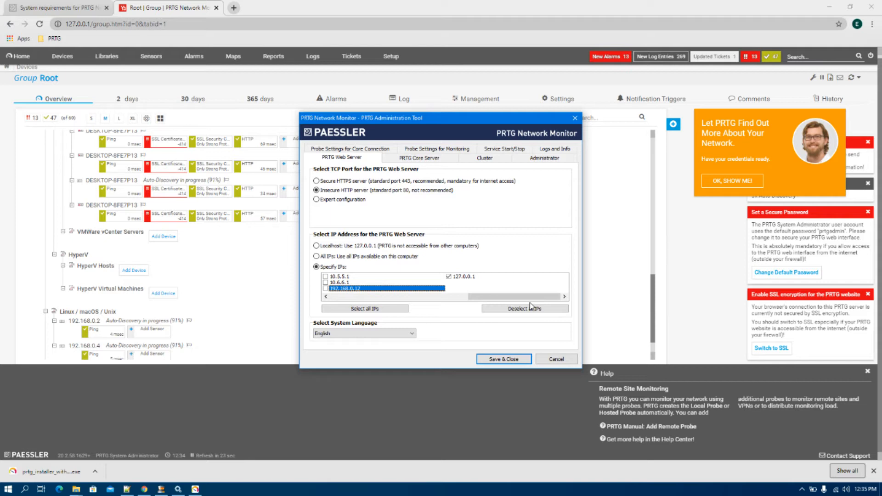
{"action": "left_click_drag", "start_coordinate": [531, 297], "coordinate": [393, 297]}
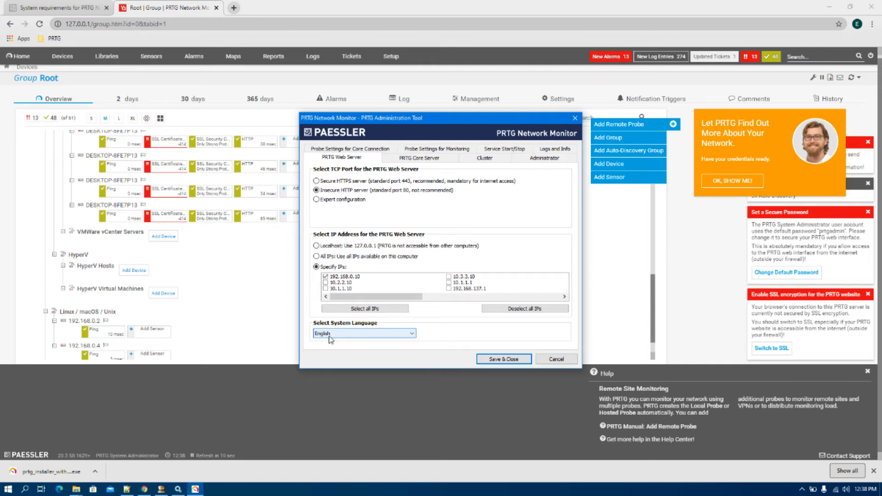
- Go to the PRTG Core Server settings and browse for a data storage folder
{"action": "left_click", "coordinate": [405, 161]}
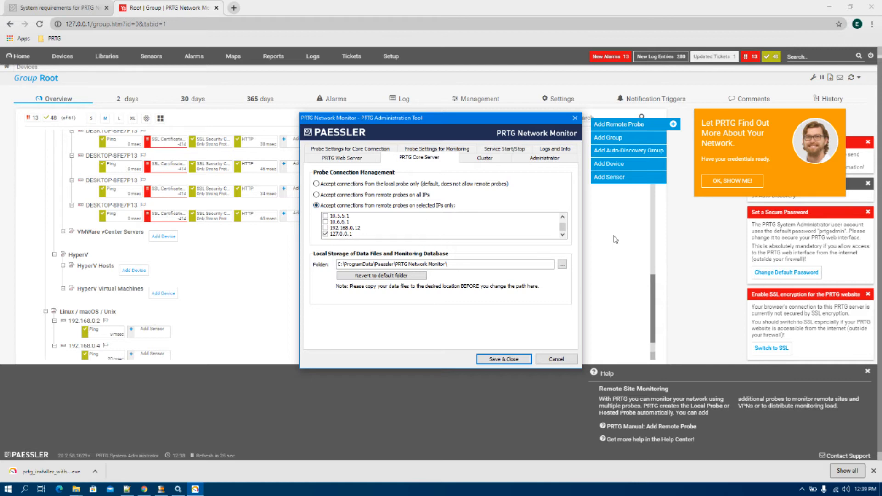
{"action": "left_click_drag", "start_coordinate": [563, 226], "coordinate": [564, 215]}
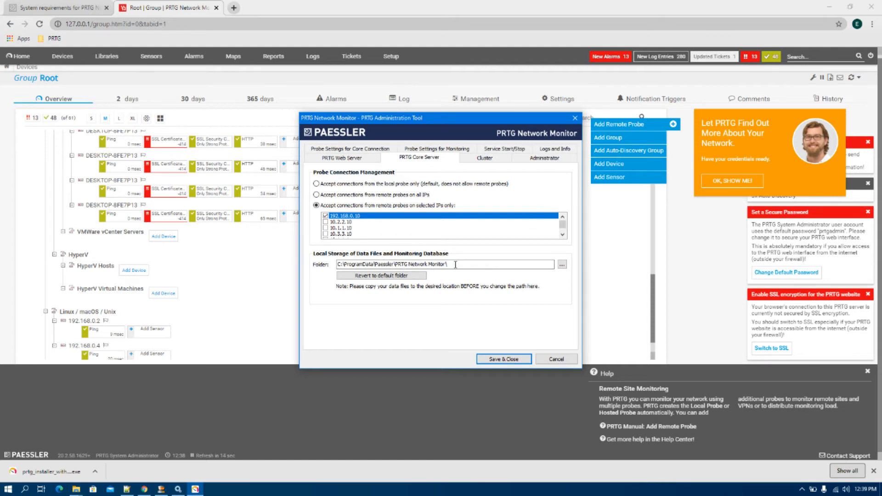
{"action": "left_click", "coordinate": [563, 266]}
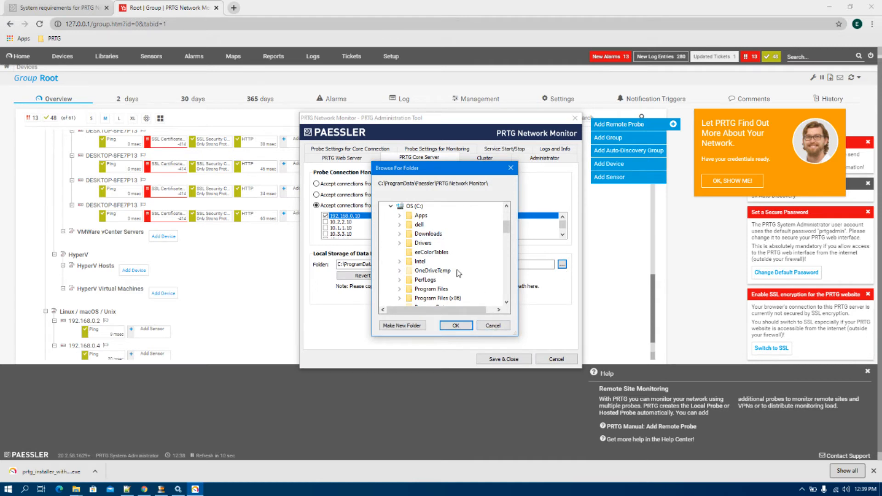
- Expand OS (C:) in Browse For Folder, then cancel, keeping the existing data folder
{"action": "left_click", "coordinate": [390, 206]}
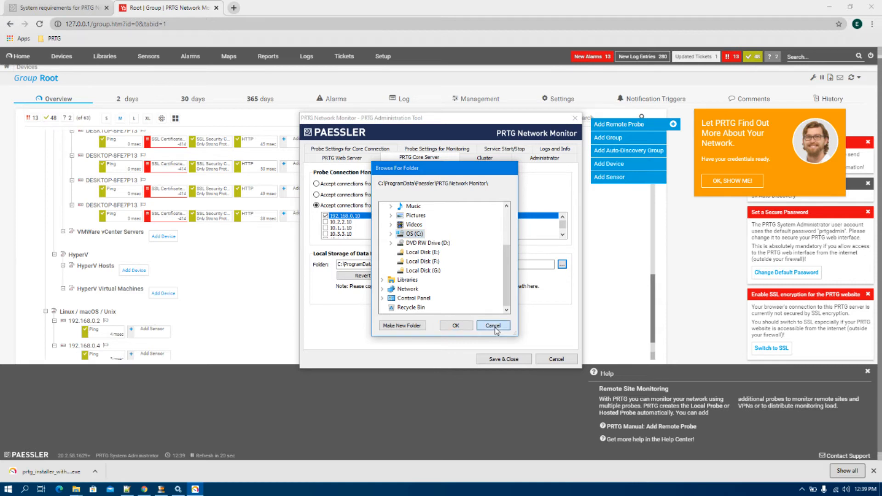
{"action": "left_click", "coordinate": [495, 328]}
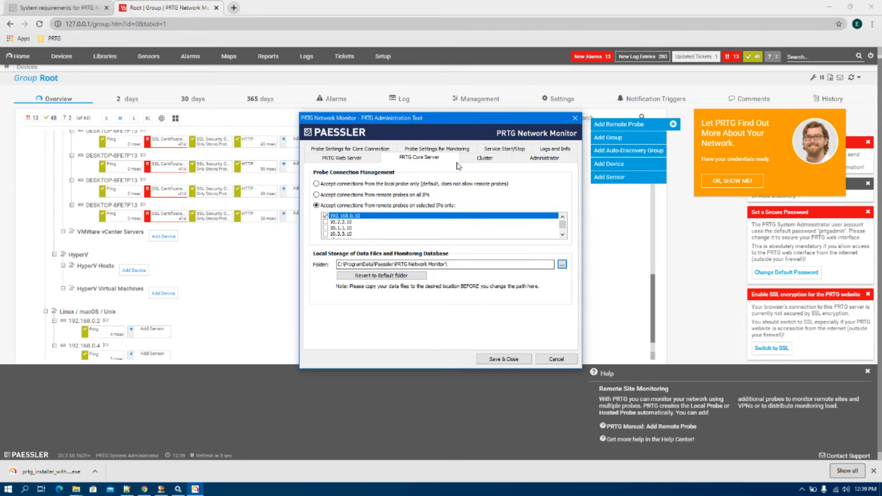
- Review the Cluster and Administrator tabs, select the login name, then view Logs and Info versions
{"action": "left_click", "coordinate": [469, 161]}
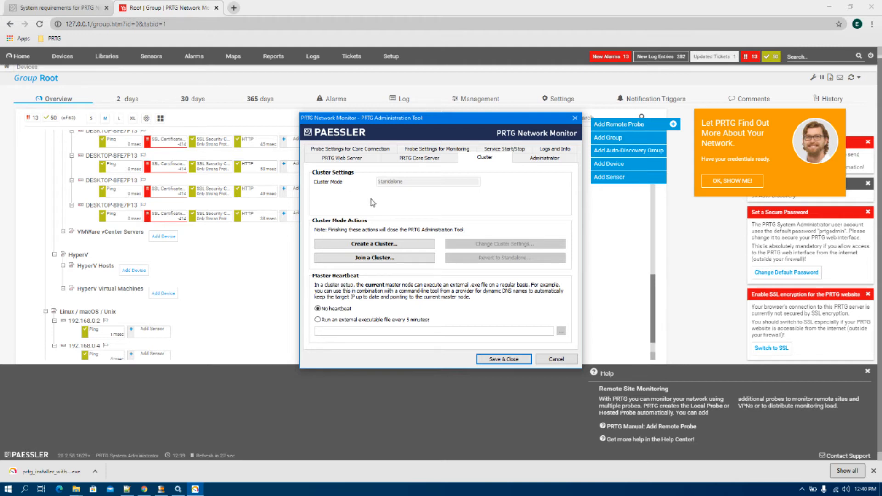
{"action": "left_click", "coordinate": [536, 159]}
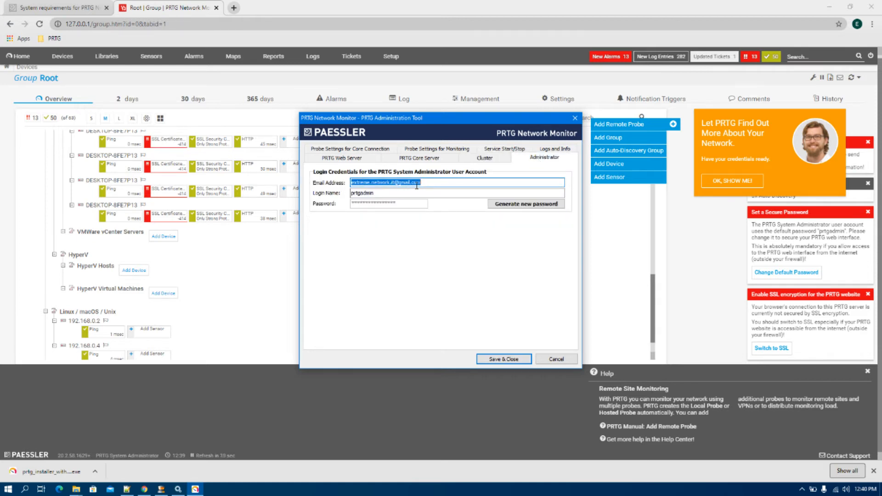
{"action": "left_click_drag", "start_coordinate": [394, 193], "coordinate": [320, 193]}
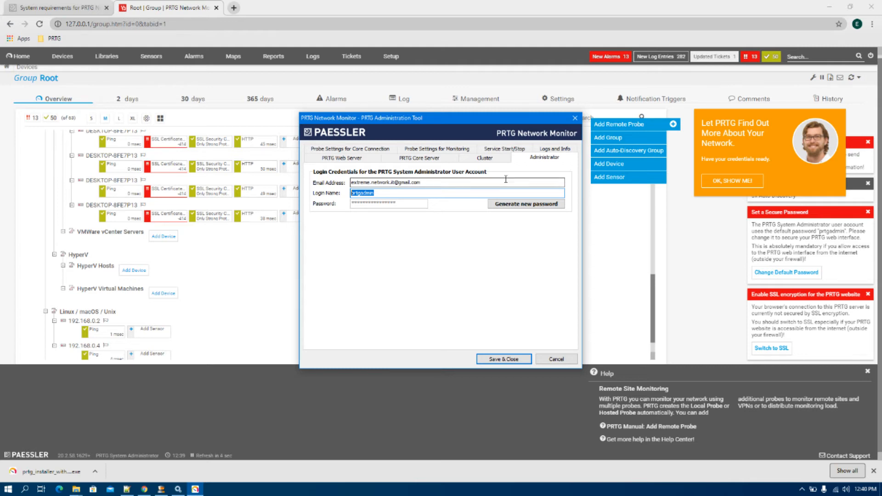
{"action": "left_click", "coordinate": [556, 150]}
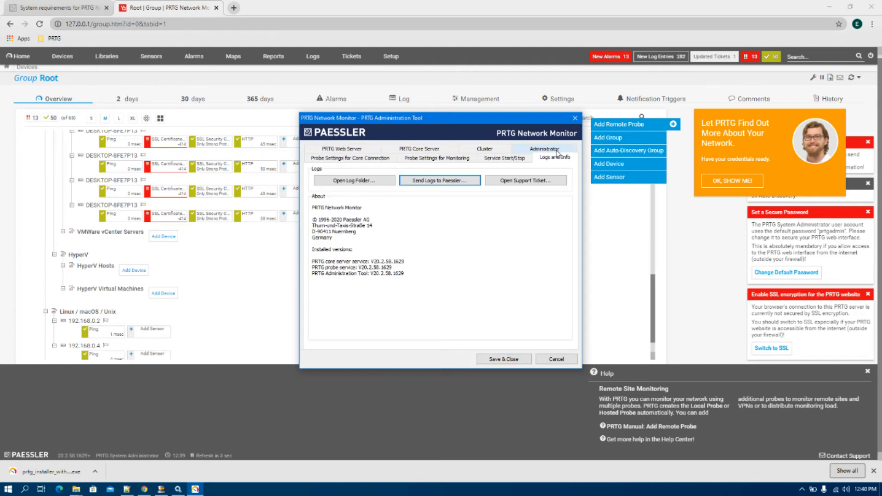
{"action": "left_click", "coordinate": [343, 183]}
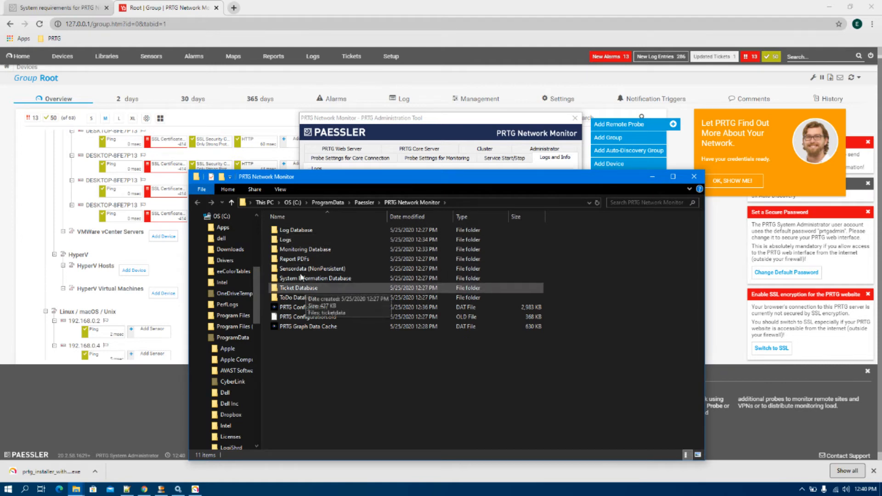
{"action": "double_click", "coordinate": [303, 241]}
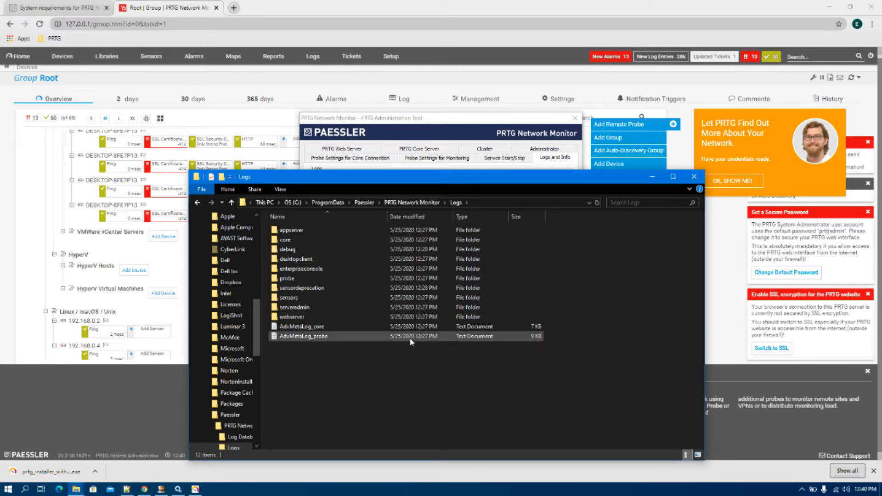
{"action": "left_click", "coordinate": [694, 176]}
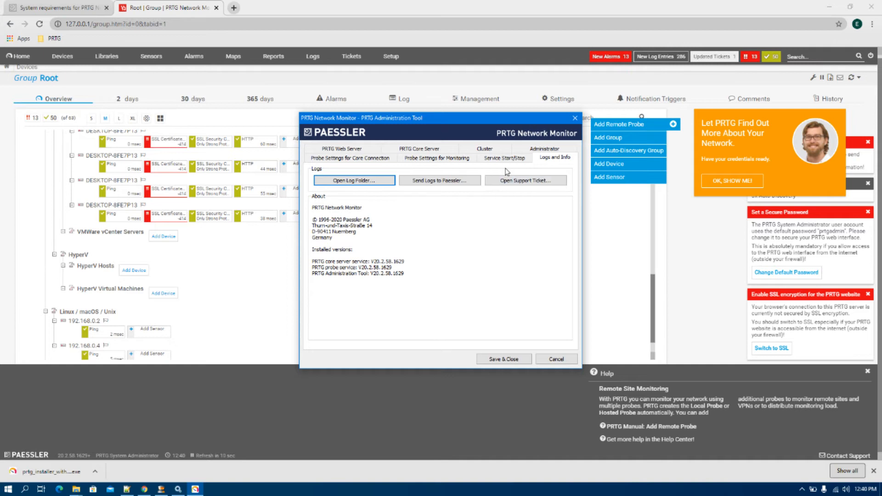
- Name the probe IT_Company_US in Probe Settings for Core Connection and select the Path text
{"action": "left_click", "coordinate": [373, 160]}
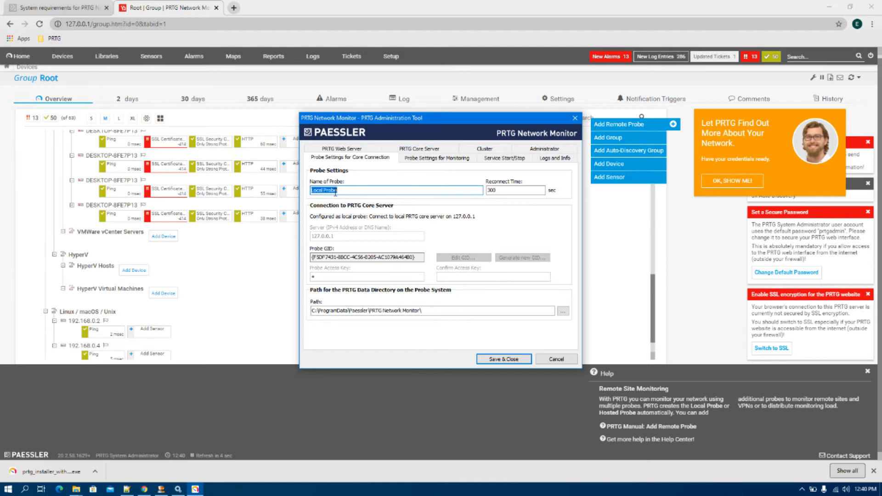
{"action": "left_click", "coordinate": [267, 277]}
{"action": "scroll", "coordinate": [267, 278], "scroll_direction": "up", "scroll_amount": 10}
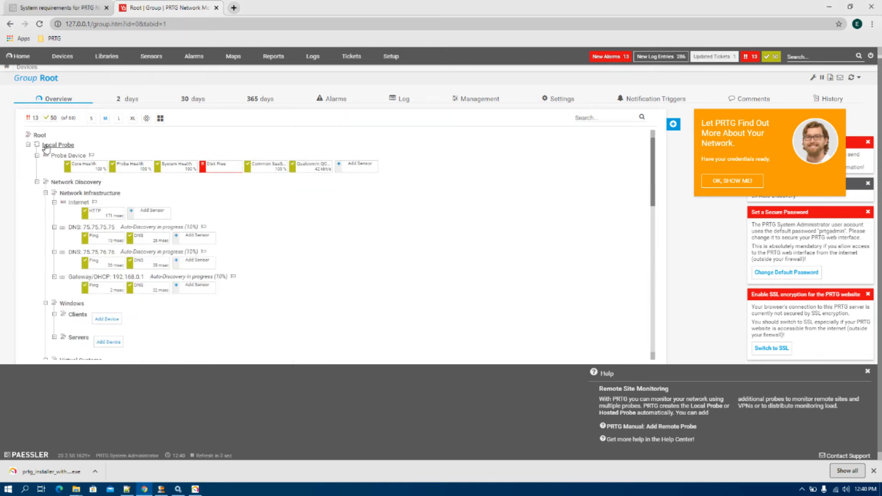
{"action": "key", "text": "alt+Tab"}
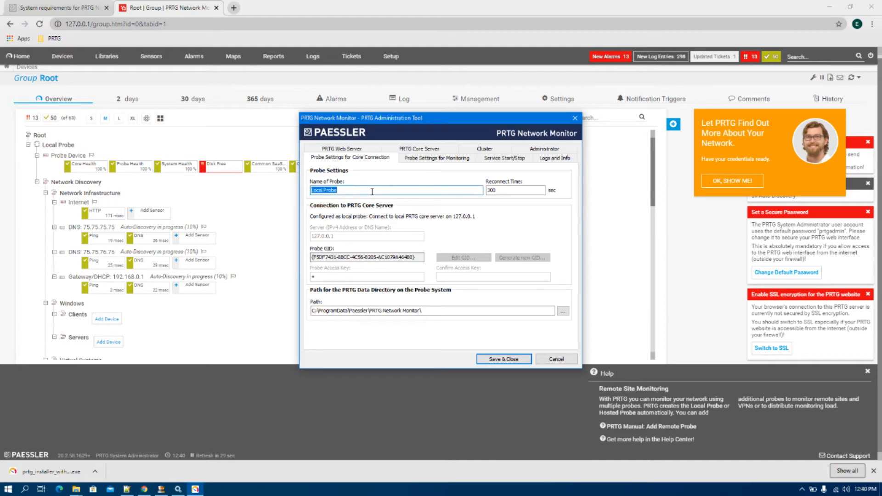
{"action": "type", "text": "IT_Company_US"}
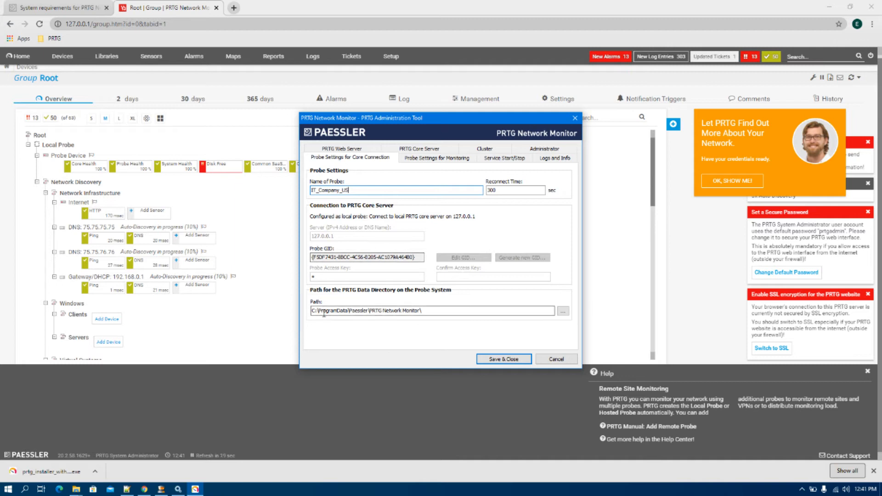
{"action": "left_click_drag", "start_coordinate": [430, 311], "coordinate": [301, 306]}
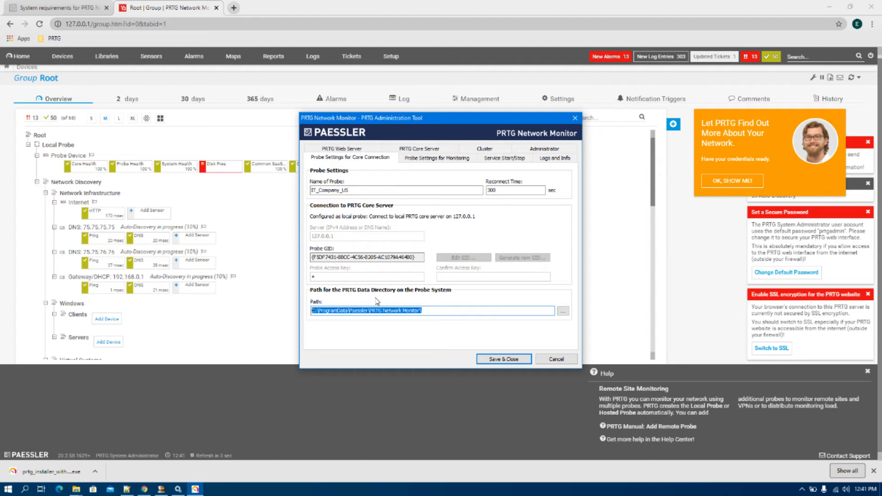
- Compare the Core Server, Web Server and Core Connection tabs, ending on Probe Settings for Monitoring
{"action": "left_click", "coordinate": [441, 149]}
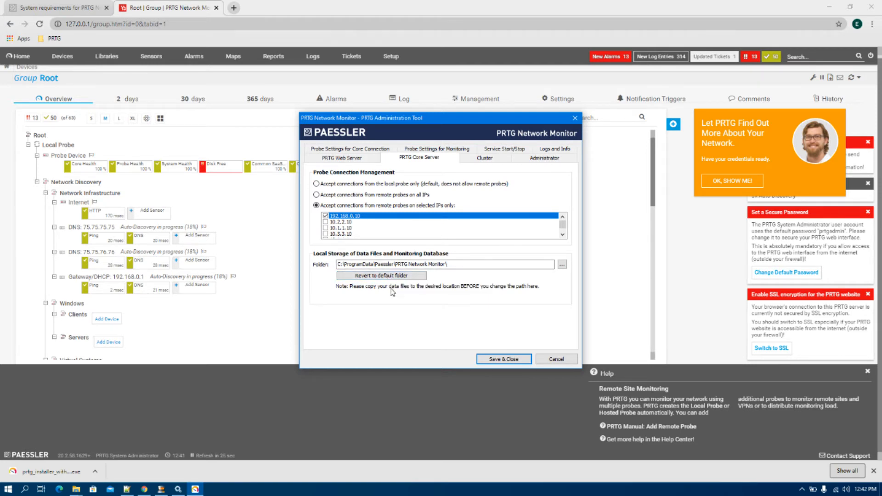
{"action": "left_click", "coordinate": [341, 158]}
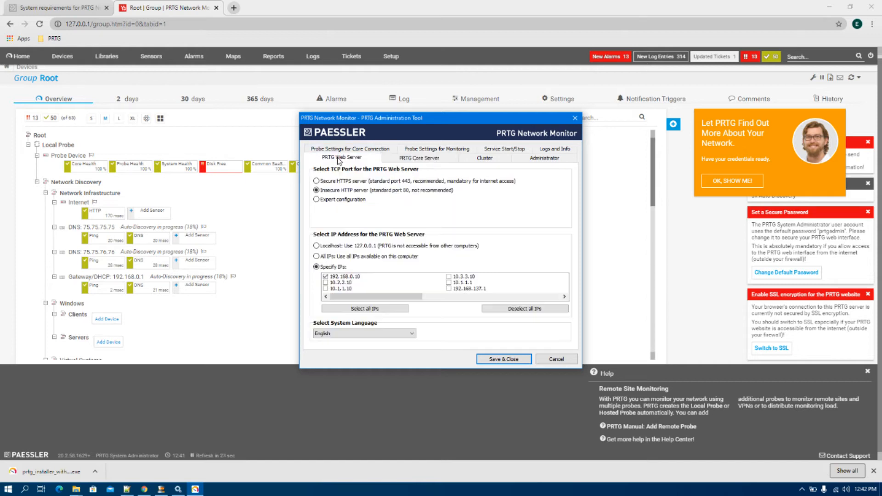
{"action": "left_click", "coordinate": [339, 152]}
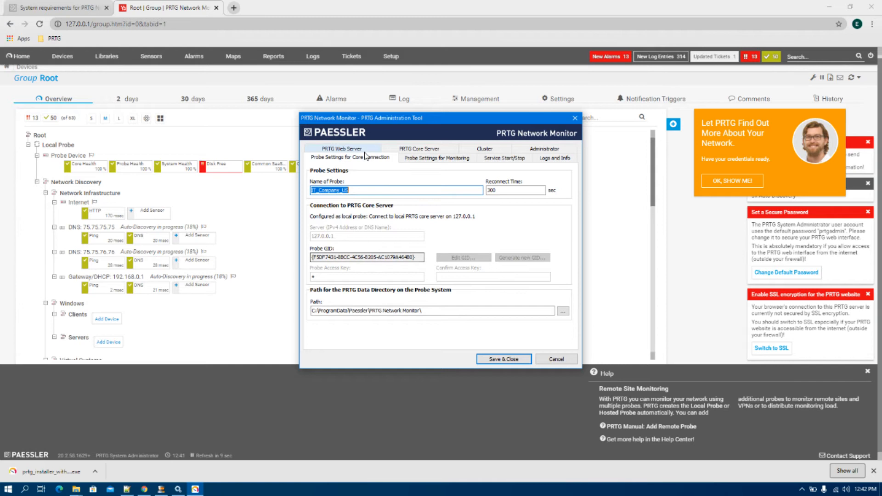
{"action": "left_click", "coordinate": [401, 149]}
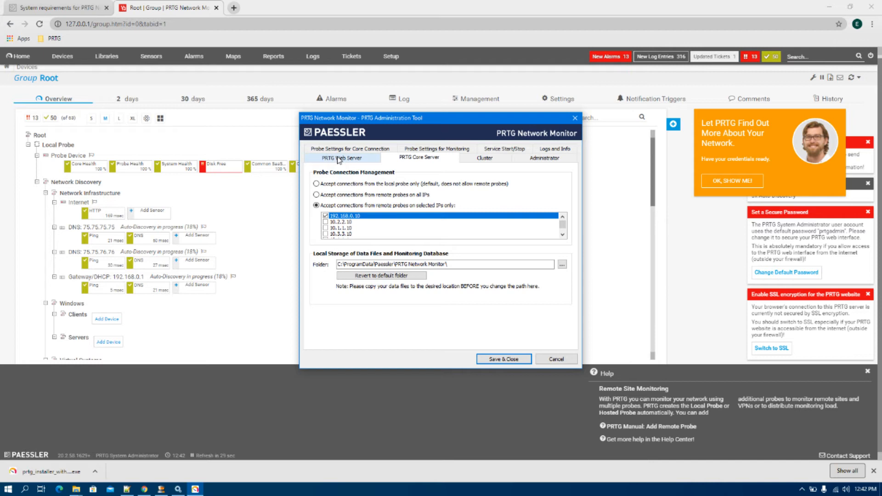
{"action": "left_click", "coordinate": [356, 149]}
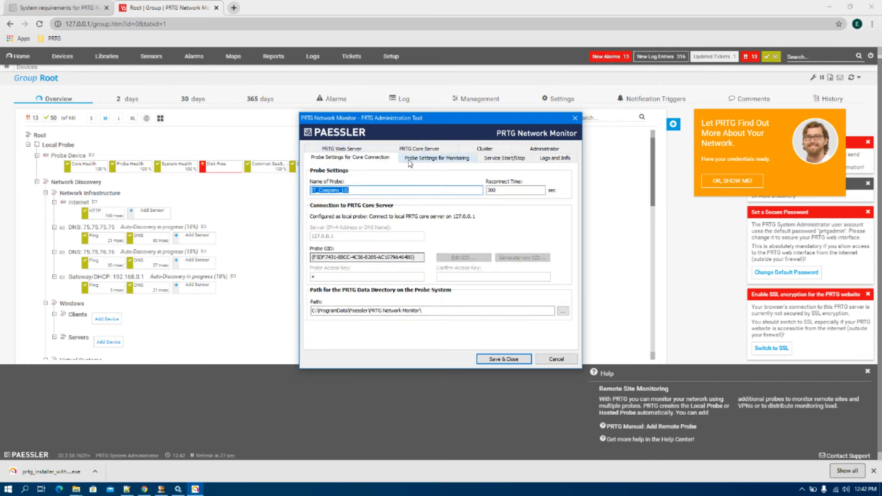
{"action": "left_click", "coordinate": [424, 158]}
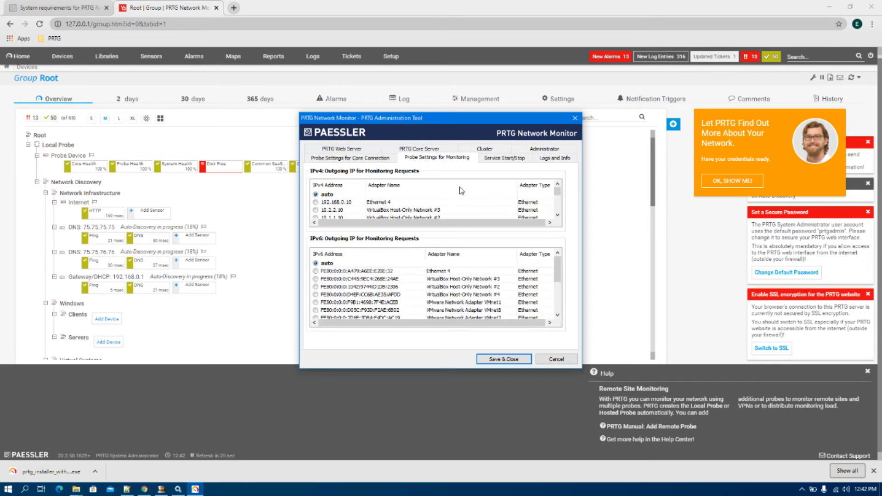
- Use 192.168.0.10 as the outgoing IPv4 address, view Service Start/Stop, then bring up Windows Services
{"action": "left_click", "coordinate": [333, 205]}
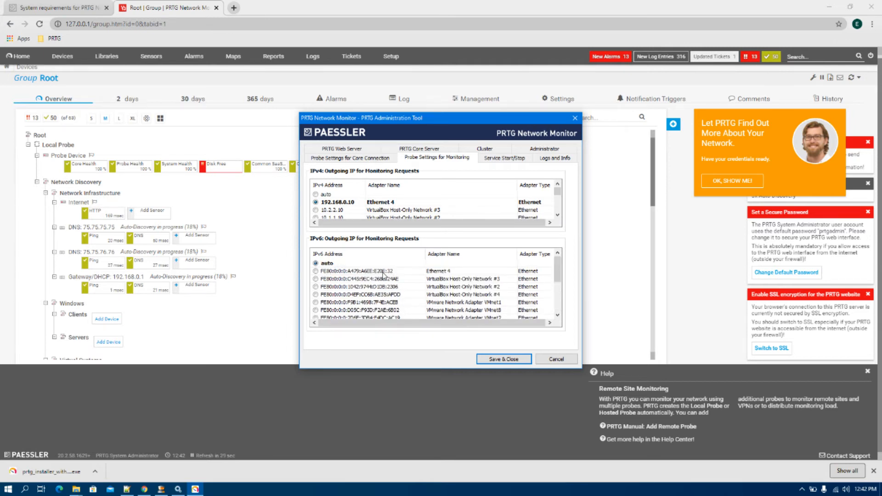
{"action": "left_click", "coordinate": [494, 160]}
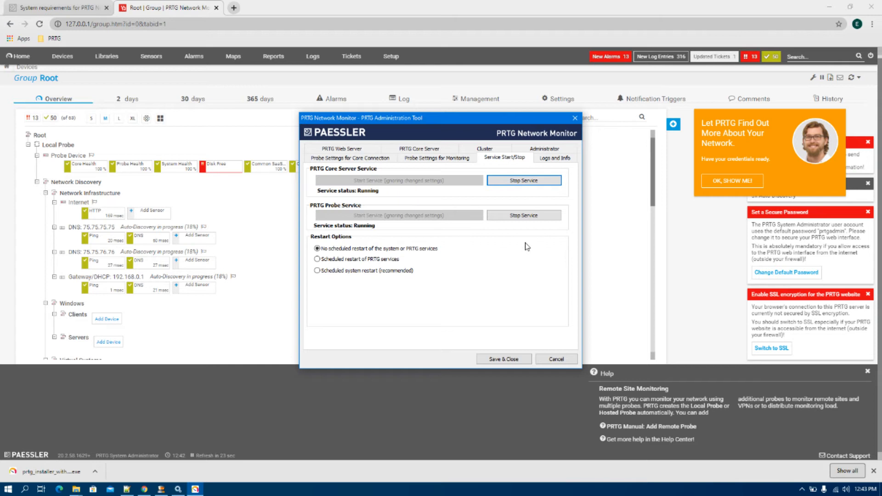
{"action": "left_click", "coordinate": [177, 490]}
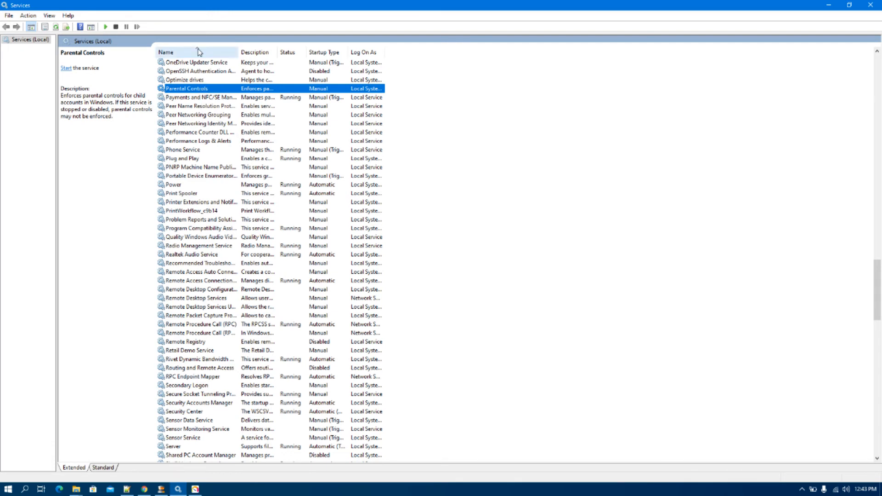
- Refresh the Windows Services list via Action > Refresh
{"action": "left_click", "coordinate": [11, 15]}
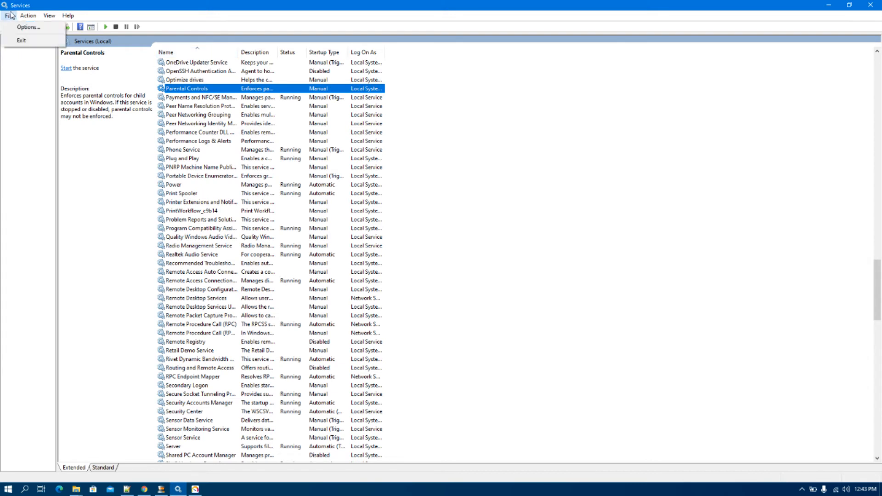
{"action": "mouse_move", "coordinate": [29, 17]}
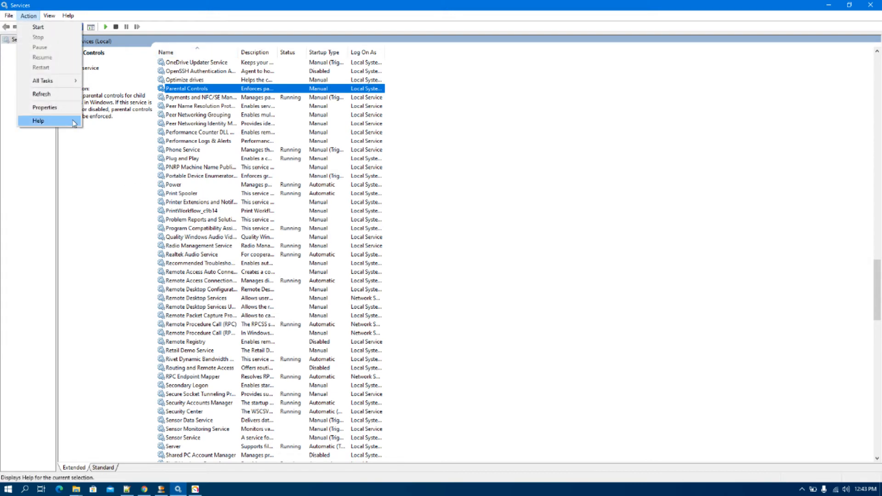
{"action": "left_click", "coordinate": [41, 93]}
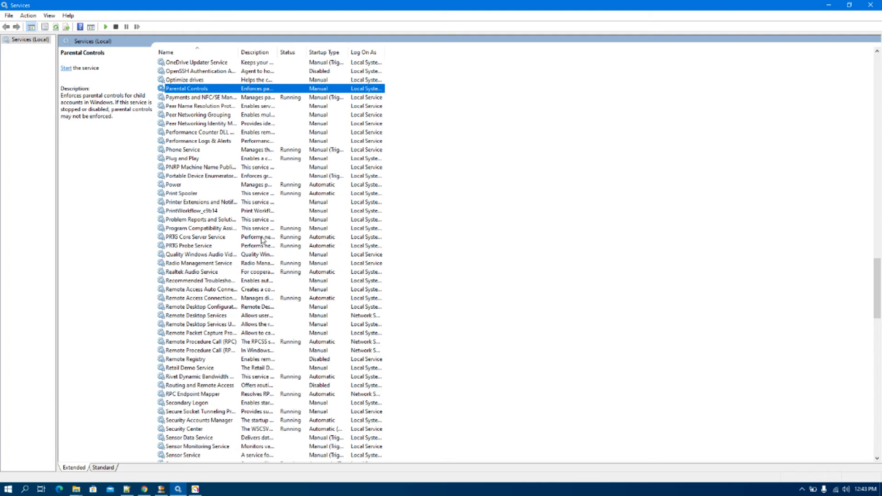
- Select the PRTG Core Server and PRTG Probe services, then close the PRTG Administration Tool without saving
{"action": "left_click", "coordinate": [191, 238]}
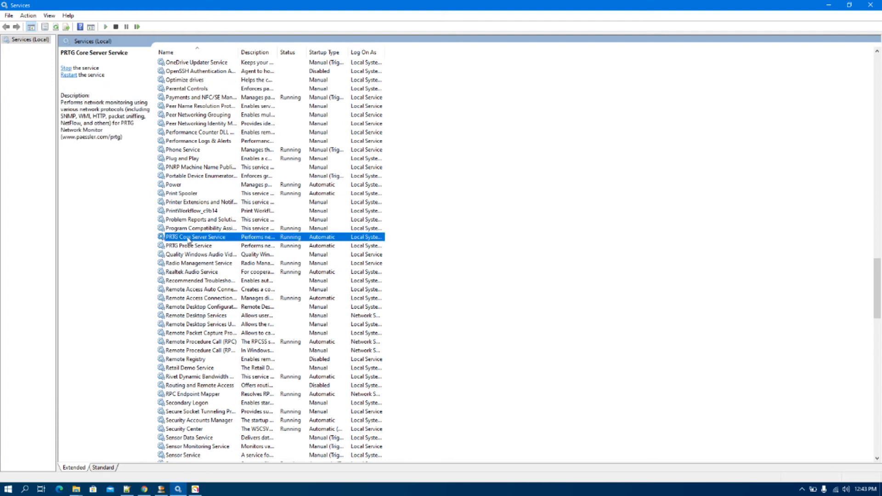
{"action": "left_click", "coordinate": [190, 247]}
{"action": "left_click", "coordinate": [192, 240]}
{"action": "left_click", "coordinate": [193, 249]}
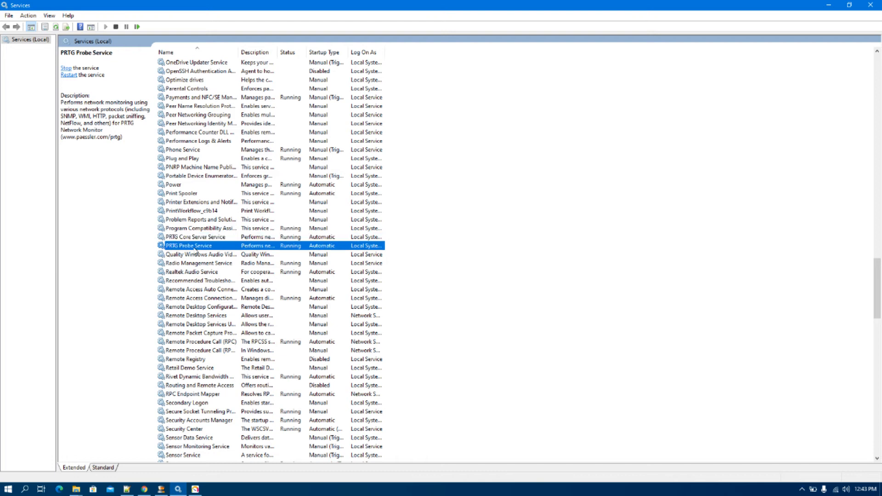
{"action": "left_click", "coordinate": [195, 489]}
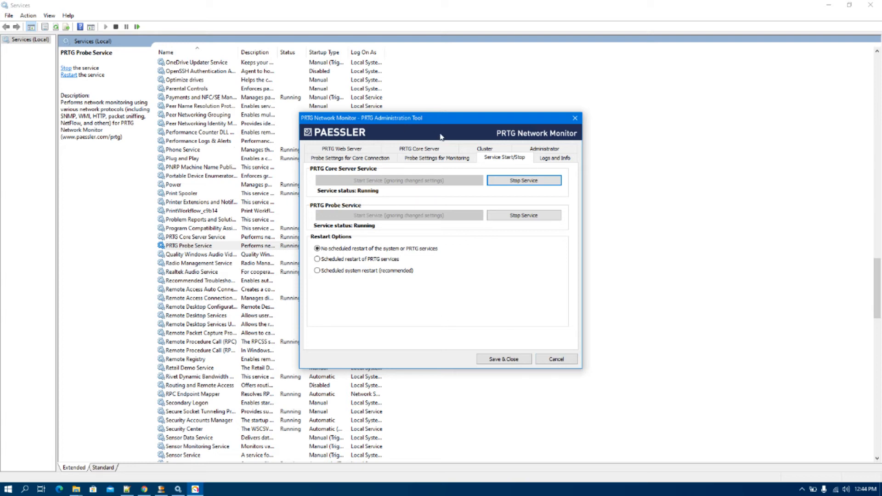
{"action": "left_click", "coordinate": [556, 360]}
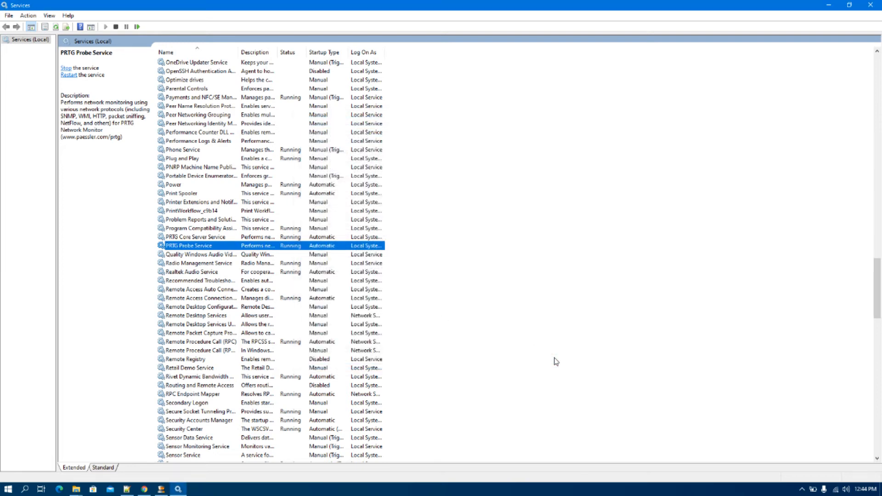
{"action": "left_click", "coordinate": [143, 490]}
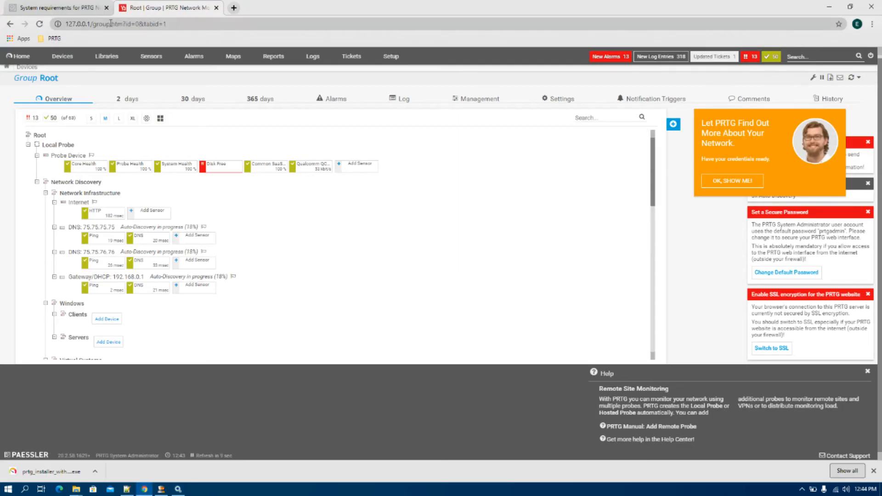
{"action": "left_click", "coordinate": [234, 8]}
{"action": "type", "text": "http://192.1"}
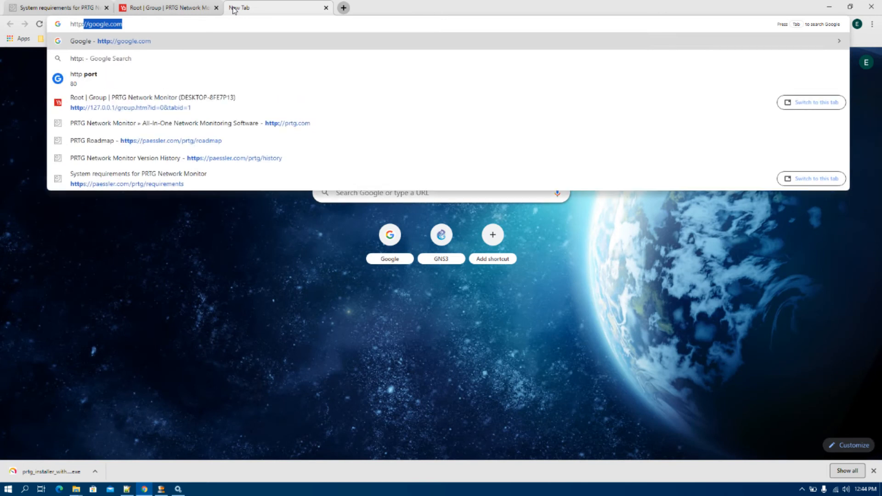
{"action": "type", "text": "68/0"}
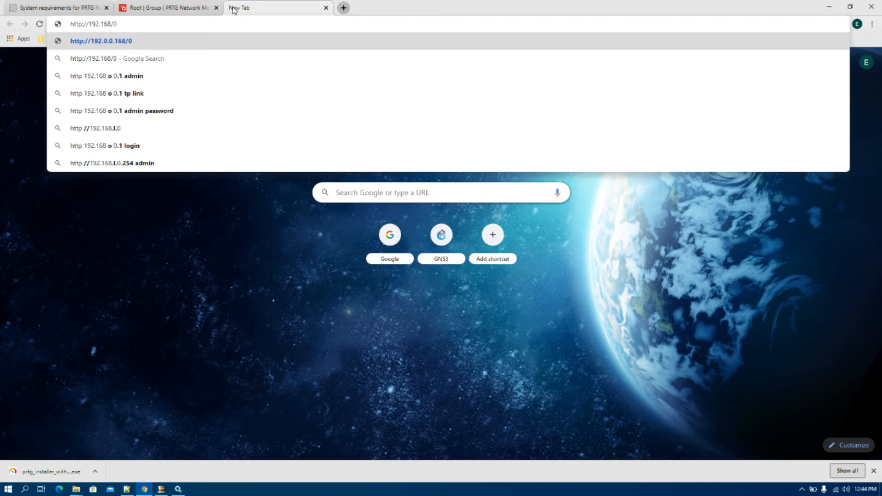
{"action": "type", "text": ".10"}
{"action": "key", "text": "Left"}
{"action": "key", "text": "Left"}
{"action": "key", "text": "Left"}
{"action": "key", "text": "Left"}
{"action": "key", "text": "BackSpace"}
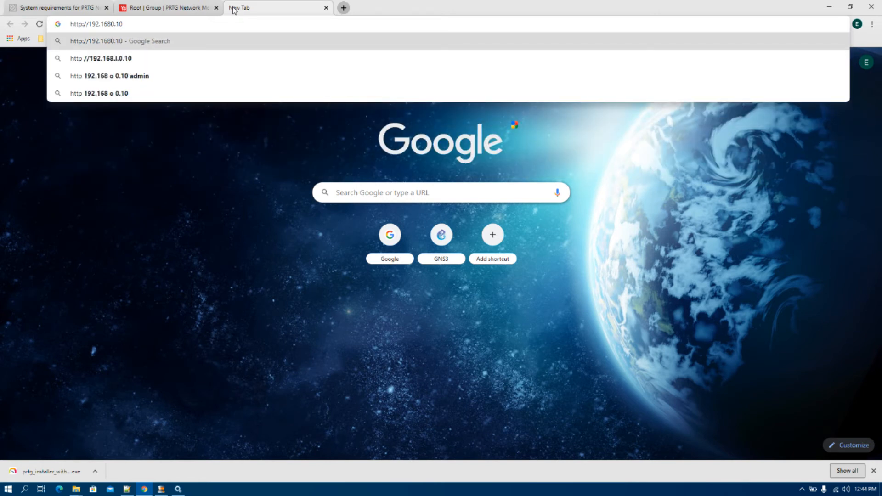
{"action": "type", "text": "."}
{"action": "key", "text": "Return"}
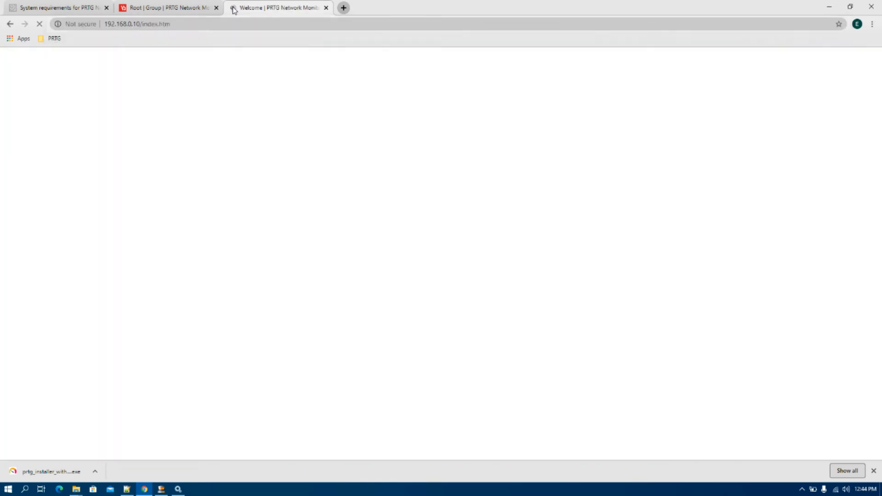
- Return to the 192.168.0.10 tab and log in to the PRTG web interface
{"action": "left_click", "coordinate": [158, 7]}
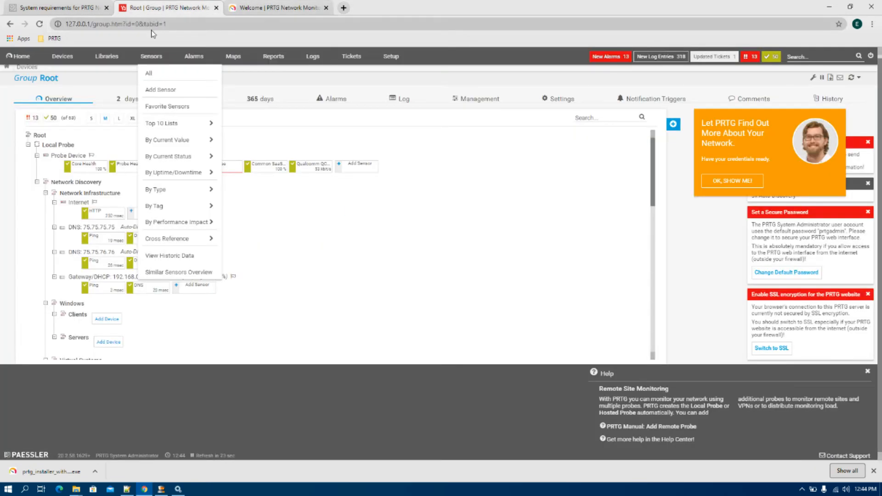
{"action": "left_click", "coordinate": [257, 8]}
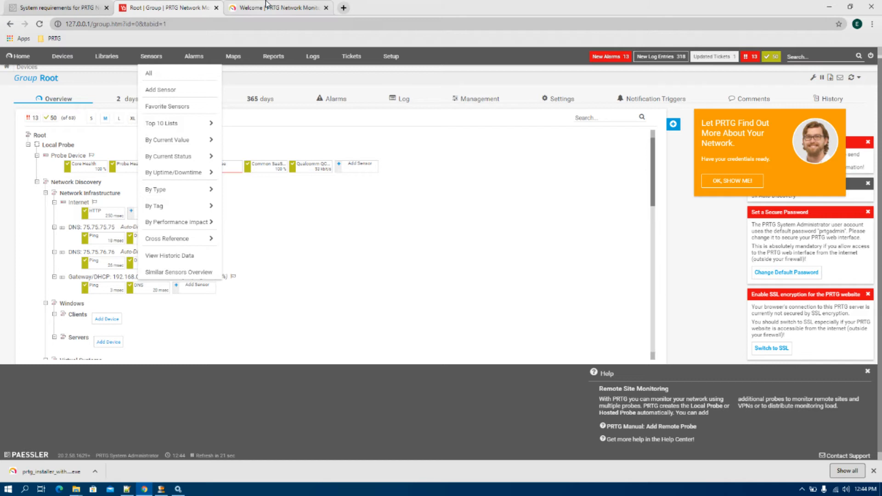
{"action": "key", "text": "ctrl+shift+Tab"}
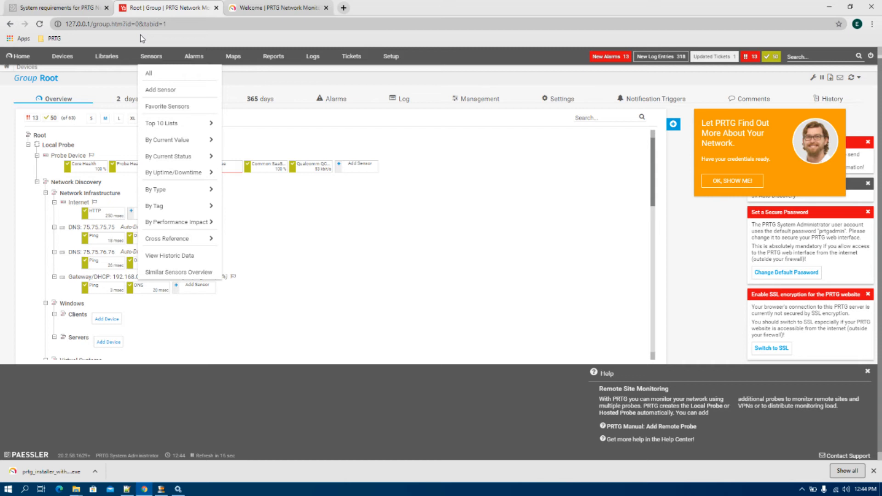
{"action": "left_click", "coordinate": [274, 5]}
{"action": "double_click", "coordinate": [108, 24]}
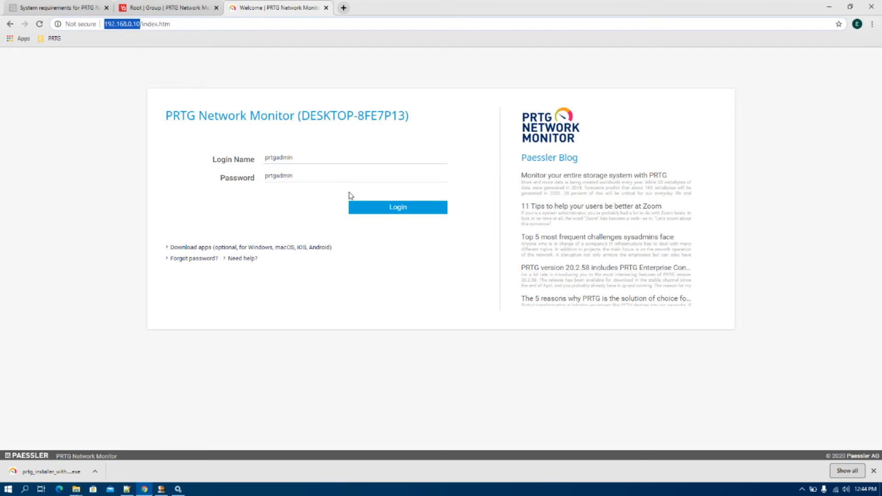
{"action": "left_click", "coordinate": [398, 217]}
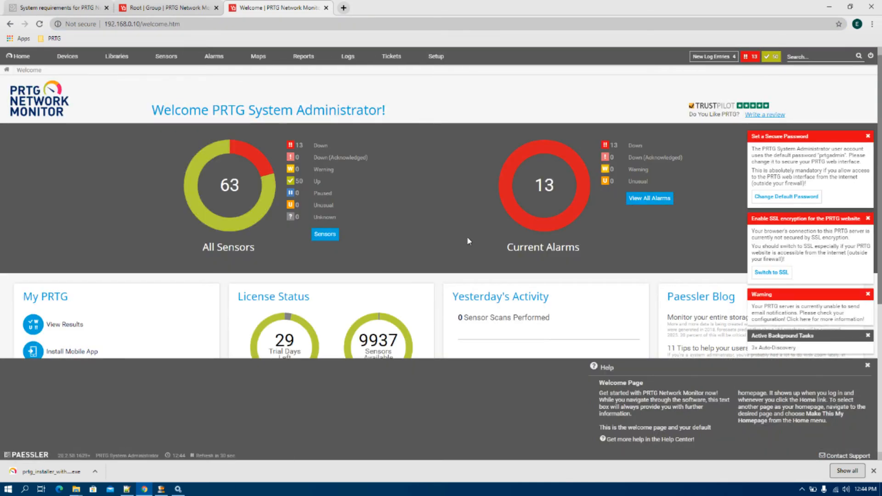
- In the administrator account settings, enter the current password and the new password
{"action": "left_click", "coordinate": [770, 198]}
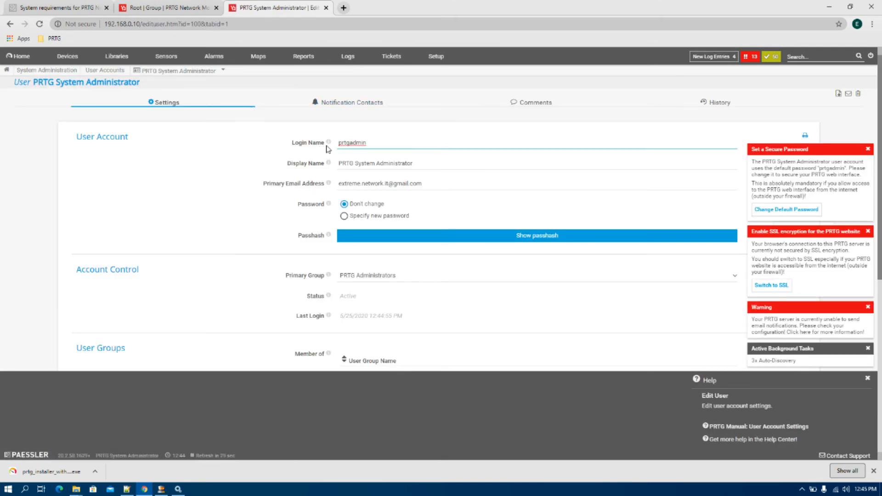
{"action": "left_click", "coordinate": [344, 216]}
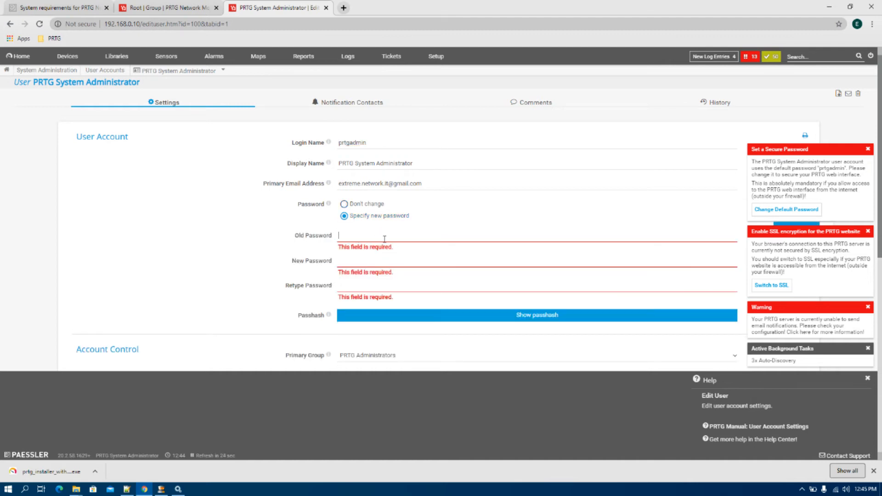
{"action": "double_click", "coordinate": [351, 145]}
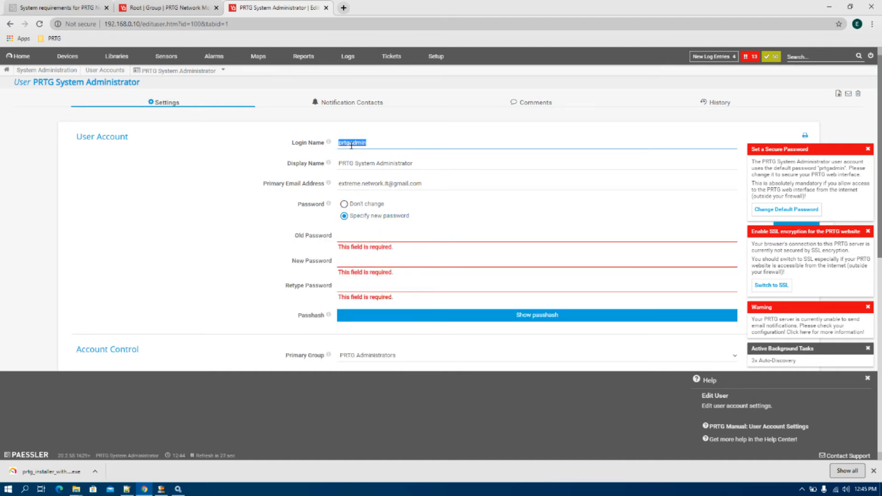
{"action": "left_click", "coordinate": [366, 238]}
{"action": "key", "text": "ctrl+v"}
{"action": "left_click", "coordinate": [357, 256]}
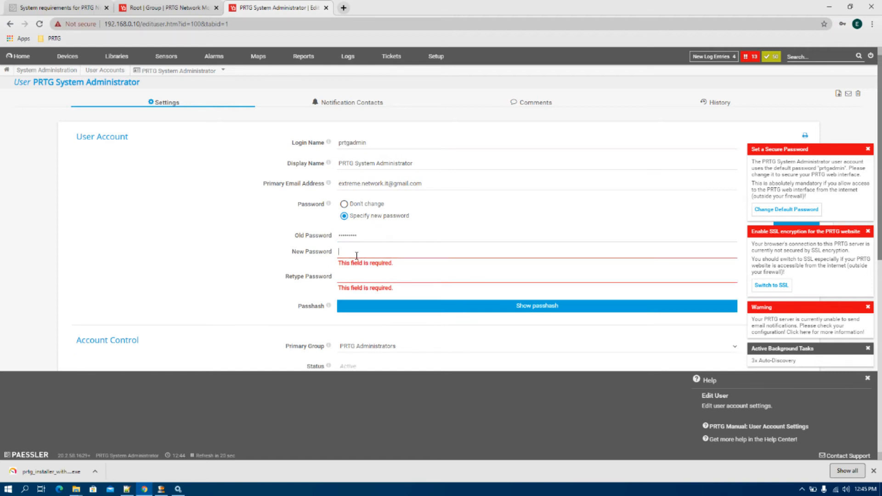
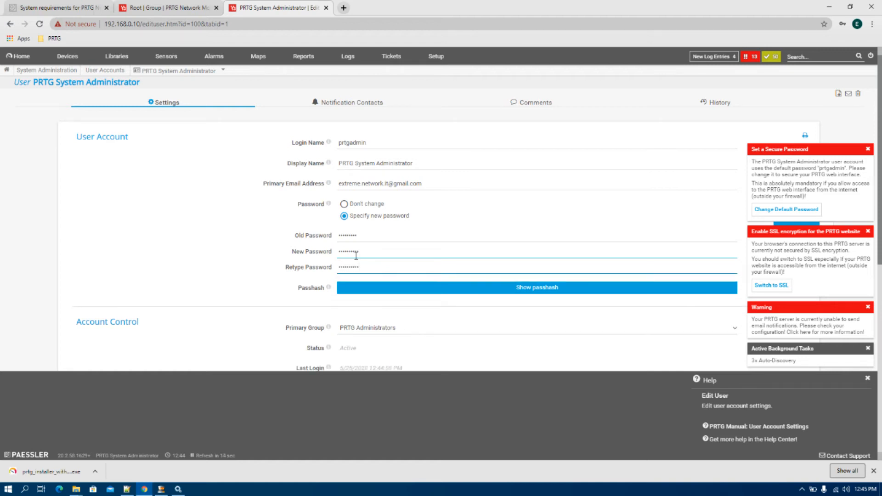
- Close the help panel and the password, SSL, e-mail and background-task notices, then save
{"action": "scroll", "coordinate": [496, 309], "scroll_direction": "down", "scroll_amount": 4}
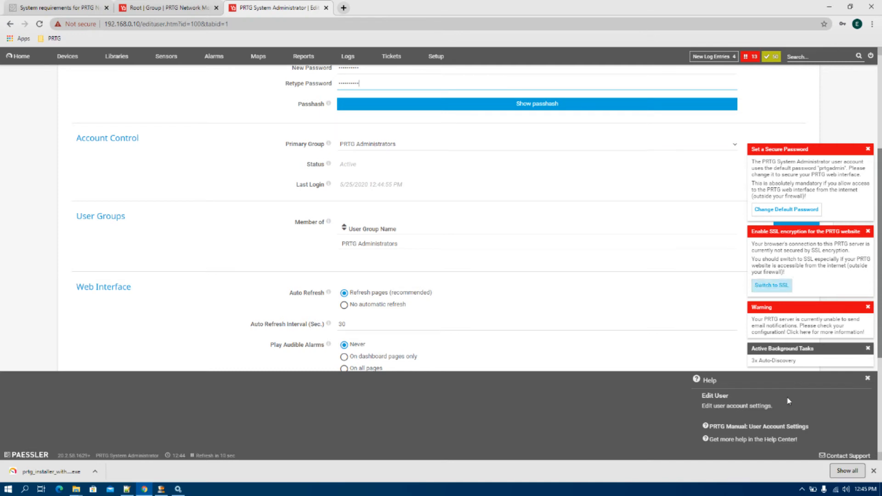
{"action": "left_click", "coordinate": [867, 377]}
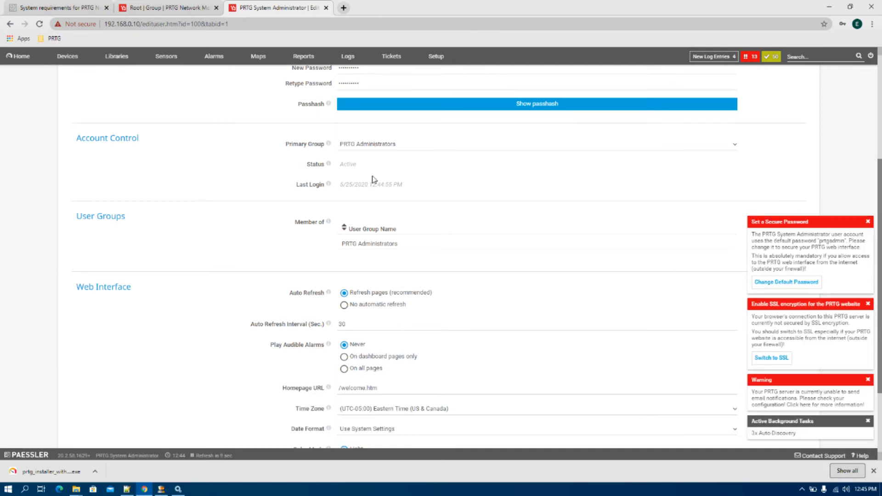
{"action": "scroll", "coordinate": [403, 283], "scroll_direction": "up", "scroll_amount": 4}
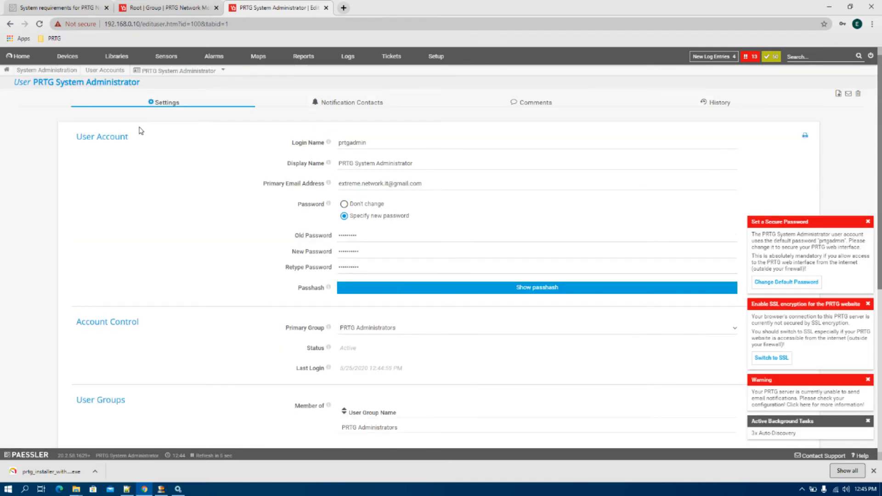
{"action": "scroll", "coordinate": [342, 326], "scroll_direction": "down", "scroll_amount": 3}
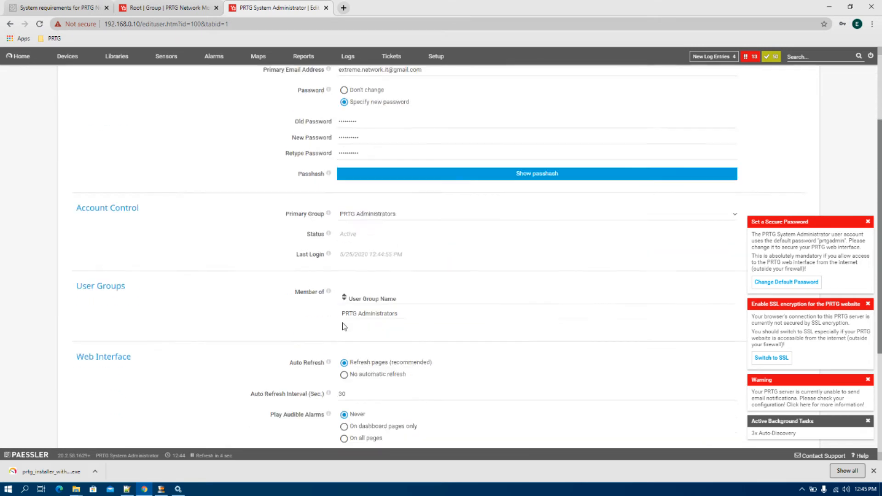
{"action": "scroll", "coordinate": [345, 326], "scroll_direction": "down", "scroll_amount": 2}
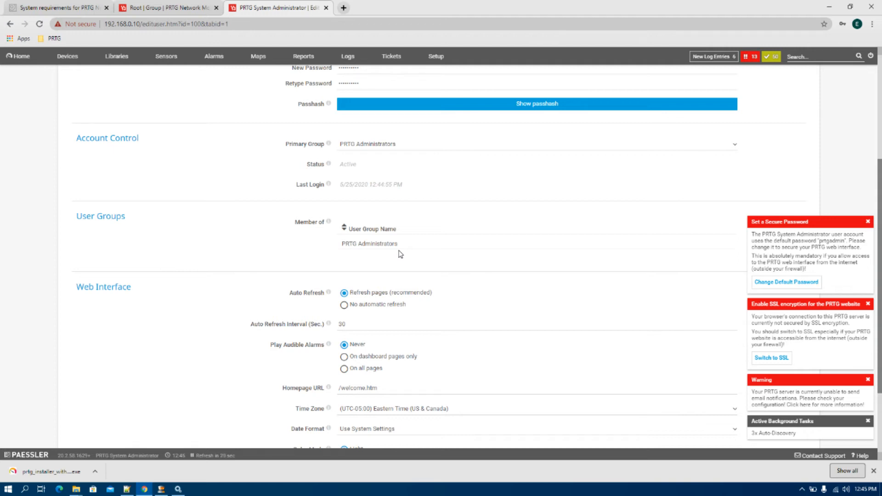
{"action": "scroll", "coordinate": [400, 255], "scroll_direction": "down", "scroll_amount": 2}
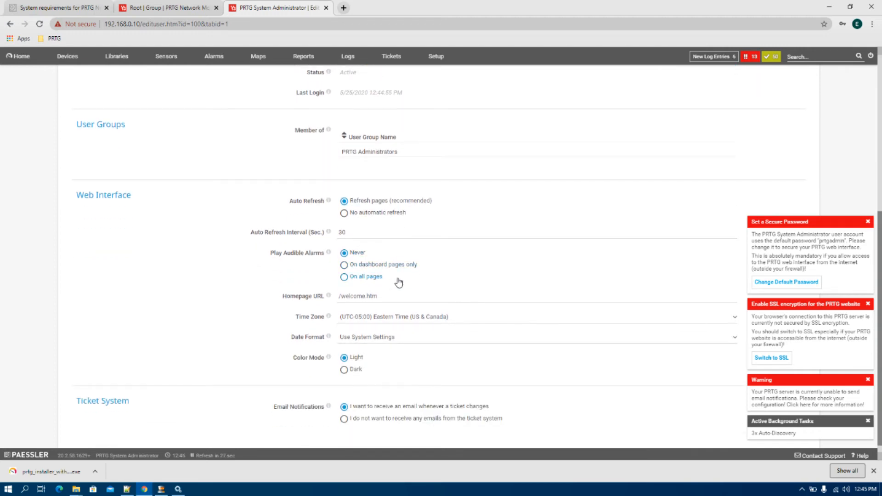
{"action": "scroll", "coordinate": [435, 340], "scroll_direction": "down", "scroll_amount": 1}
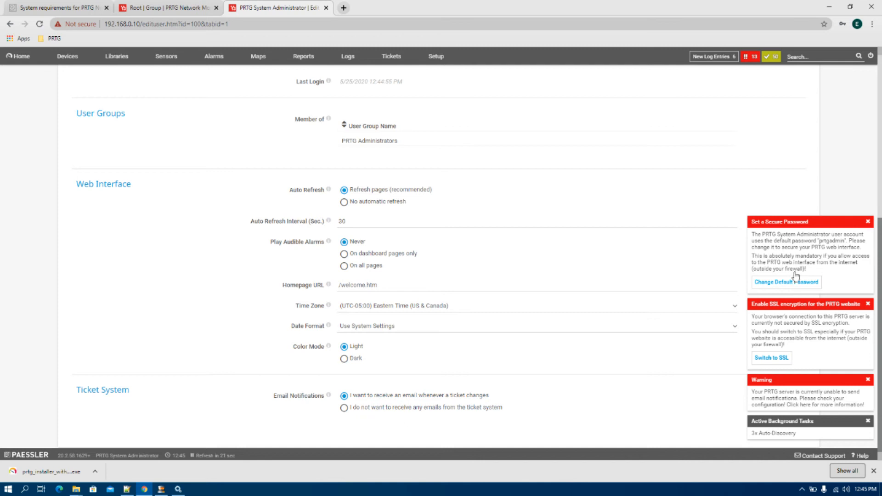
{"action": "left_click", "coordinate": [867, 222]}
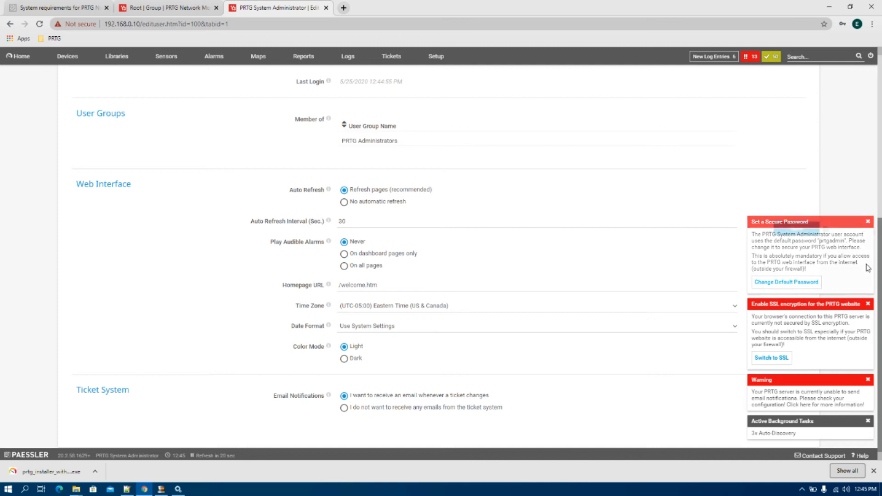
{"action": "left_click", "coordinate": [868, 304]}
{"action": "left_click", "coordinate": [867, 379]}
{"action": "left_click", "coordinate": [868, 421]}
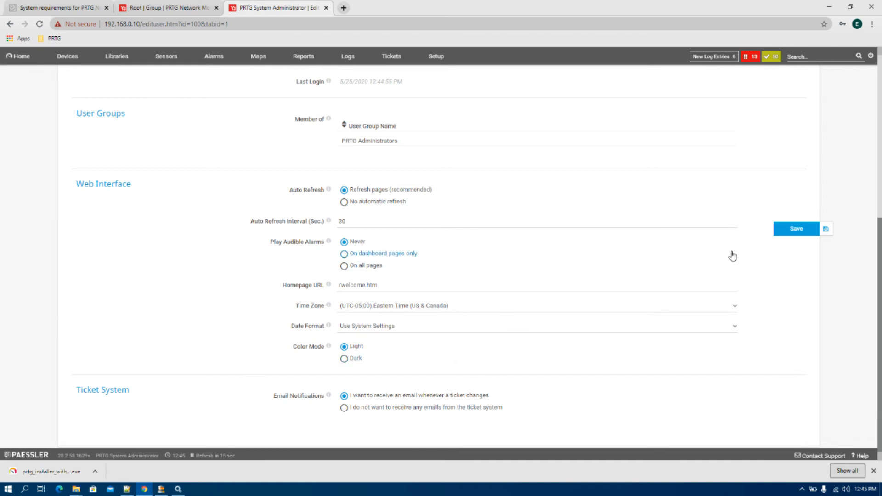
{"action": "left_click", "coordinate": [785, 227]}
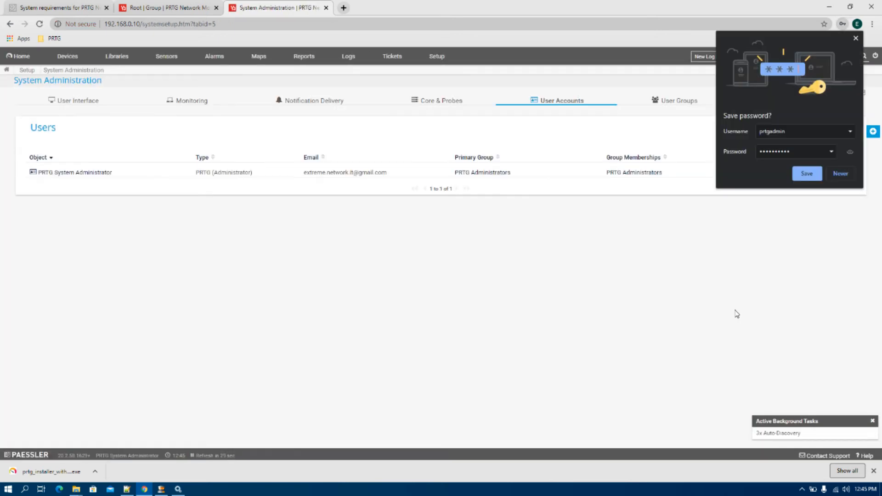
- Decline saving the browser password, then start a new user with login IT_Manager and display name IT Manager
{"action": "left_click", "coordinate": [843, 179]}
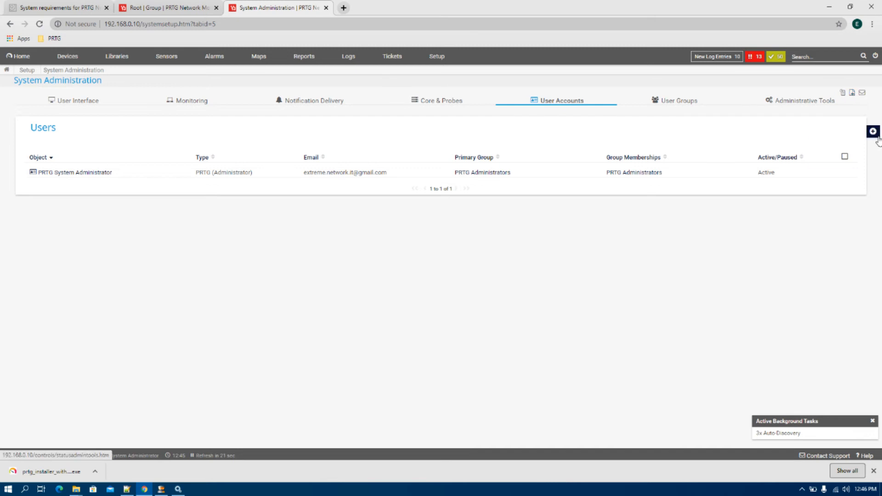
{"action": "mouse_move", "coordinate": [873, 131]}
{"action": "left_click", "coordinate": [835, 133]}
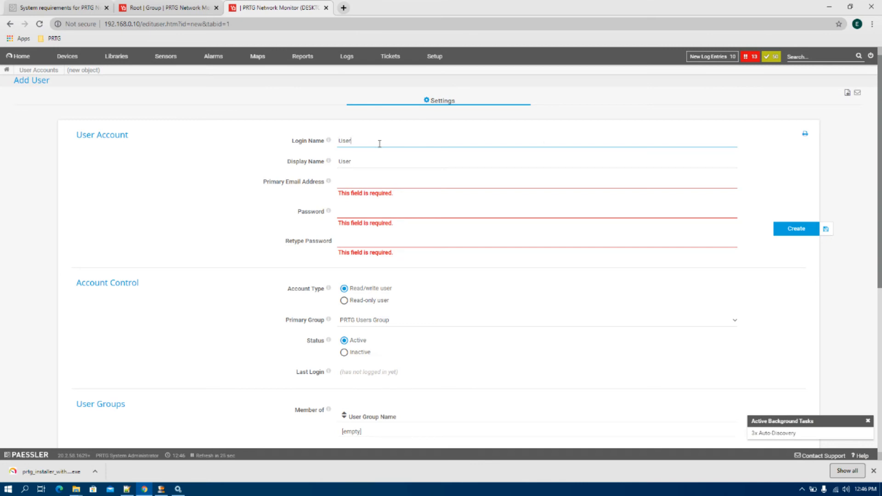
{"action": "type", "text": "IT"}
{"action": "key", "text": "BackSpace"}
{"action": "key", "text": "BackSpace"}
{"action": "key", "text": "BackSpace"}
{"action": "key", "text": "BackSpace"}
{"action": "key", "text": "BackSpace"}
{"action": "key", "text": "BackSpace"}
{"action": "type", "text": "IT_Manage"}
{"action": "key", "text": "Tab"}
{"action": "left_click_drag", "start_coordinate": [381, 141], "coordinate": [334, 142]}
{"action": "key", "text": "ctrl+c"}
{"action": "left_click", "coordinate": [384, 159]}
{"action": "key", "text": "ctrl+v"}
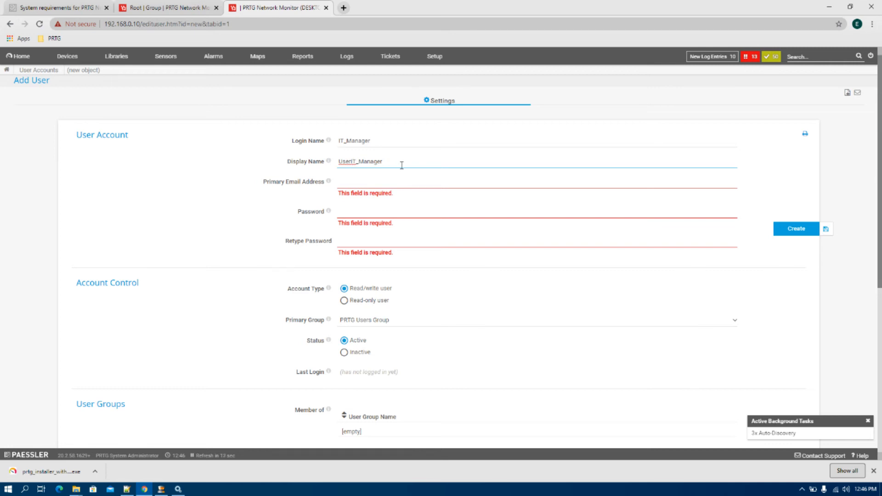
{"action": "key", "text": "BackSpace"}
{"action": "key", "text": "BackSpace"}
{"action": "key", "text": "BackSpace"}
{"action": "key", "text": "BackSpace"}
{"action": "key", "text": "BackSpace"}
- Paste the user's e-mail address from the notes and enter the password twice
{"action": "left_click", "coordinate": [370, 184]}
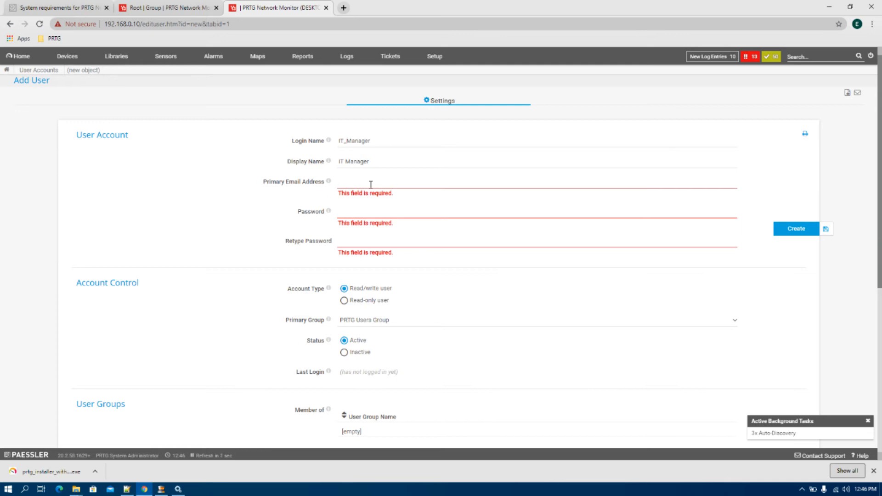
{"action": "left_click", "coordinate": [127, 488]}
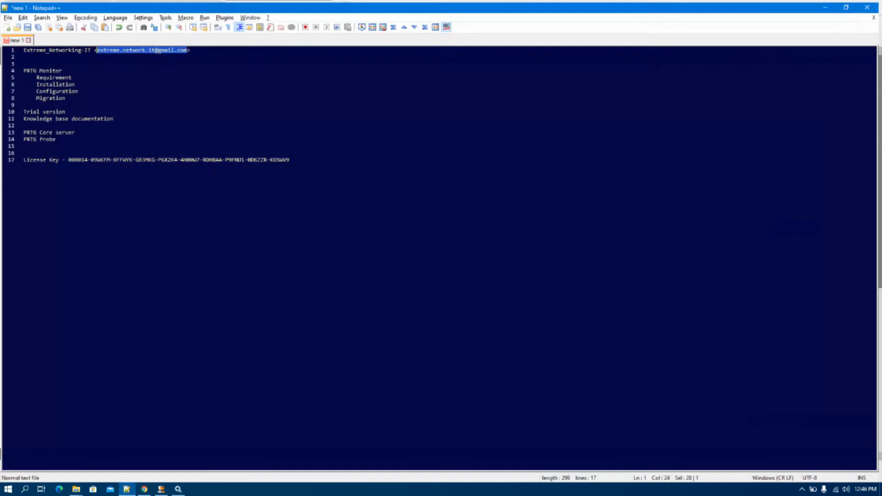
{"action": "right_click", "coordinate": [176, 52]}
{"action": "left_click", "coordinate": [185, 64]}
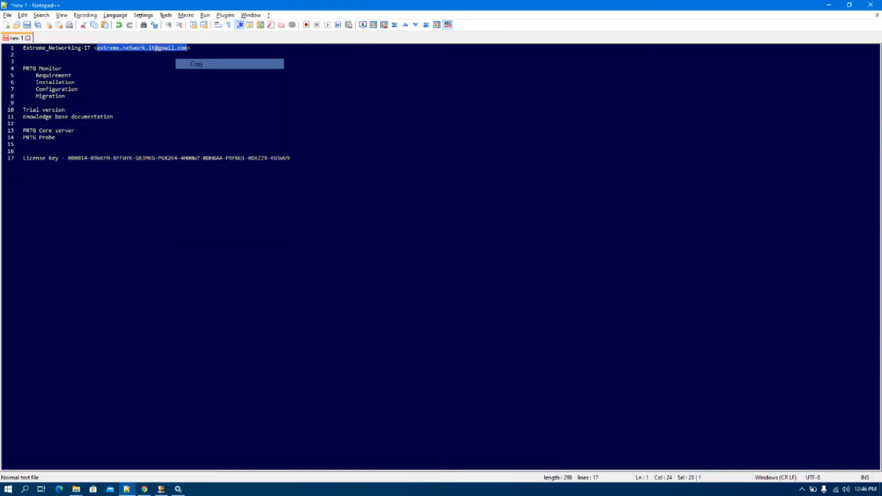
{"action": "key", "text": "alt+Tab"}
{"action": "left_click", "coordinate": [354, 179]}
{"action": "key", "text": "ctrl+v"}
{"action": "left_click", "coordinate": [367, 201]}
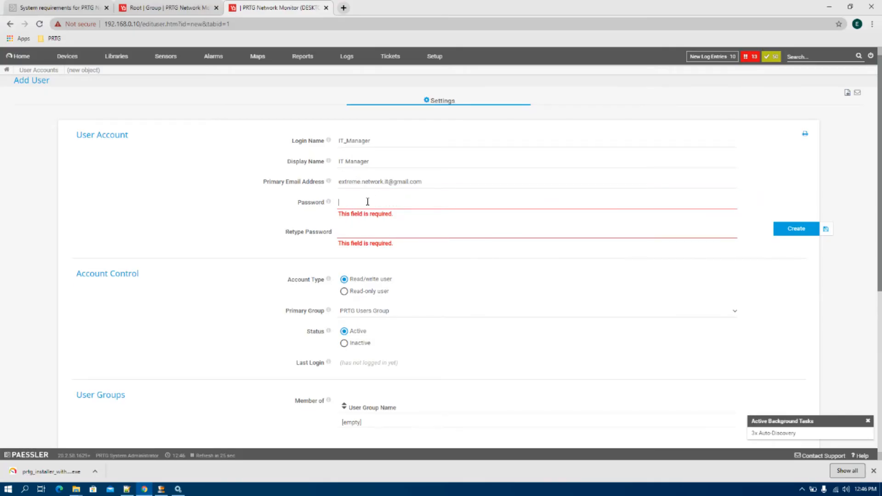
{"action": "type", "text": "Adm•••••••"}
{"action": "key", "text": "Tab"}
{"action": "type", "text": "Adm"}
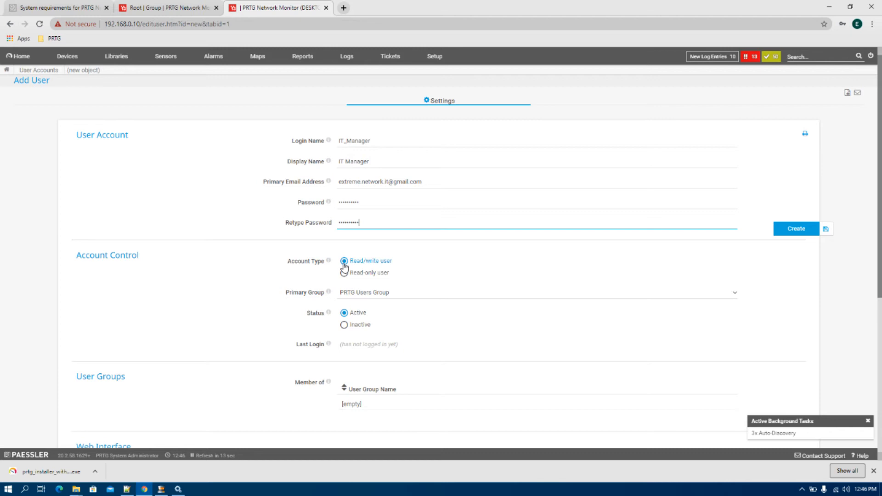
- Keep PRTG Users Group as primary group, leave status Active, and review group membership
{"action": "left_click", "coordinate": [362, 294]}
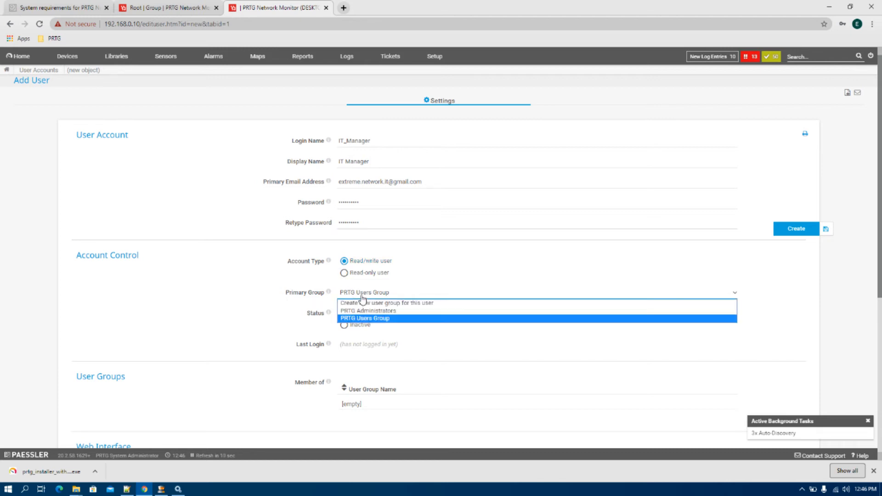
{"action": "left_click", "coordinate": [357, 320]}
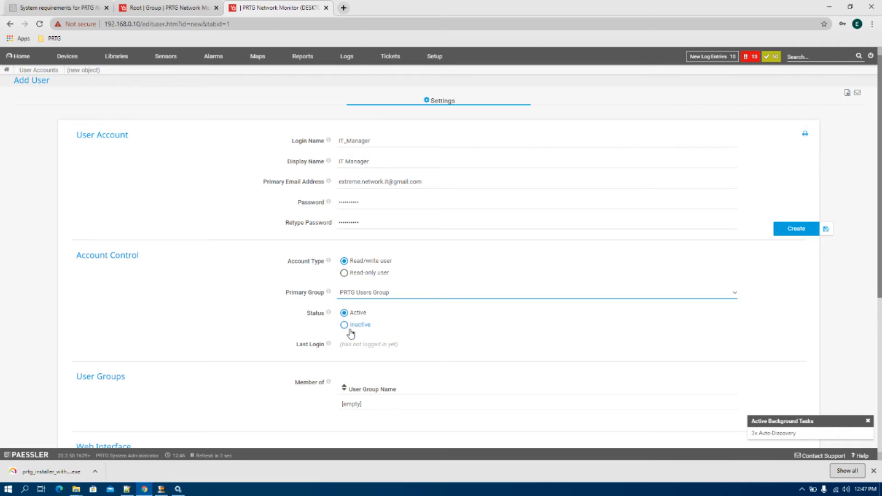
{"action": "left_click", "coordinate": [345, 325]}
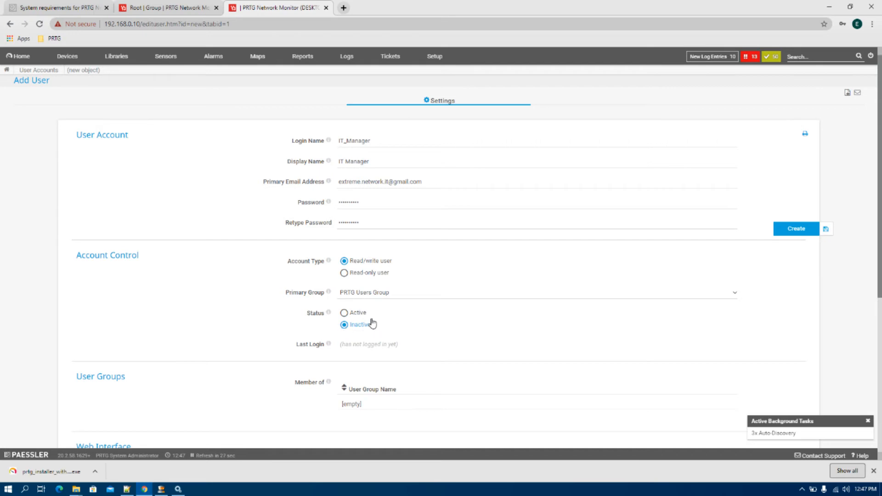
{"action": "left_click", "coordinate": [364, 315]}
{"action": "left_click", "coordinate": [371, 394]}
{"action": "scroll", "coordinate": [420, 384], "scroll_direction": "down", "scroll_amount": 3}
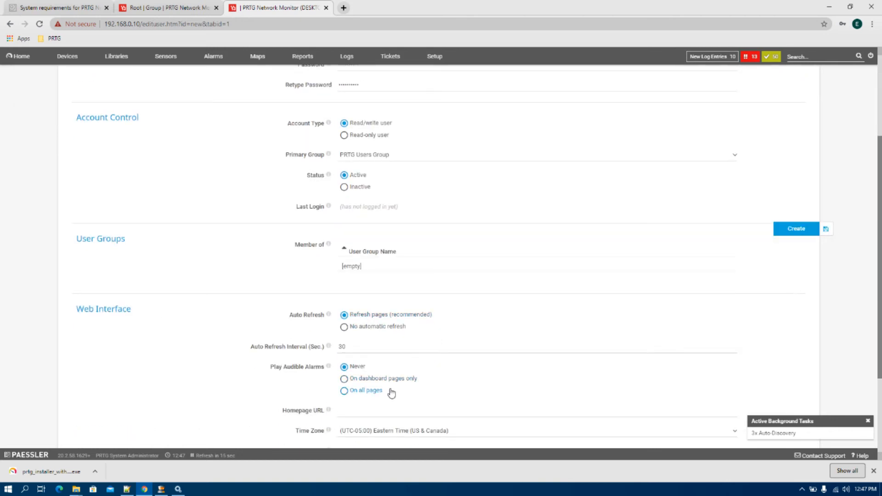
{"action": "scroll", "coordinate": [377, 360], "scroll_direction": "down", "scroll_amount": 3}
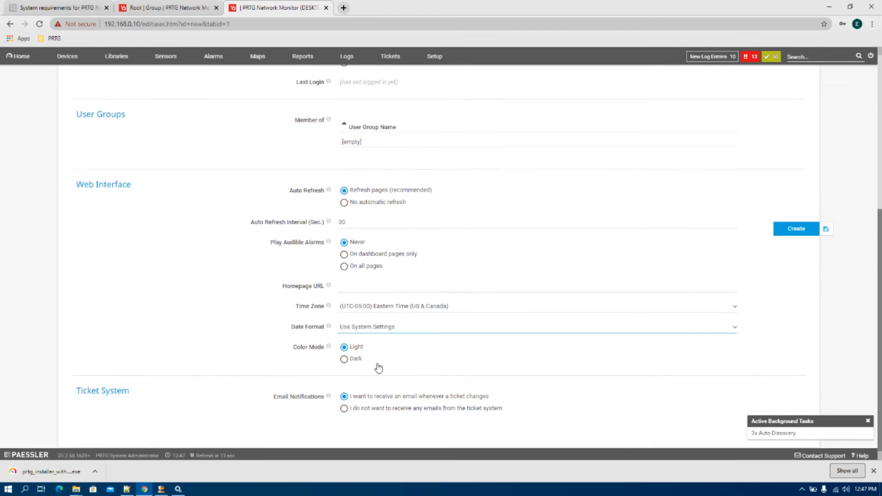
- Create the IT_Manager user account and begin a new user group form
{"action": "left_click", "coordinate": [822, 228]}
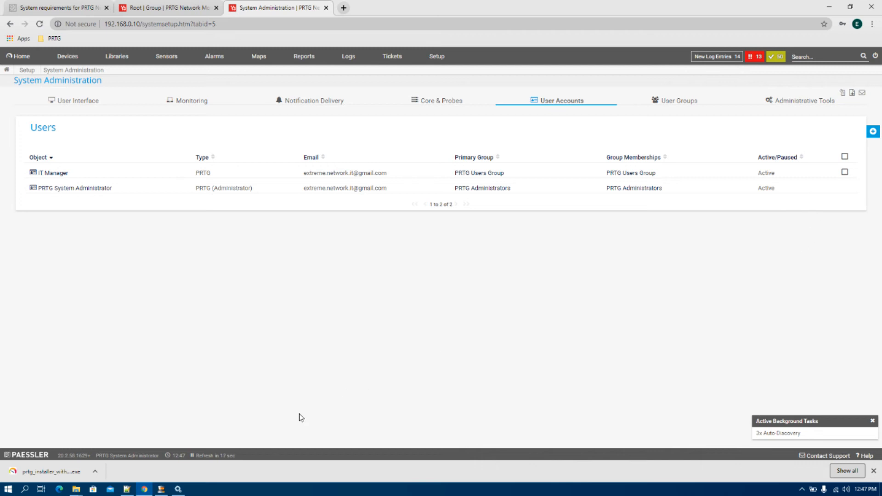
{"action": "mouse_move", "coordinate": [872, 132]}
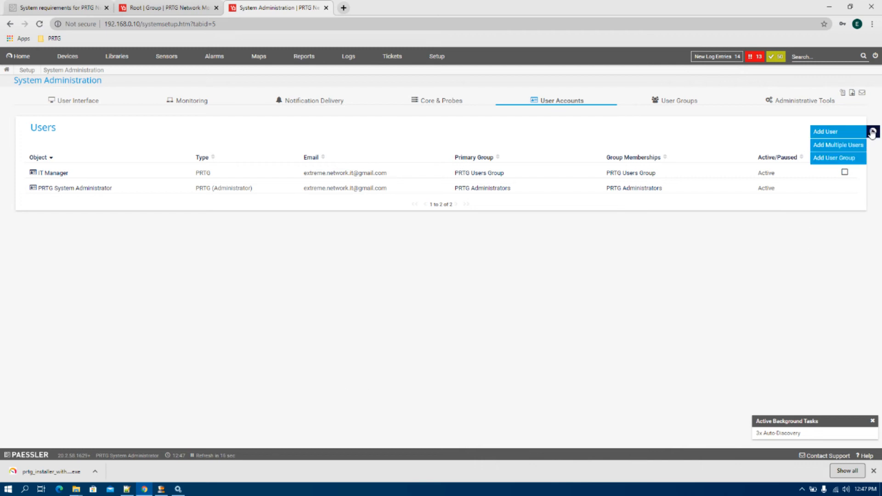
{"action": "left_click", "coordinate": [841, 159]}
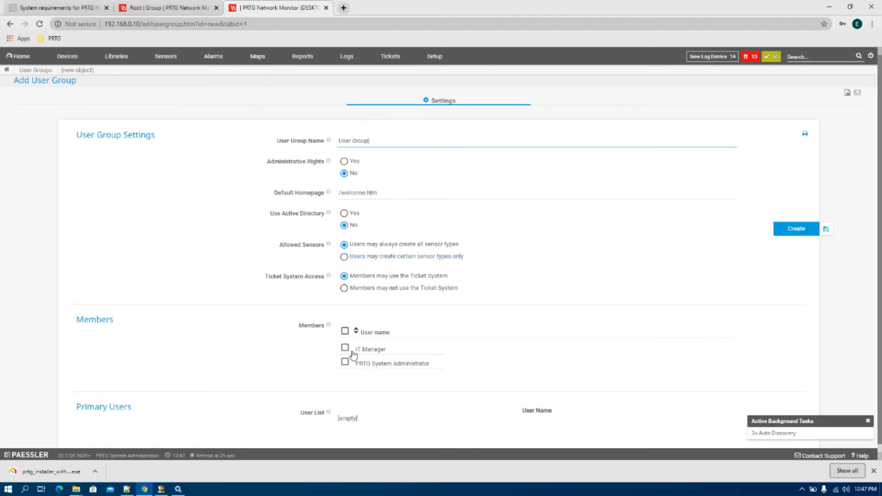
{"action": "triple_click", "coordinate": [363, 140]}
- Abandon the group form and load the Setup overview page
{"action": "left_click", "coordinate": [861, 174]}
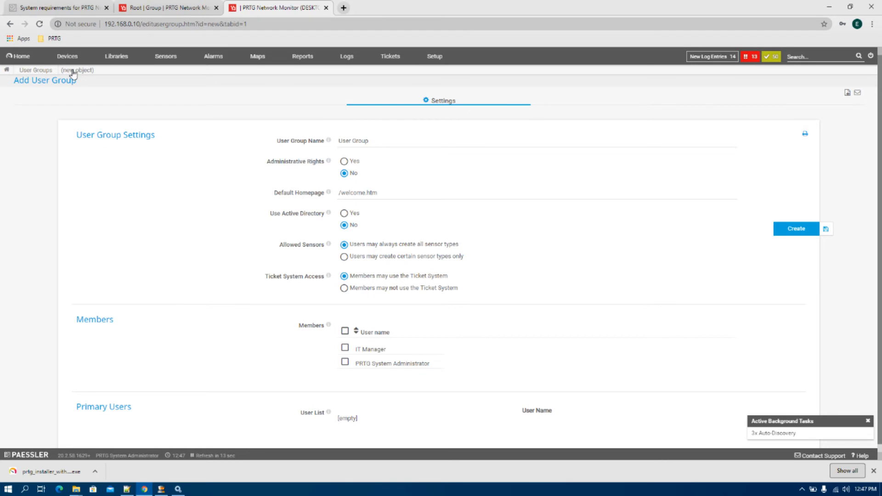
{"action": "left_click", "coordinate": [434, 57]}
{"action": "left_click", "coordinate": [603, 277]}
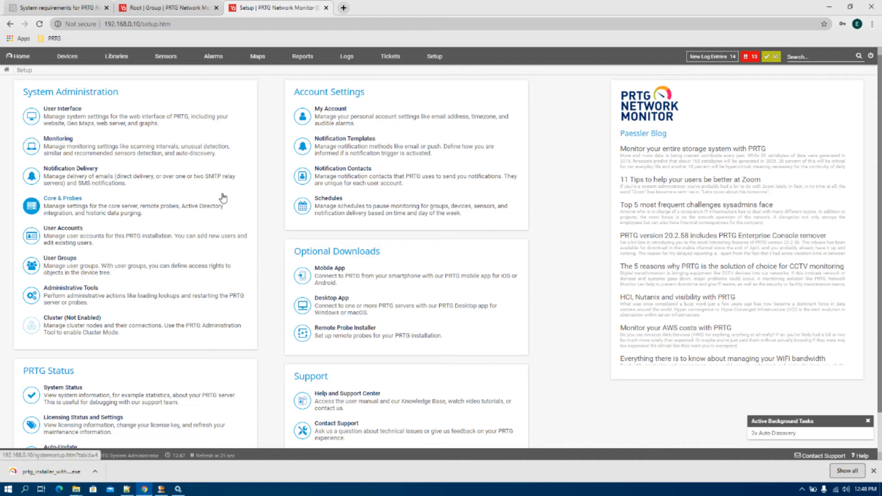
- Open User Interface settings and inspect the Web Server bindings, including 192.168.0.10:80
{"action": "left_click", "coordinate": [57, 110]}
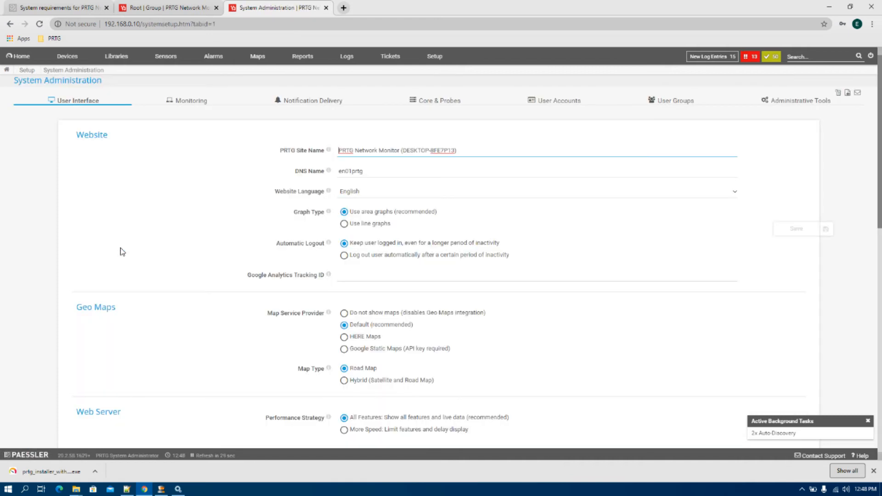
{"action": "scroll", "coordinate": [487, 214], "scroll_direction": "down", "scroll_amount": 10}
{"action": "scroll", "coordinate": [487, 213], "scroll_direction": "up", "scroll_amount": 10}
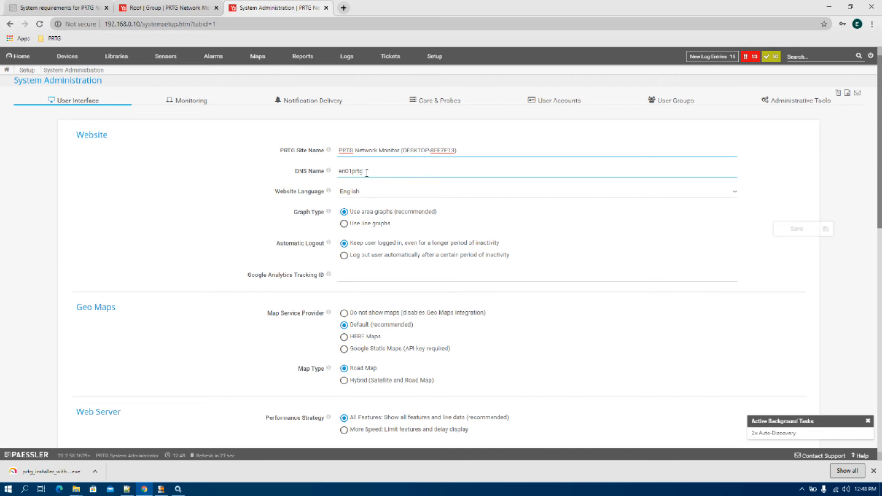
{"action": "left_click_drag", "start_coordinate": [366, 173], "coordinate": [339, 169]}
{"action": "scroll", "coordinate": [390, 184], "scroll_direction": "down", "scroll_amount": 1}
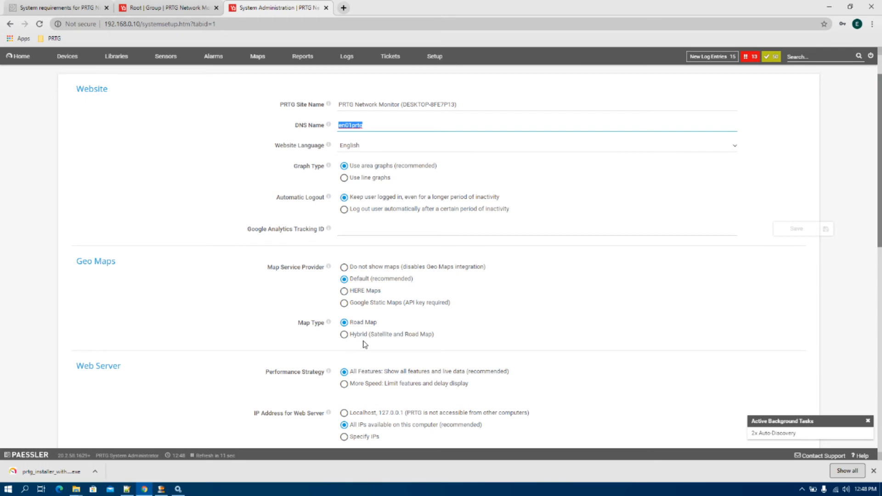
{"action": "scroll", "coordinate": [365, 345], "scroll_direction": "down", "scroll_amount": 3}
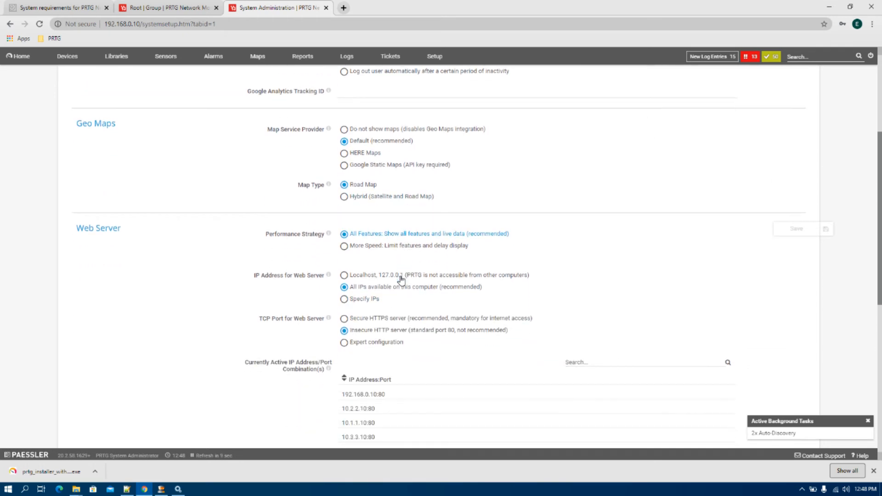
{"action": "scroll", "coordinate": [401, 280], "scroll_direction": "down", "scroll_amount": 2}
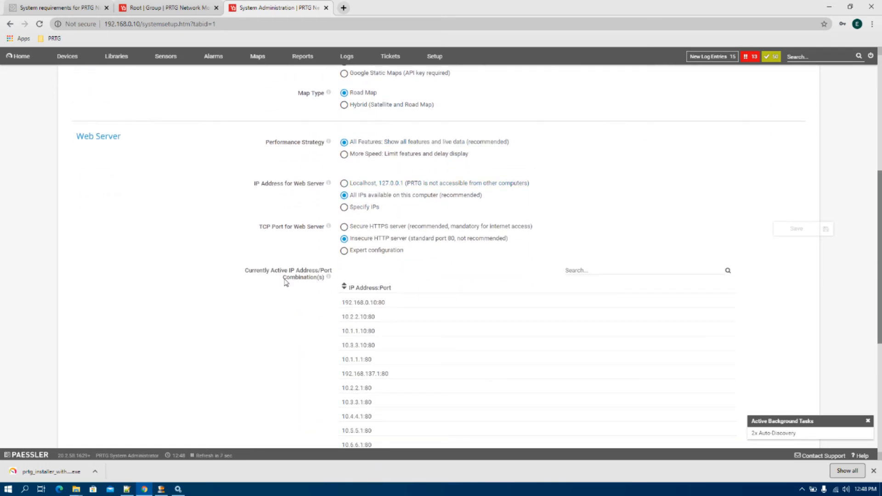
{"action": "scroll", "coordinate": [317, 277], "scroll_direction": "down", "scroll_amount": 3}
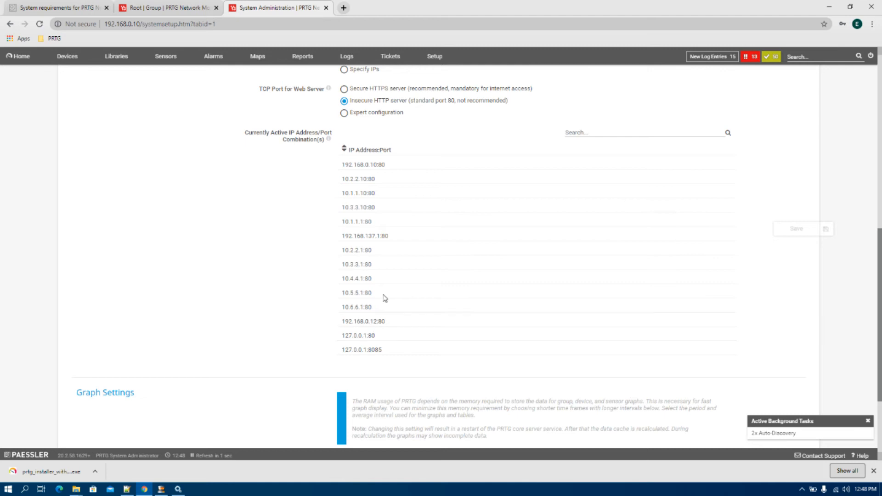
{"action": "scroll", "coordinate": [385, 211], "scroll_direction": "up", "scroll_amount": 2}
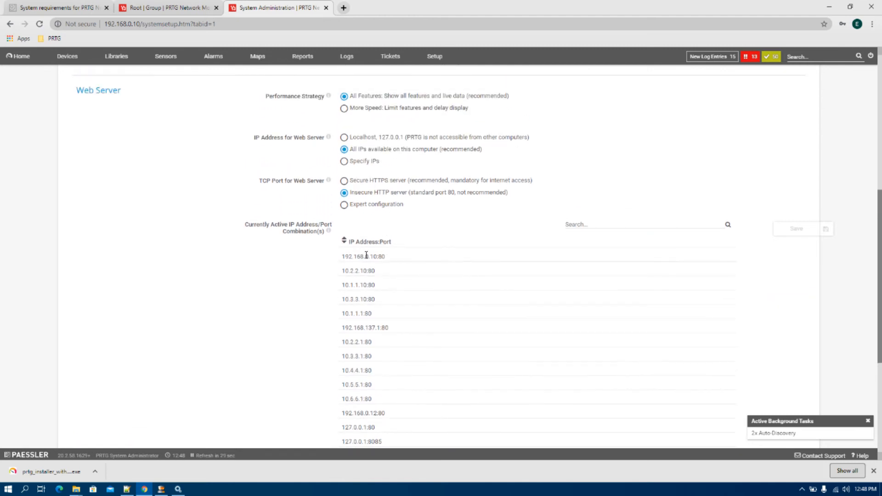
{"action": "triple_click", "coordinate": [366, 256]}
{"action": "scroll", "coordinate": [853, 357], "scroll_direction": "down", "scroll_amount": 1}
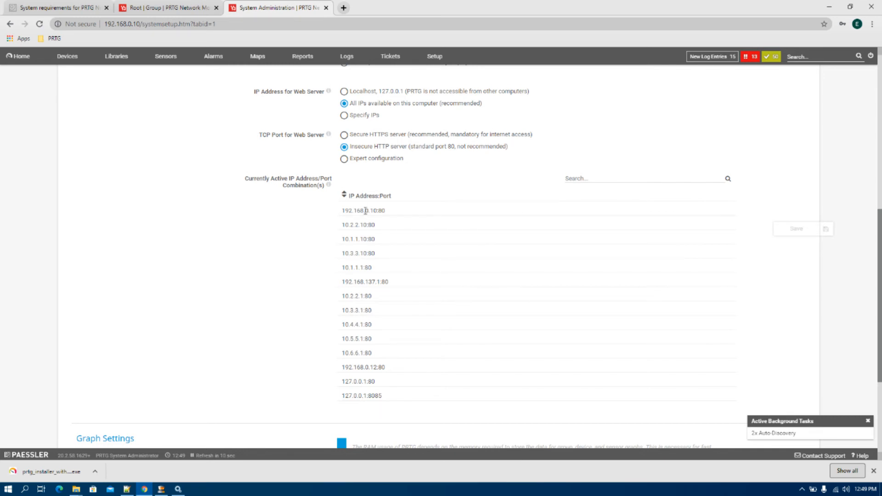
- Select Secure HTTPS, save and confirm the restart, then dismiss the port 443 unavailable error
{"action": "left_click", "coordinate": [371, 137]}
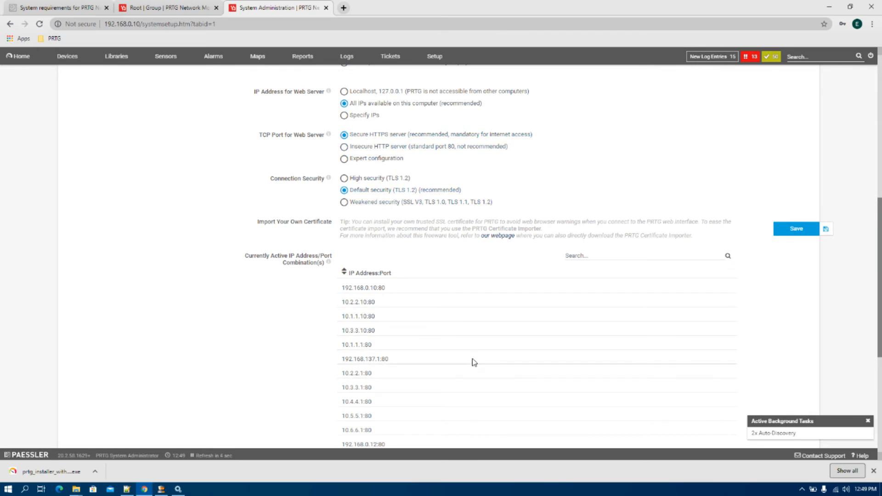
{"action": "scroll", "coordinate": [467, 330], "scroll_direction": "down", "scroll_amount": 3}
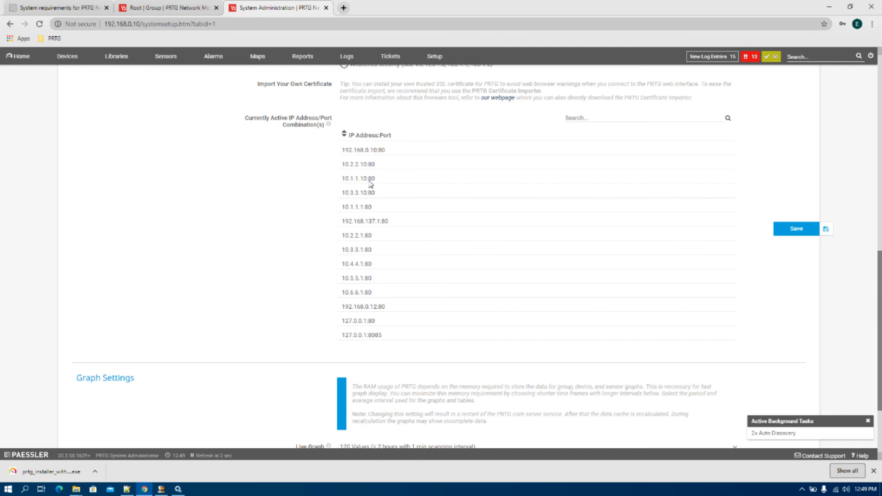
{"action": "scroll", "coordinate": [384, 349], "scroll_direction": "down", "scroll_amount": 1}
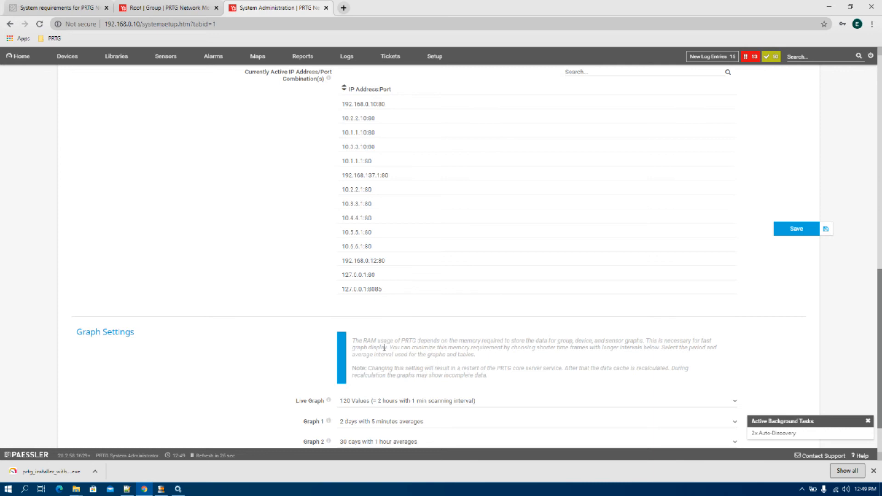
{"action": "scroll", "coordinate": [597, 317], "scroll_direction": "up", "scroll_amount": 3}
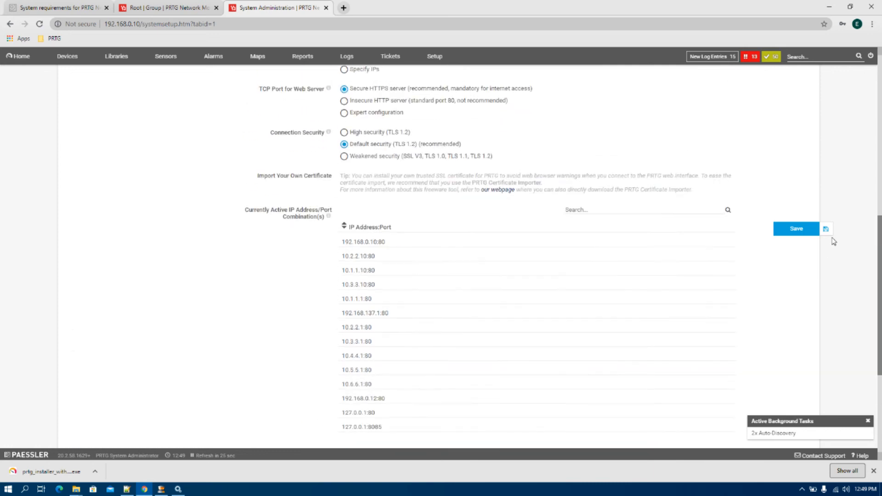
{"action": "left_click", "coordinate": [796, 229]}
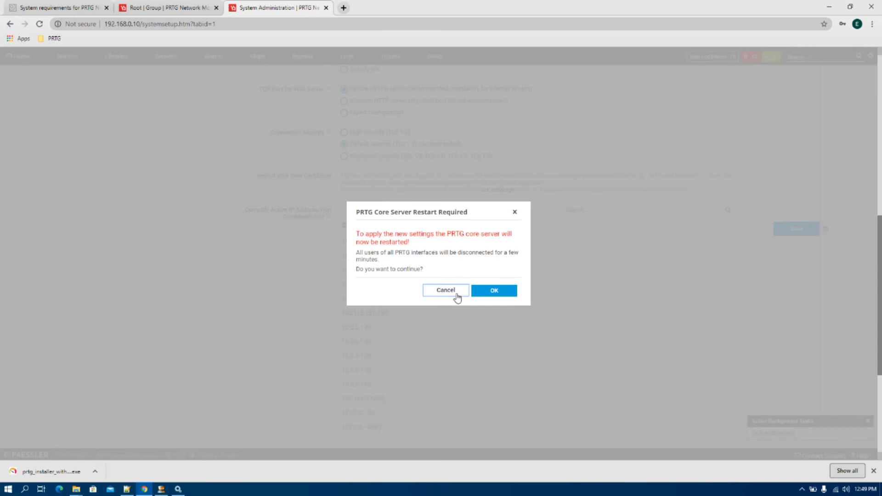
{"action": "left_click", "coordinate": [483, 291]}
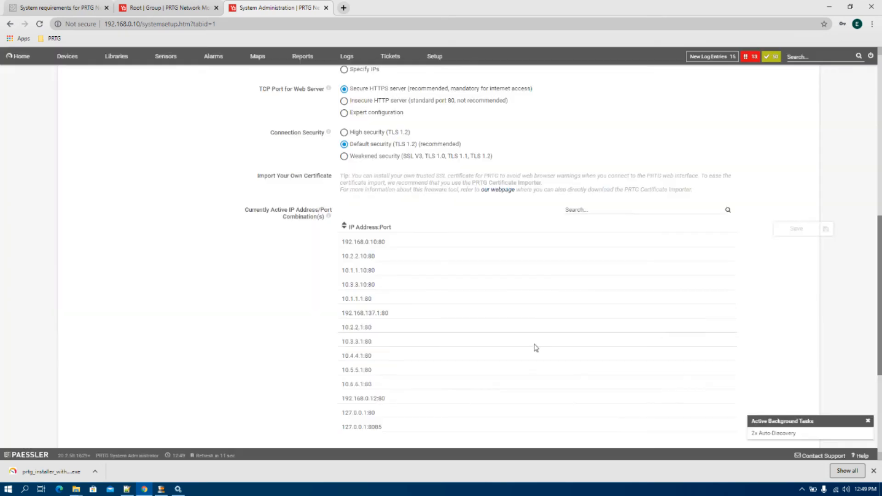
{"action": "left_click", "coordinate": [528, 295]}
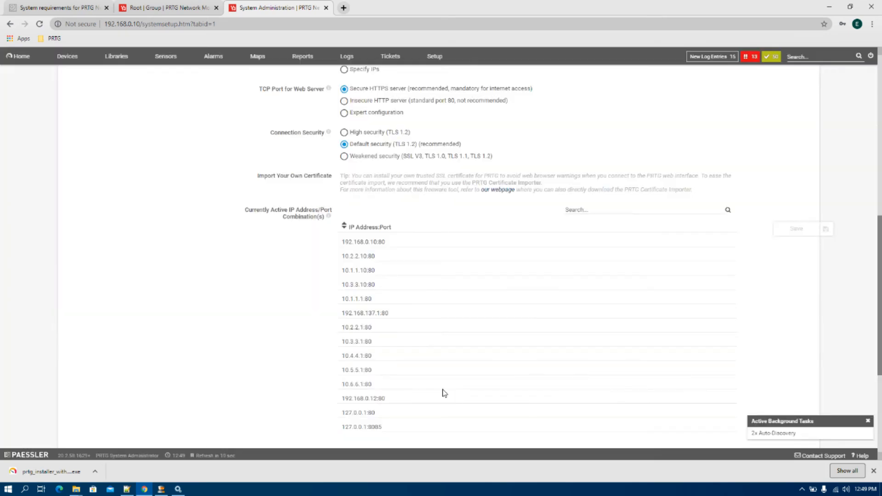
{"action": "scroll", "coordinate": [442, 387], "scroll_direction": "up", "scroll_amount": 1}
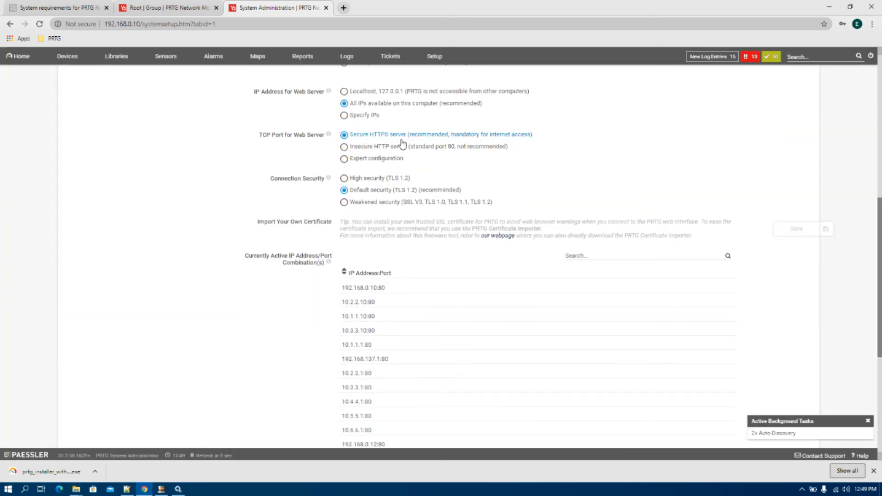
{"action": "scroll", "coordinate": [487, 324], "scroll_direction": "down", "scroll_amount": 5}
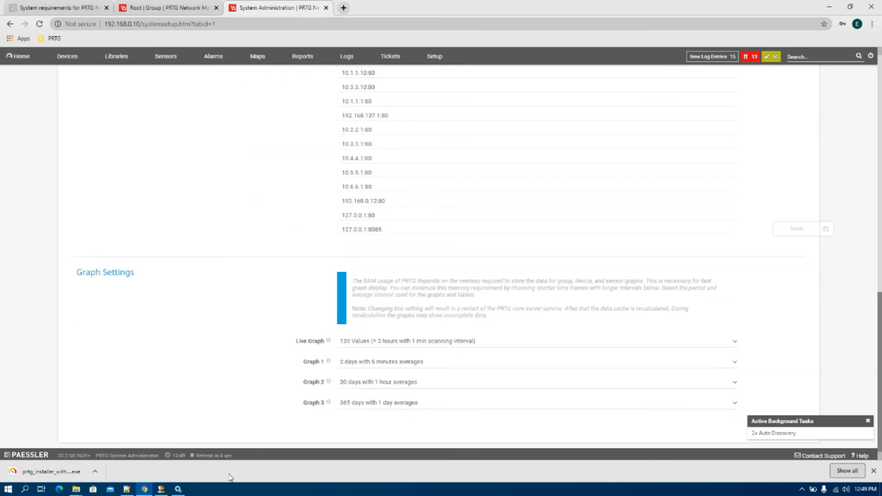
- Bring up Windows Services, then search 'admi' and launch the PRTG Administration Tool
{"action": "left_click", "coordinate": [177, 488]}
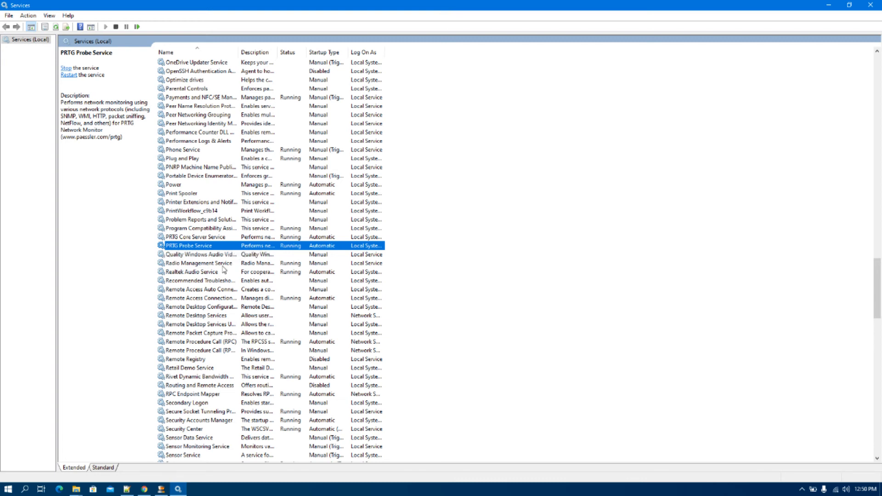
{"action": "scroll", "coordinate": [221, 272], "scroll_direction": "up", "scroll_amount": 20}
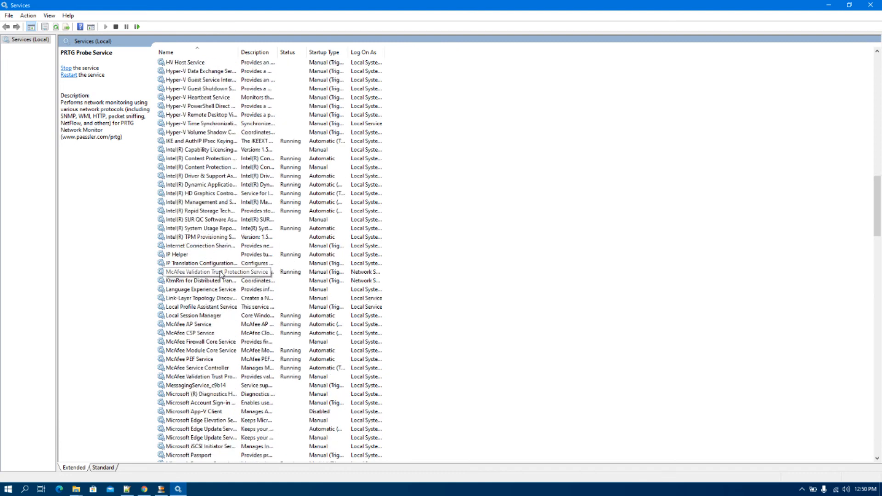
{"action": "scroll", "coordinate": [221, 274], "scroll_direction": "up", "scroll_amount": 17}
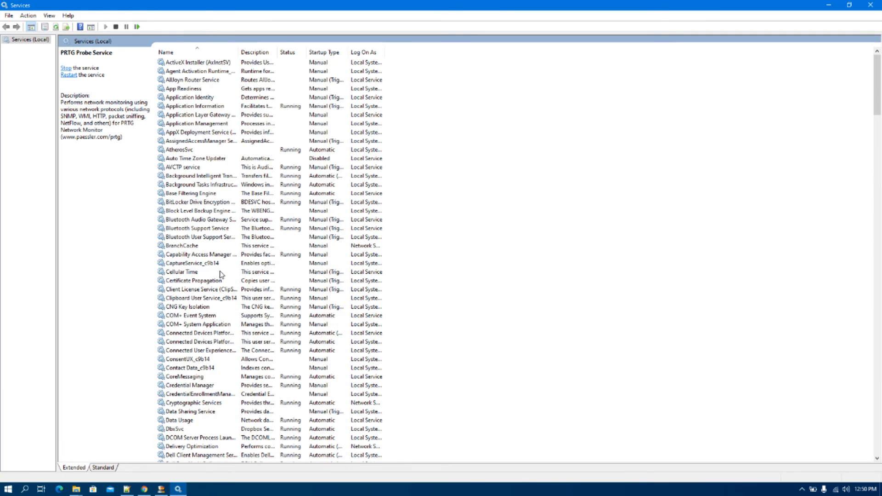
{"action": "scroll", "coordinate": [221, 274], "scroll_direction": "down", "scroll_amount": 20}
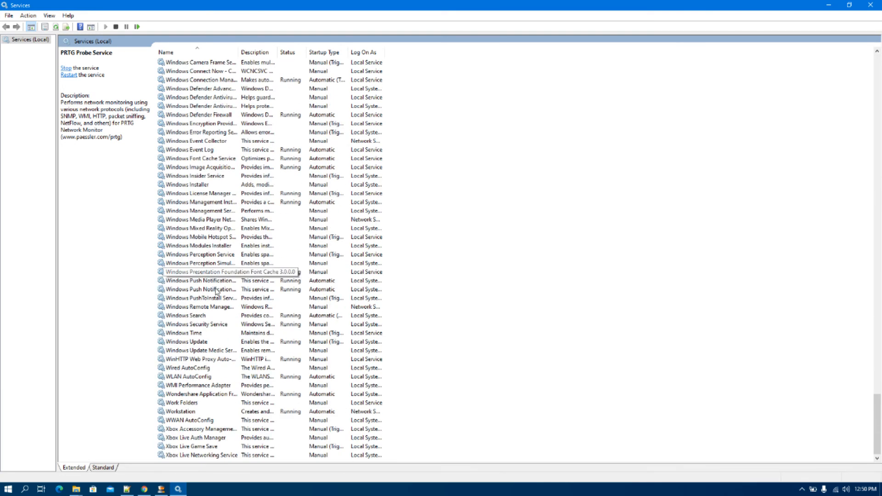
{"action": "left_click", "coordinate": [7, 490]}
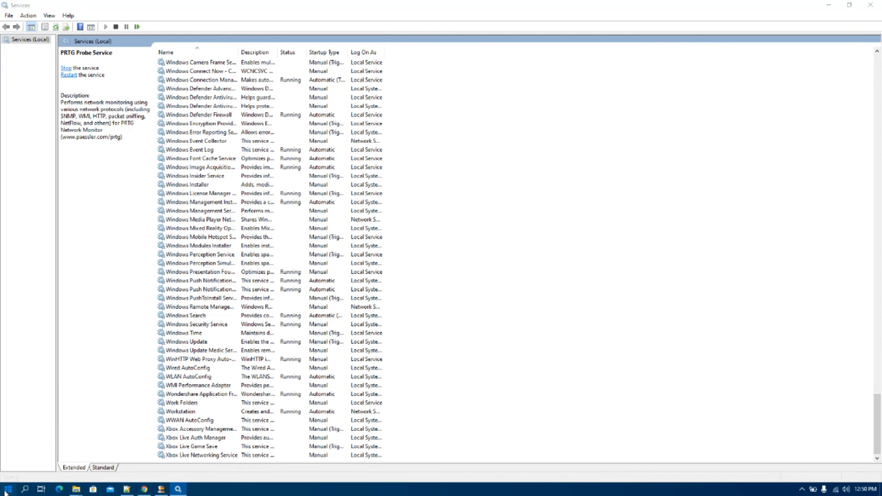
{"action": "type", "text": "admin"}
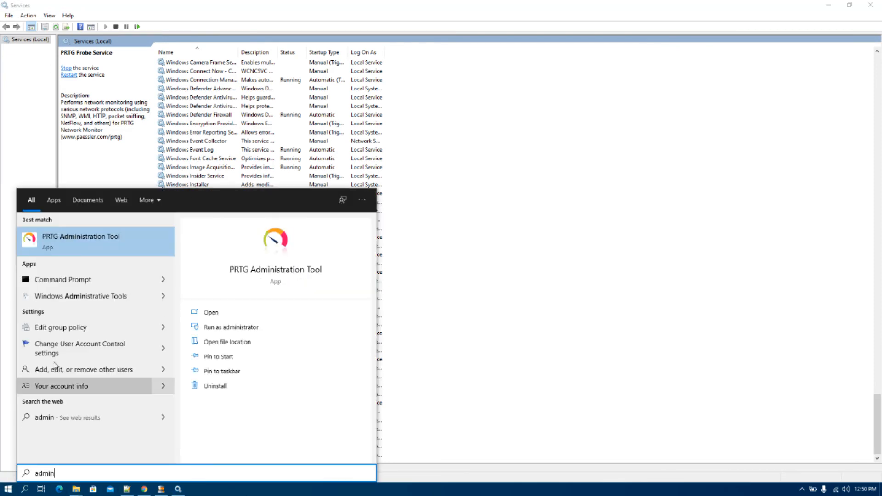
{"action": "left_click", "coordinate": [119, 231]}
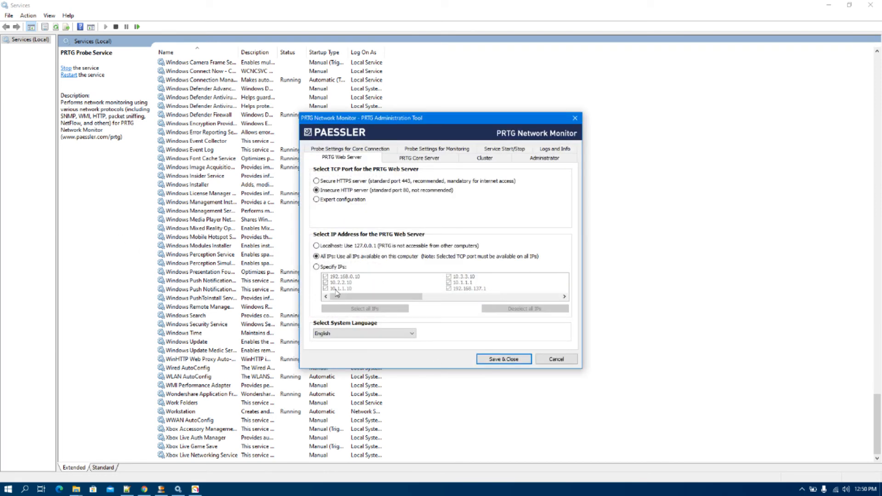
- Set the web server to secure HTTPS on specific IPs, unchecking the 10.x and 192.168.137.1 addresses
{"action": "left_click", "coordinate": [329, 267]}
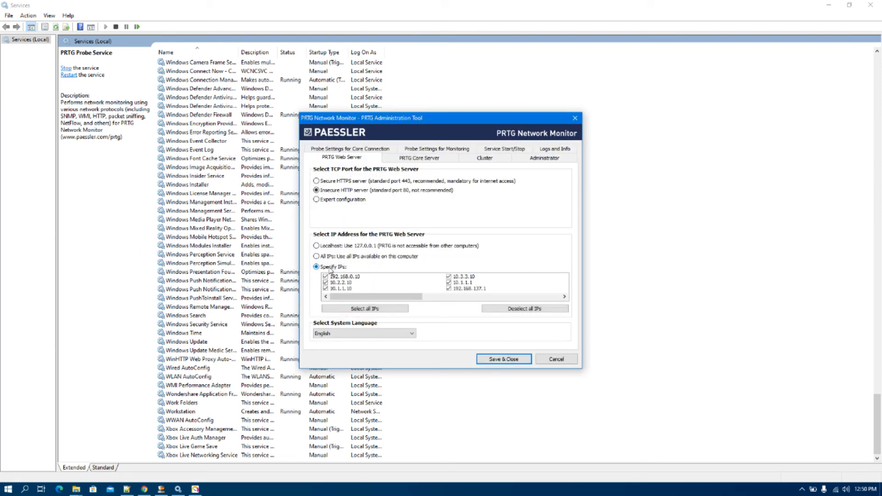
{"action": "left_click", "coordinate": [367, 181]}
{"action": "left_click", "coordinate": [325, 282]}
{"action": "double_click", "coordinate": [352, 289]}
{"action": "double_click", "coordinate": [456, 277]}
{"action": "double_click", "coordinate": [453, 283]}
{"action": "double_click", "coordinate": [453, 289]}
{"action": "left_click", "coordinate": [429, 297]}
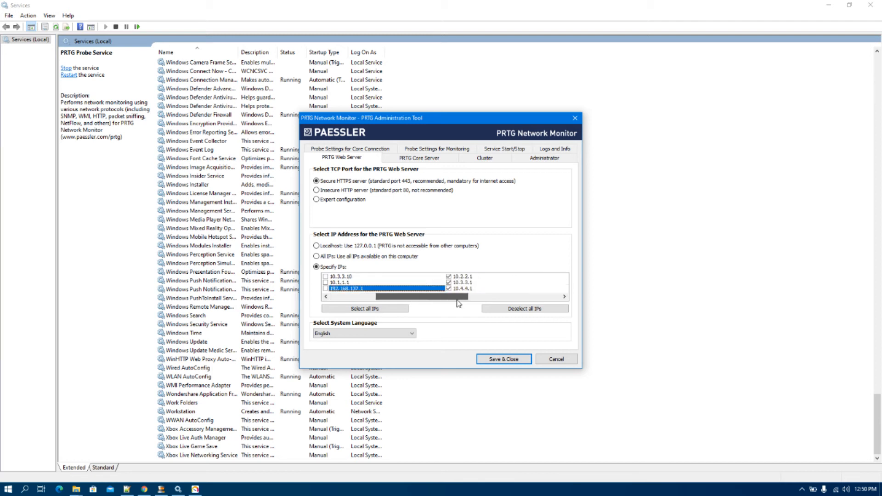
{"action": "double_click", "coordinate": [453, 278]}
{"action": "double_click", "coordinate": [453, 283]}
{"action": "double_click", "coordinate": [452, 289]}
{"action": "left_click", "coordinate": [479, 297]}
{"action": "double_click", "coordinate": [453, 277]}
{"action": "double_click", "coordinate": [453, 283]}
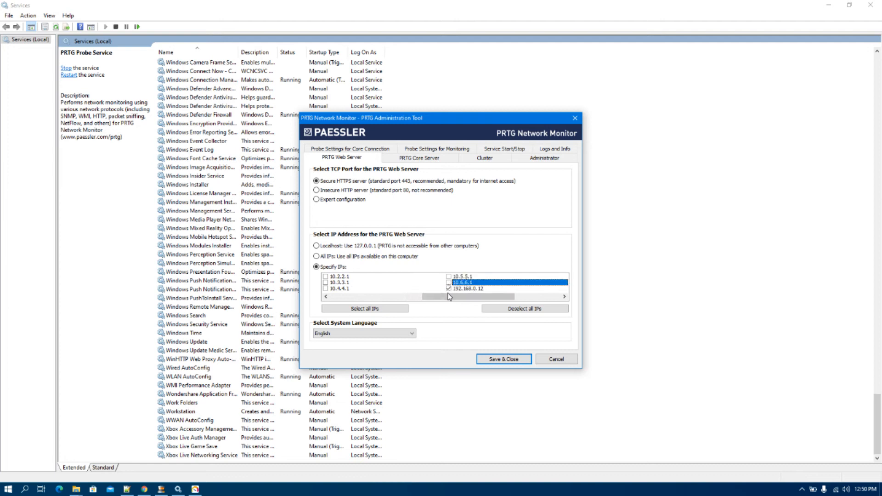
{"action": "double_click", "coordinate": [452, 288]}
{"action": "left_click_drag", "start_coordinate": [451, 298], "coordinate": [495, 298]}
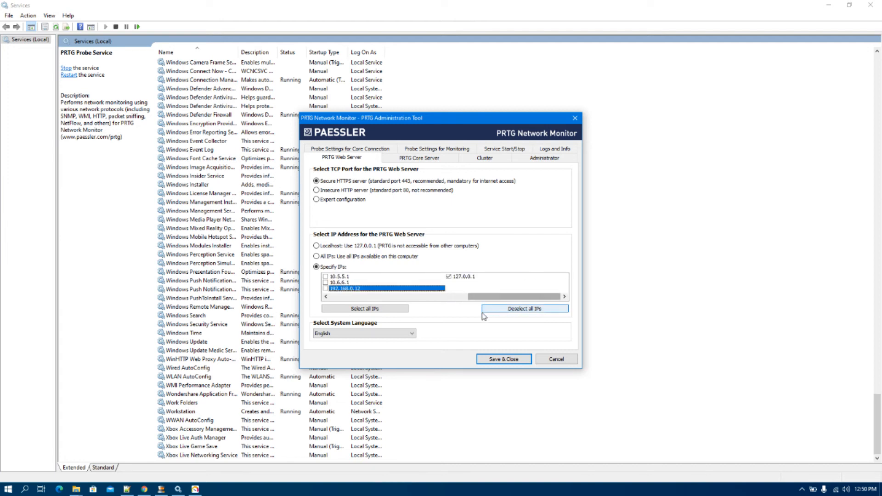
- Allow remote probes only from selected IPs and review the cluster, administrator and logs tabs
{"action": "left_click", "coordinate": [412, 158]}
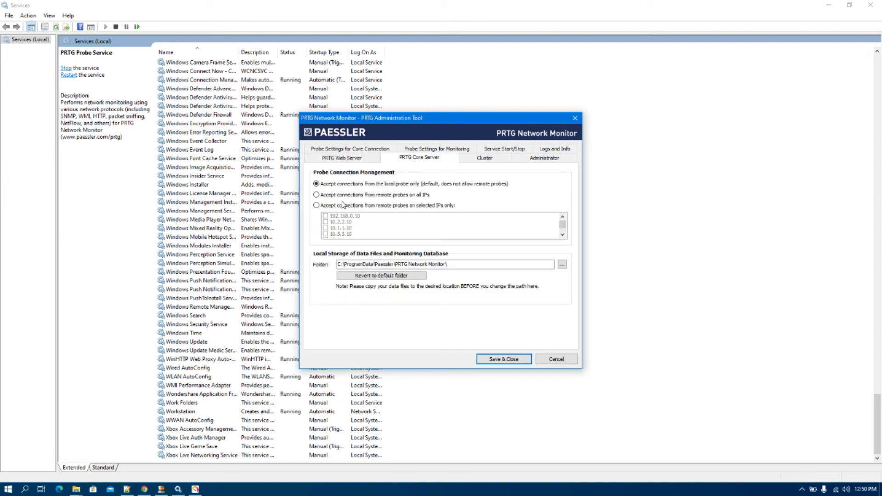
{"action": "left_click", "coordinate": [338, 216]}
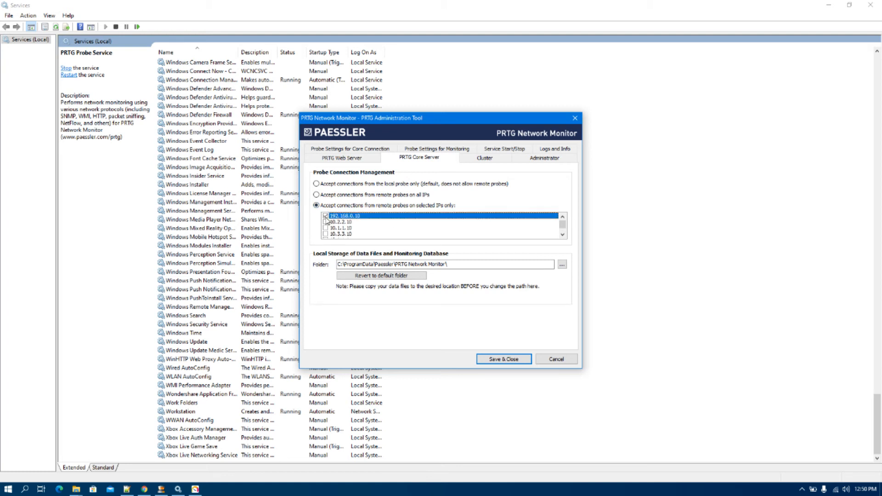
{"action": "left_click", "coordinate": [471, 159]}
{"action": "left_click", "coordinate": [524, 162]}
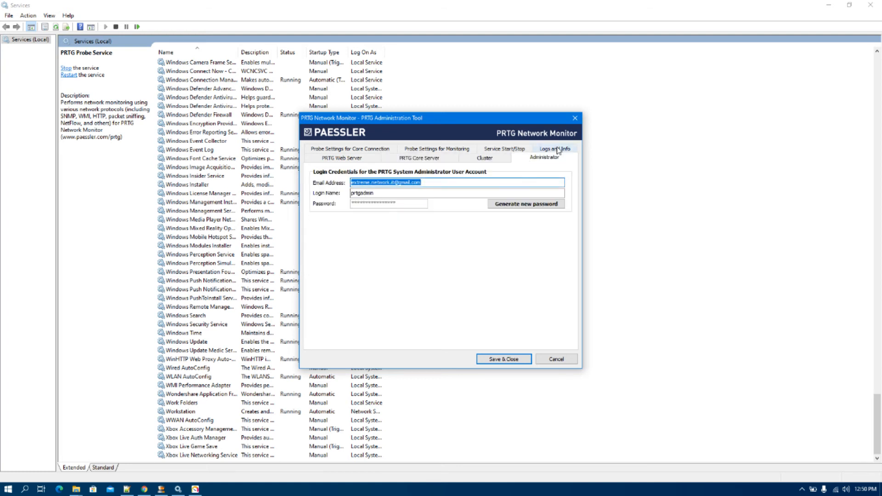
{"action": "left_click", "coordinate": [558, 152]}
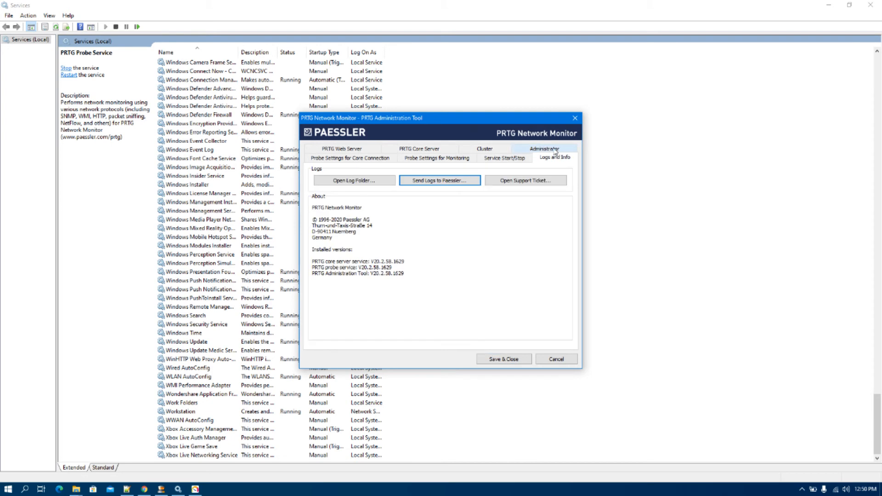
- Use 192.168.0.10 as the outgoing IPv4 monitoring address, then Save & Close
{"action": "left_click", "coordinate": [377, 160]}
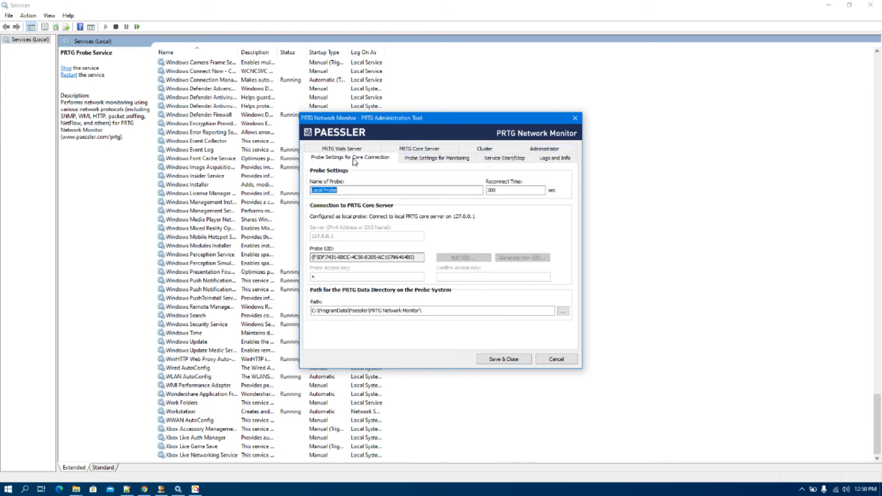
{"action": "left_click", "coordinate": [415, 158]}
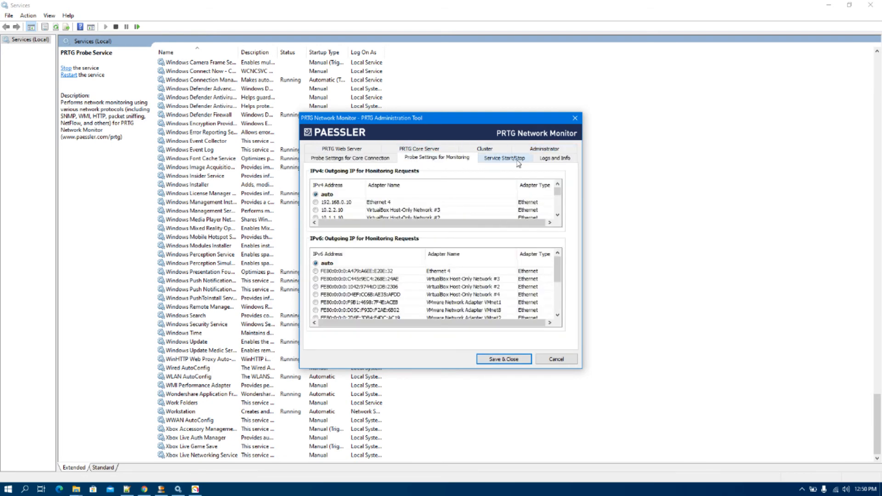
{"action": "left_click", "coordinate": [315, 202]}
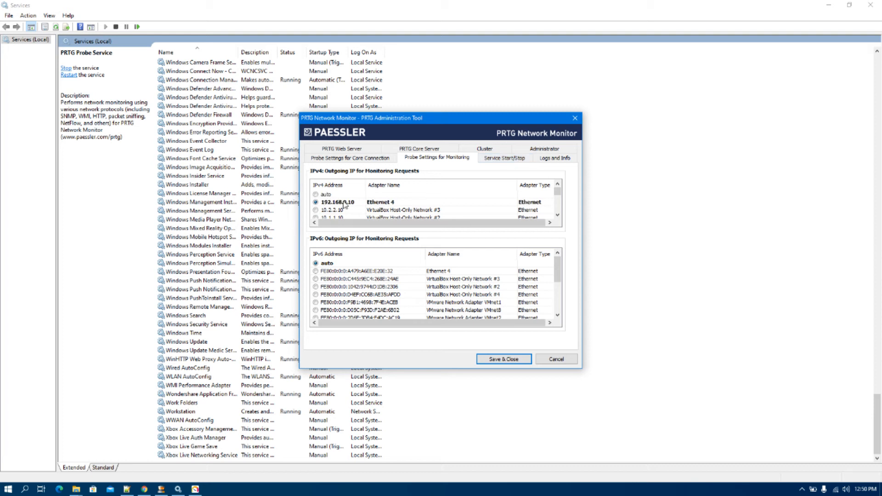
{"action": "left_click", "coordinate": [504, 158]}
{"action": "left_click", "coordinate": [504, 359]}
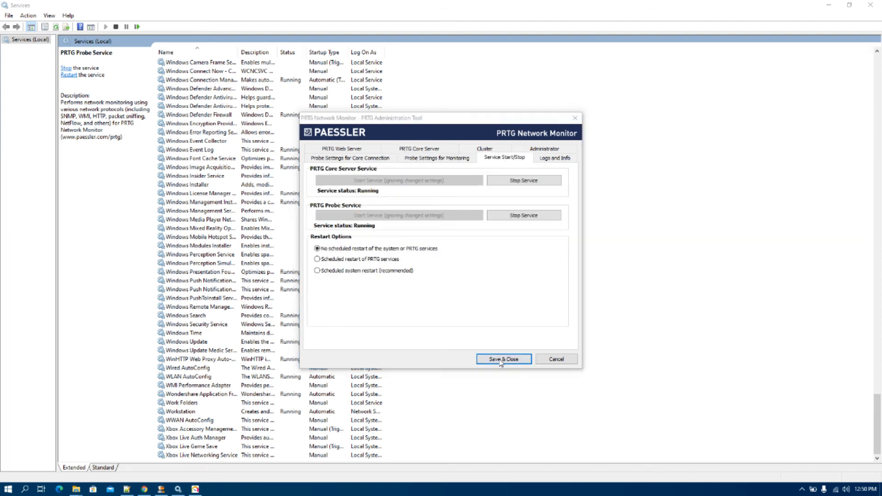
- Confirm the Attention dialog to restart services and locate PRTG Core Server Service in Services
{"action": "left_click", "coordinate": [461, 293]}
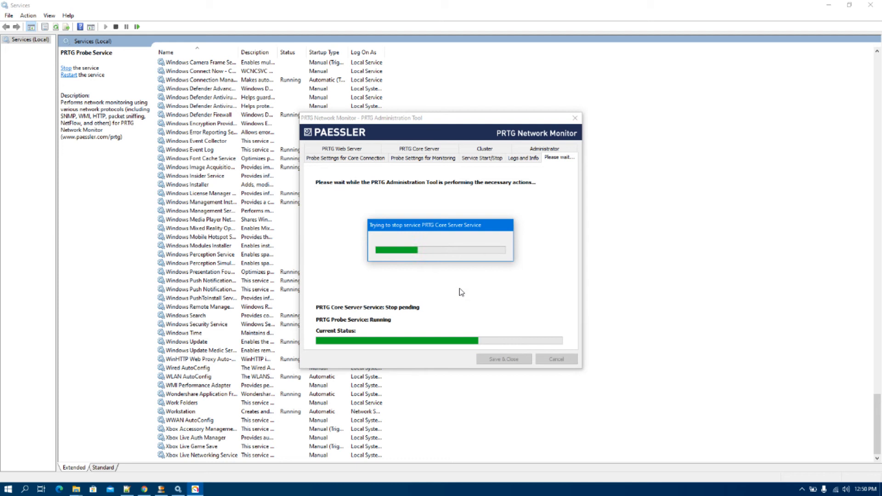
{"action": "left_click", "coordinate": [205, 237]}
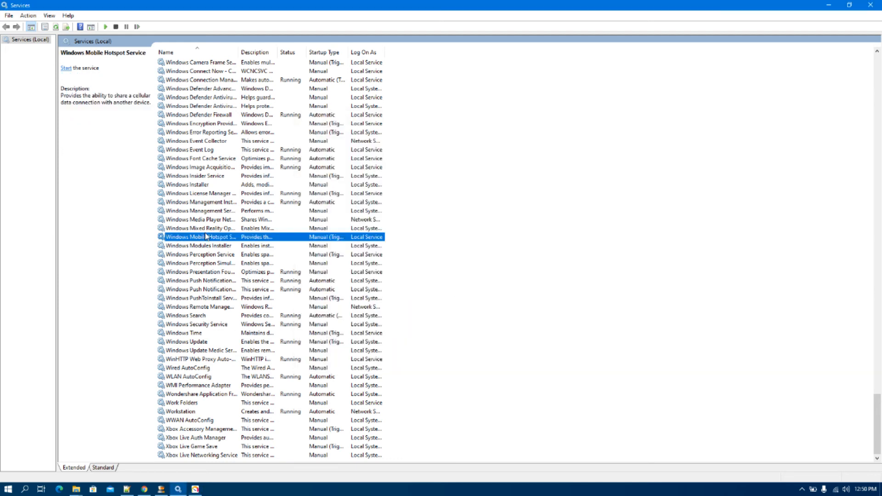
{"action": "scroll", "coordinate": [205, 236], "scroll_direction": "up", "scroll_amount": 20}
{"action": "scroll", "coordinate": [205, 237], "scroll_direction": "up", "scroll_amount": 7}
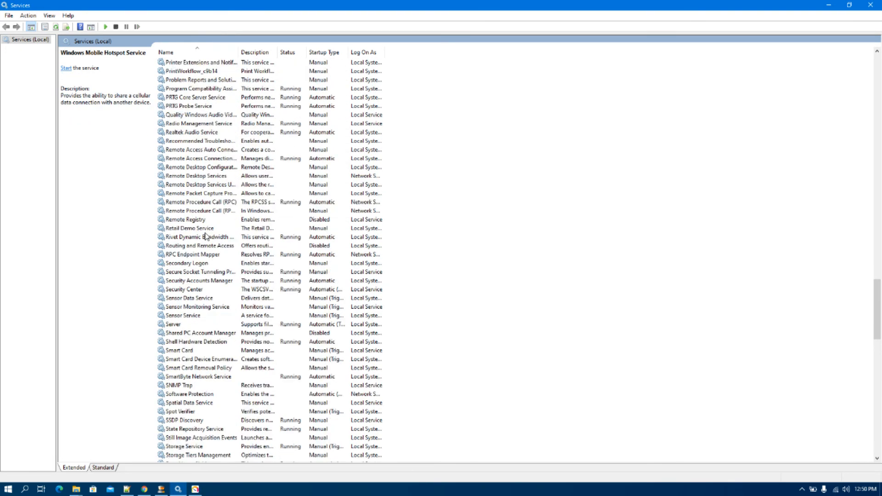
{"action": "left_click", "coordinate": [196, 177]}
- Move the Administration Tool window aside and switch to the Notepad++ notes
{"action": "left_click", "coordinate": [196, 489]}
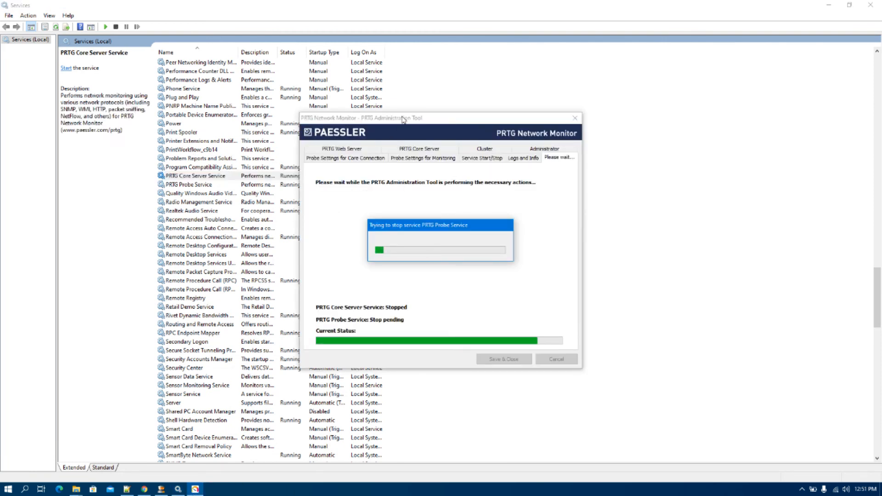
{"action": "left_click_drag", "start_coordinate": [402, 118], "coordinate": [529, 118]}
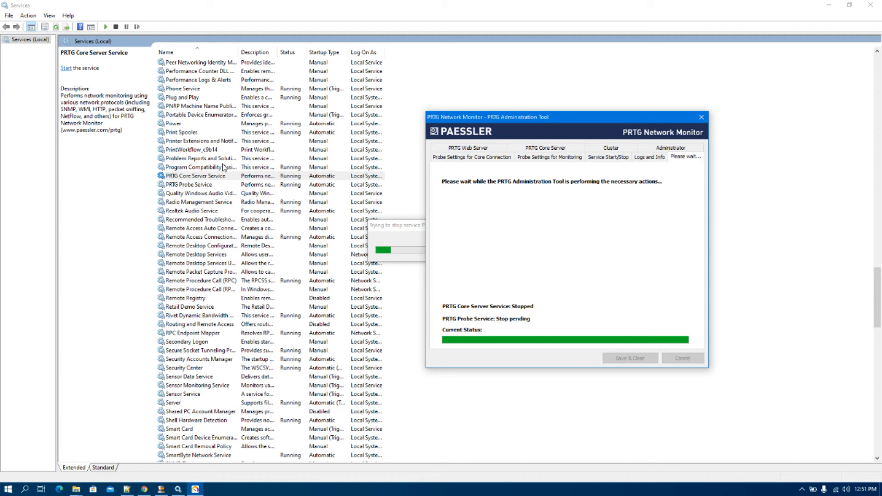
{"action": "left_click", "coordinate": [126, 489]}
{"action": "left_click_drag", "start_coordinate": [36, 75], "coordinate": [59, 96]}
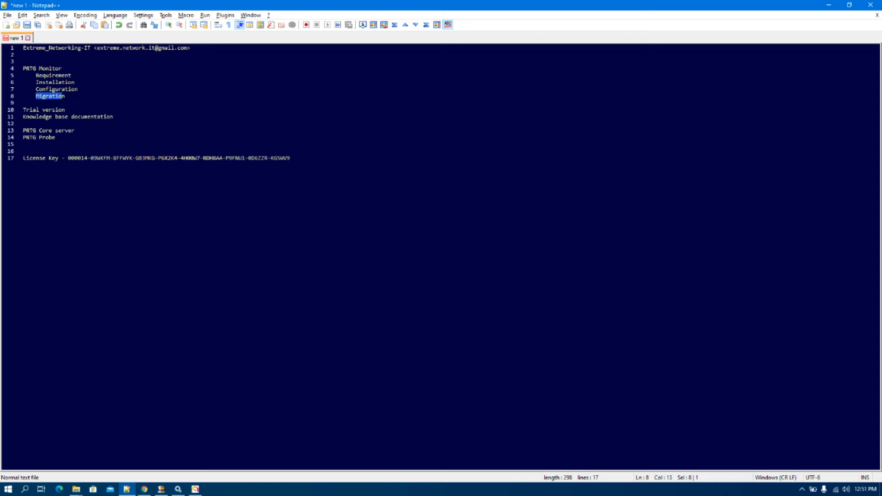
- Check the Administration Tool's service restart progress, then return to the PRTG page in Chrome
{"action": "left_click", "coordinate": [195, 490]}
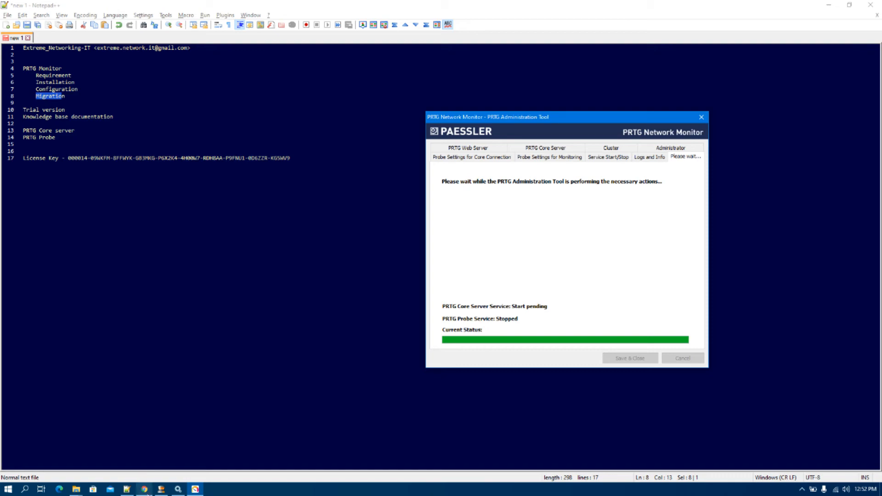
{"action": "left_click", "coordinate": [145, 490]}
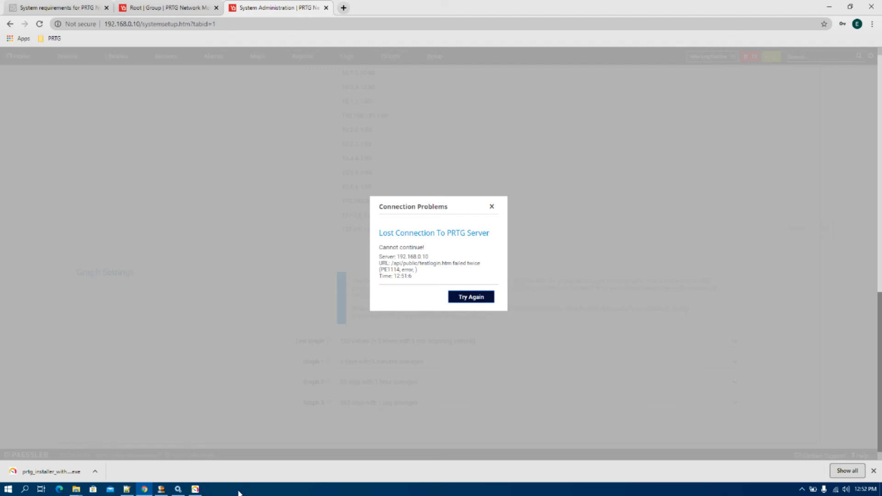
- In a new Chrome tab, search for how to disable PRTG auto discovery
{"action": "left_click", "coordinate": [343, 8]}
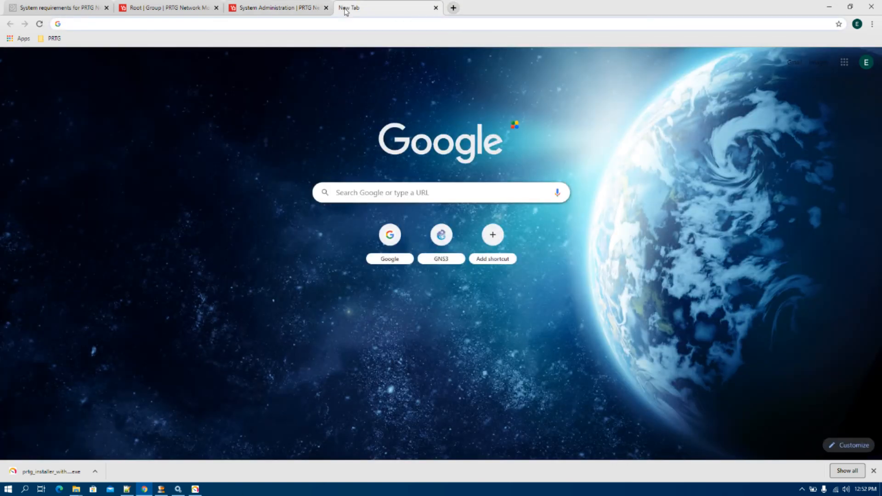
{"action": "type", "text": "prtg aui"}
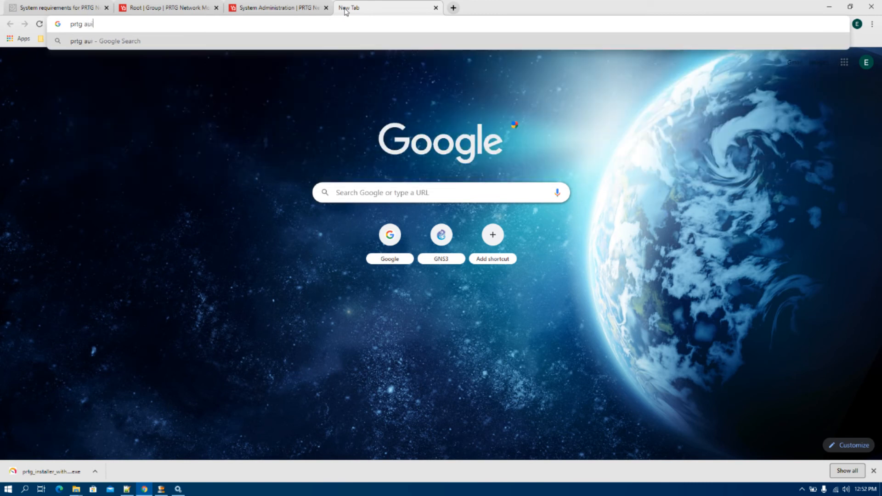
{"action": "key", "text": "BackSpace"}
{"action": "type", "text": "to"}
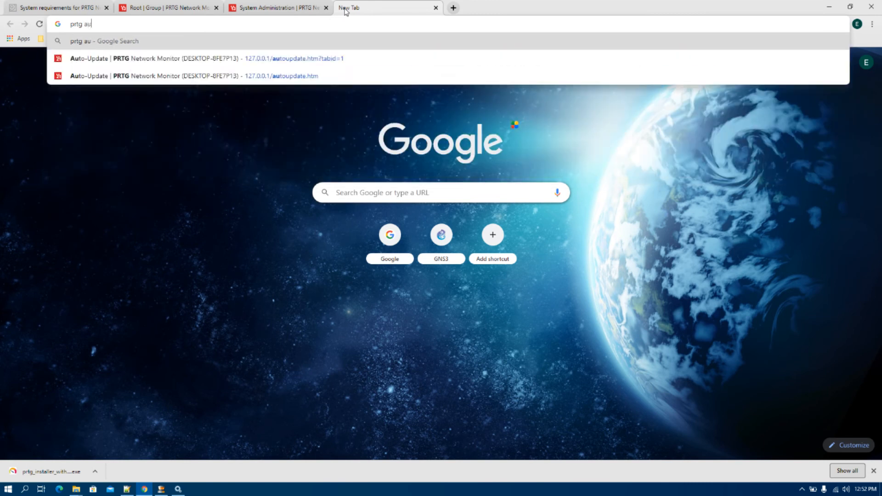
{"action": "type", "text": " dus"}
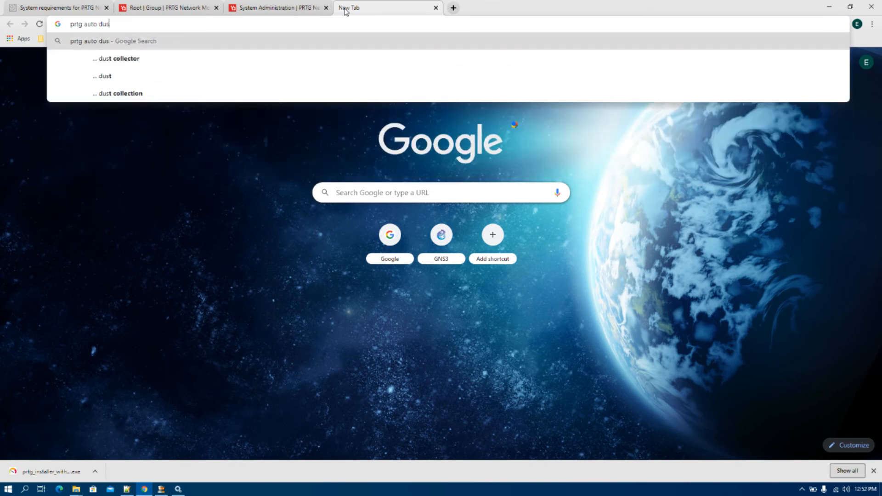
{"action": "key", "text": "BackSpace"}
{"action": "key", "text": "BackSpace"}
{"action": "type", "text": "iscovery"}
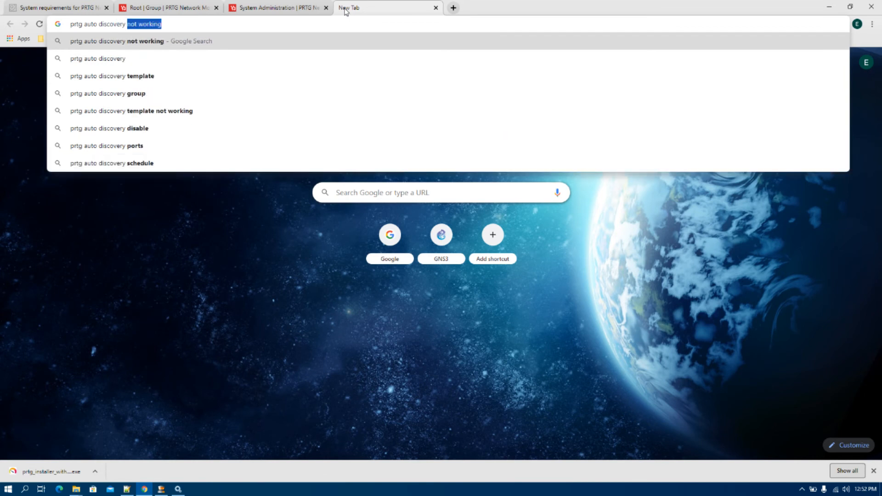
{"action": "left_click", "coordinate": [165, 128]}
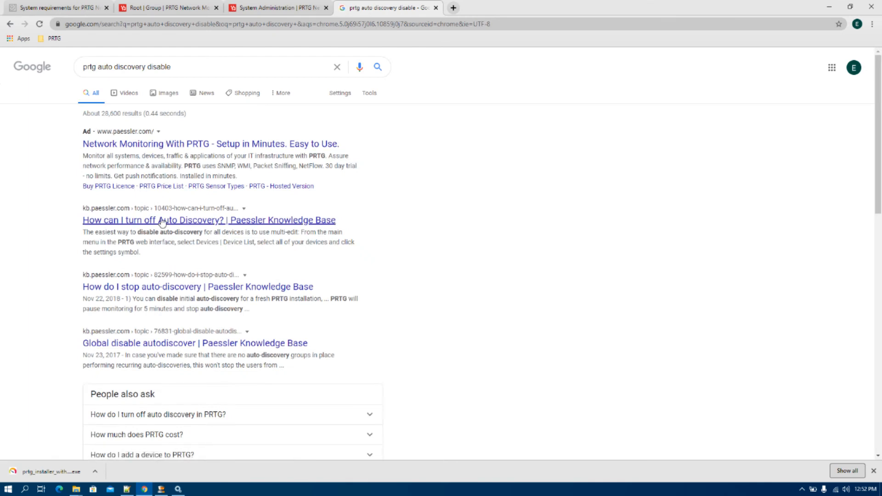
- Open the Paessler KB answer on turning off Auto Discovery and highlight the /NoInitialAutoDisco=1 parameter
{"action": "left_click", "coordinate": [162, 222]}
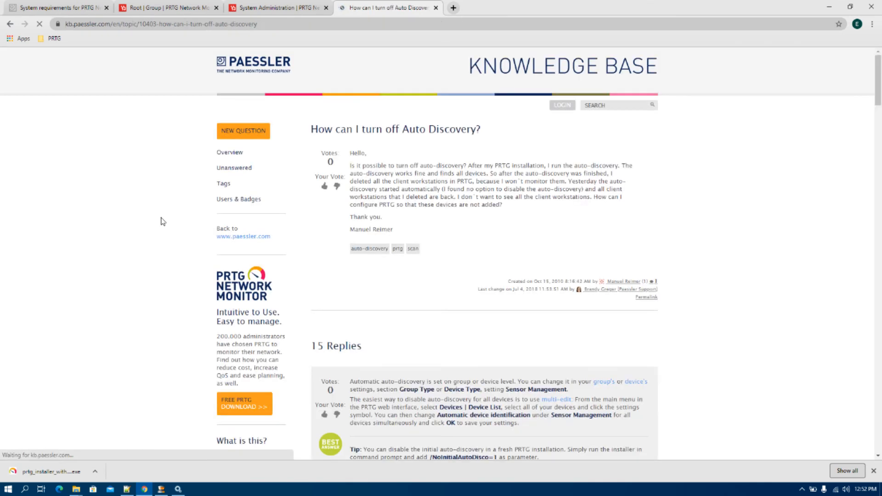
{"action": "scroll", "coordinate": [480, 294], "scroll_direction": "down", "scroll_amount": 3}
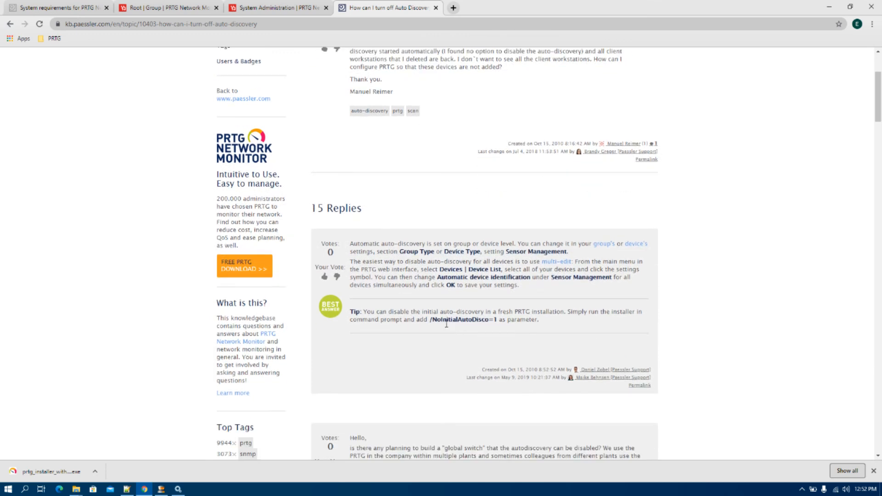
{"action": "left_click_drag", "start_coordinate": [431, 320], "coordinate": [497, 322]}
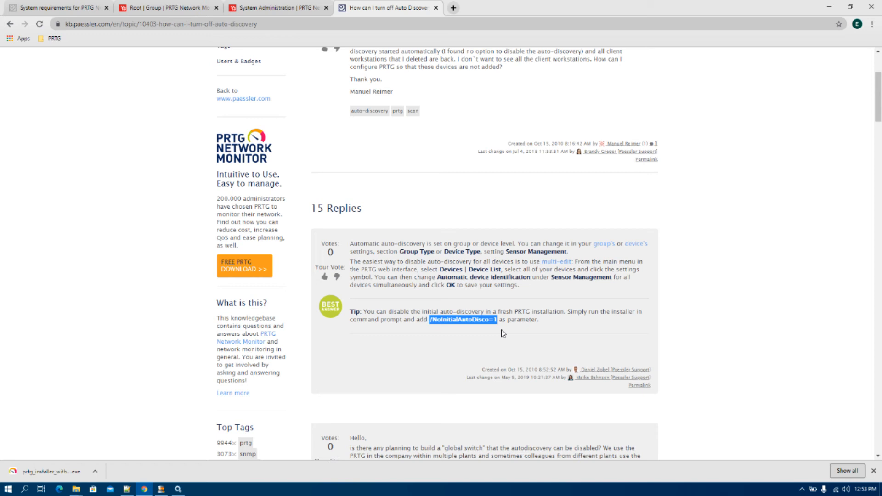
- Scroll the 'How can I turn off Auto Discovery' thread and highlight the /NoInitialAutoDiscovery=1 parameter
{"action": "scroll", "coordinate": [501, 330], "scroll_direction": "down", "scroll_amount": 6}
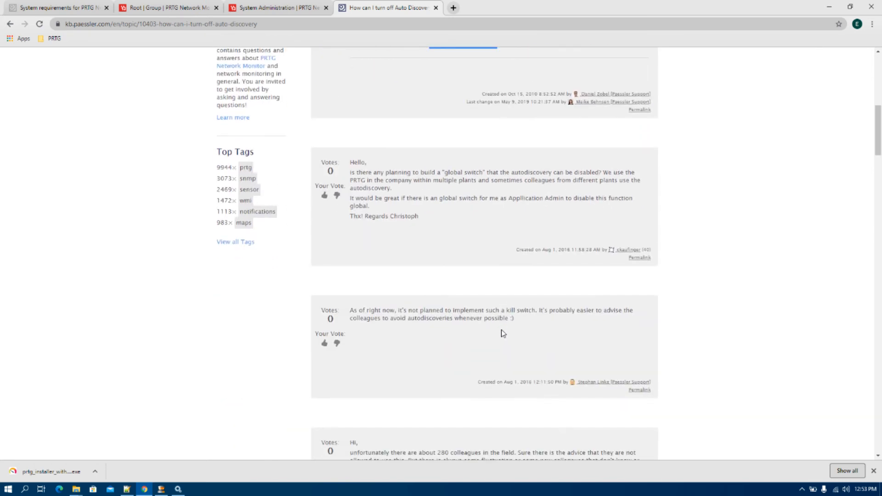
{"action": "scroll", "coordinate": [500, 329], "scroll_direction": "up", "scroll_amount": 5}
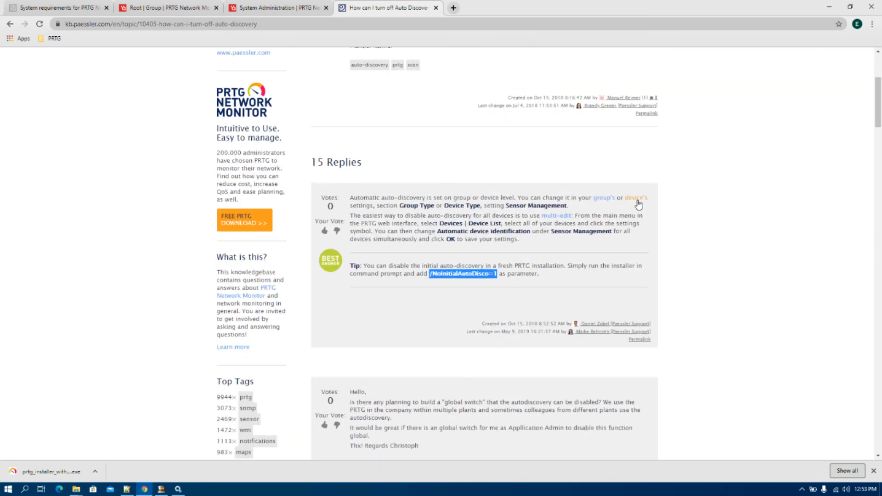
{"action": "scroll", "coordinate": [540, 308], "scroll_direction": "down", "scroll_amount": 9}
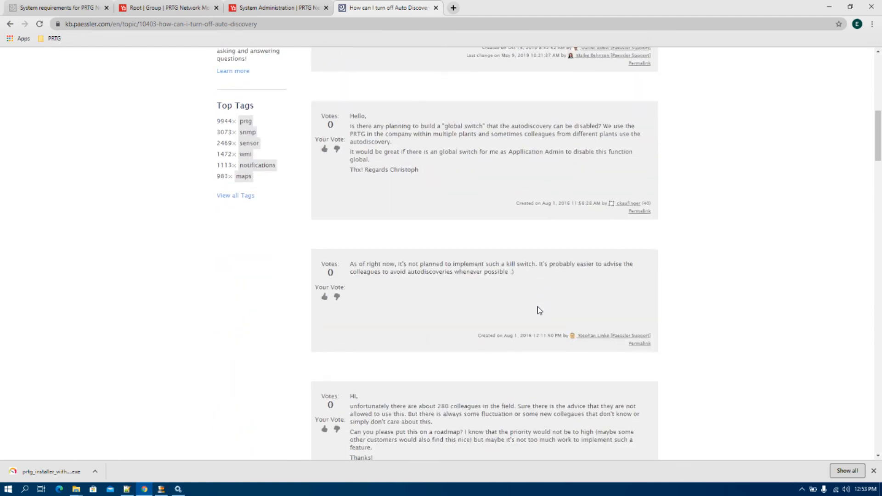
{"action": "scroll", "coordinate": [539, 310], "scroll_direction": "down", "scroll_amount": 9}
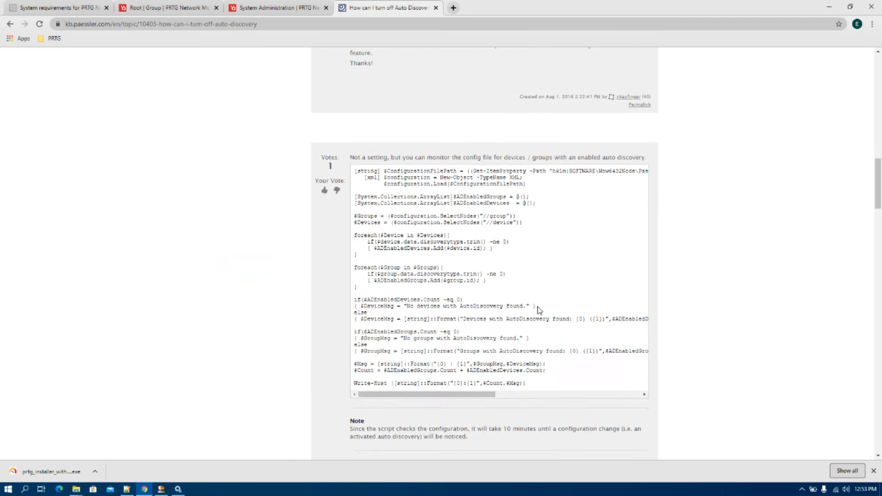
{"action": "scroll", "coordinate": [539, 310], "scroll_direction": "down", "scroll_amount": 9}
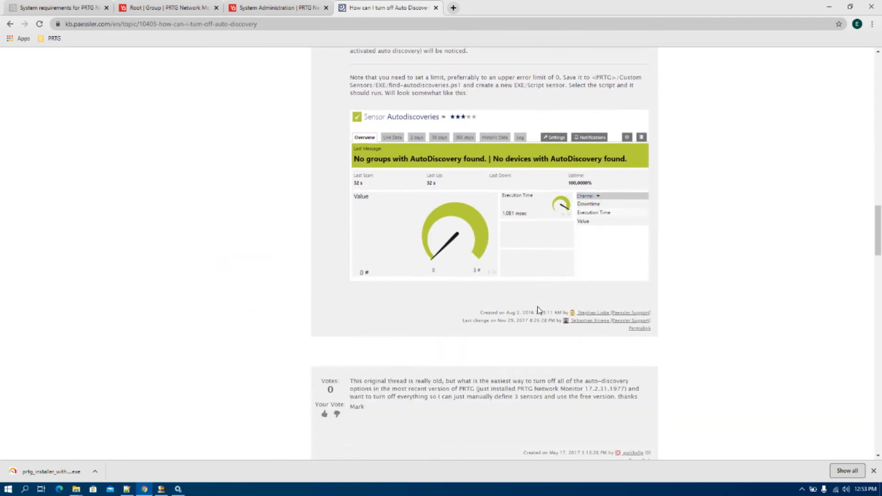
{"action": "left_click_drag", "start_coordinate": [424, 396], "coordinate": [355, 398]}
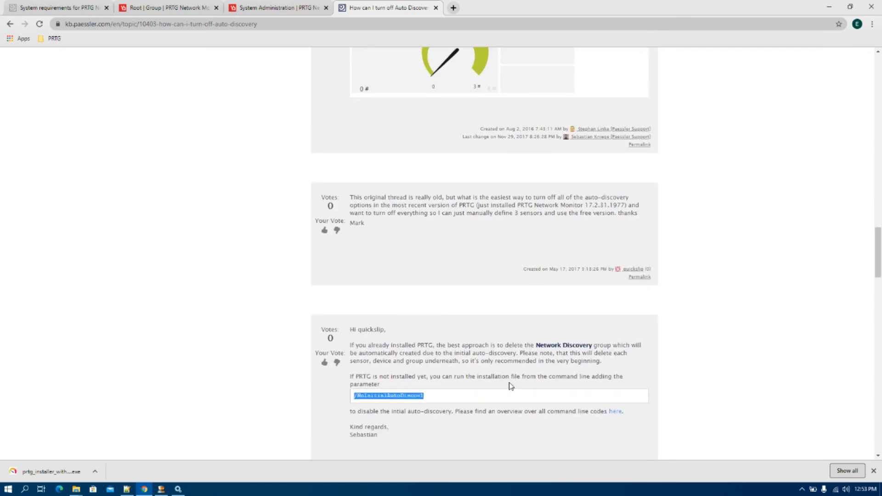
{"action": "scroll", "coordinate": [511, 385], "scroll_direction": "down", "scroll_amount": 1}
{"action": "scroll", "coordinate": [511, 386], "scroll_direction": "down", "scroll_amount": 7}
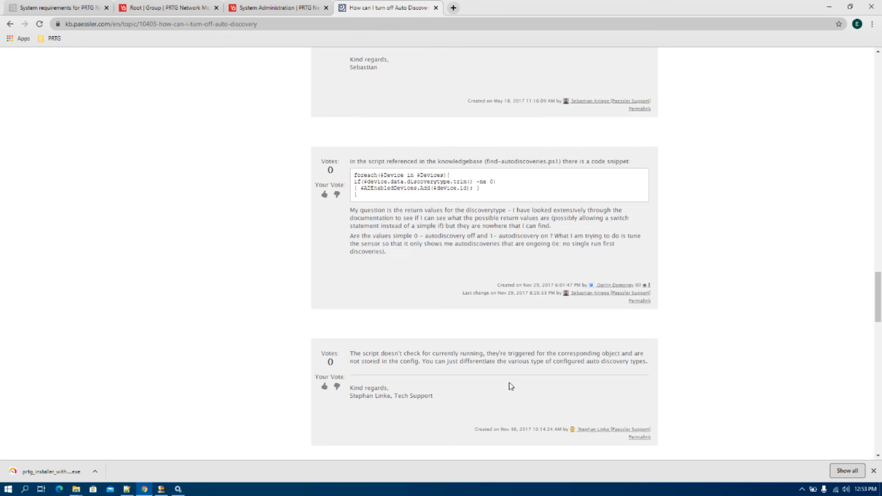
- Close the KB tab and reconnect to the PRTG server past the certificate warning
{"action": "left_click", "coordinate": [436, 8]}
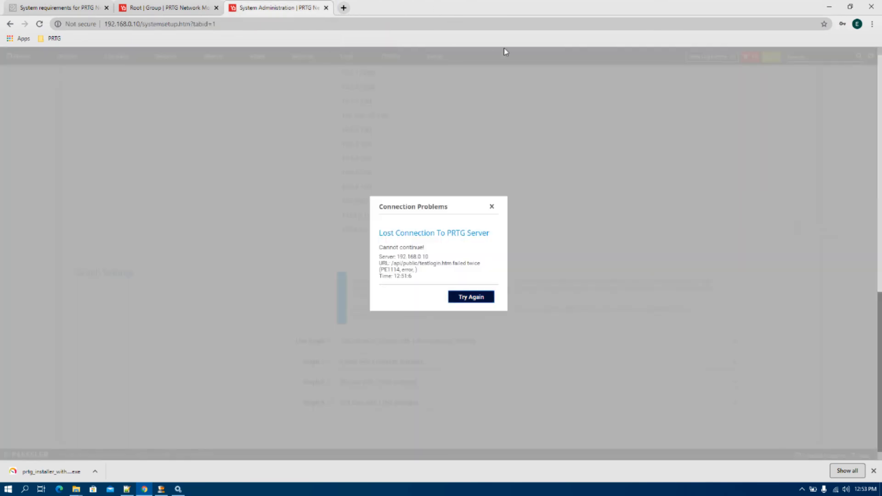
{"action": "left_click", "coordinate": [470, 298]}
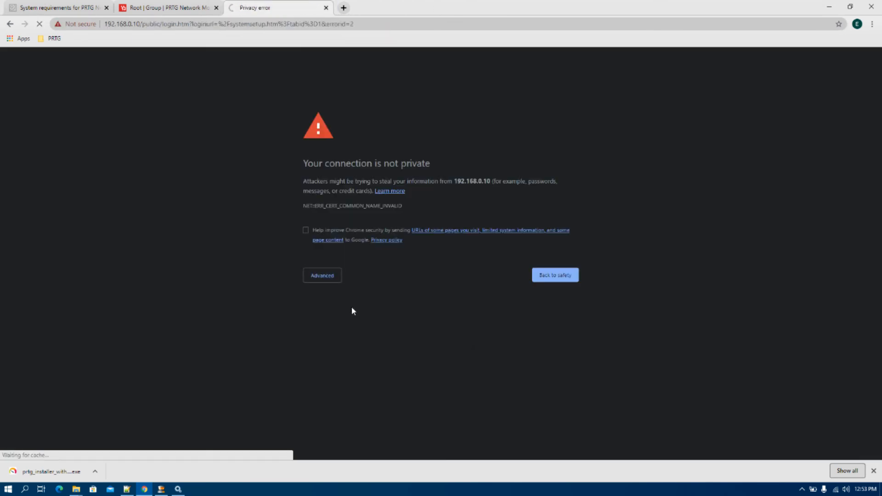
{"action": "left_click", "coordinate": [328, 281]}
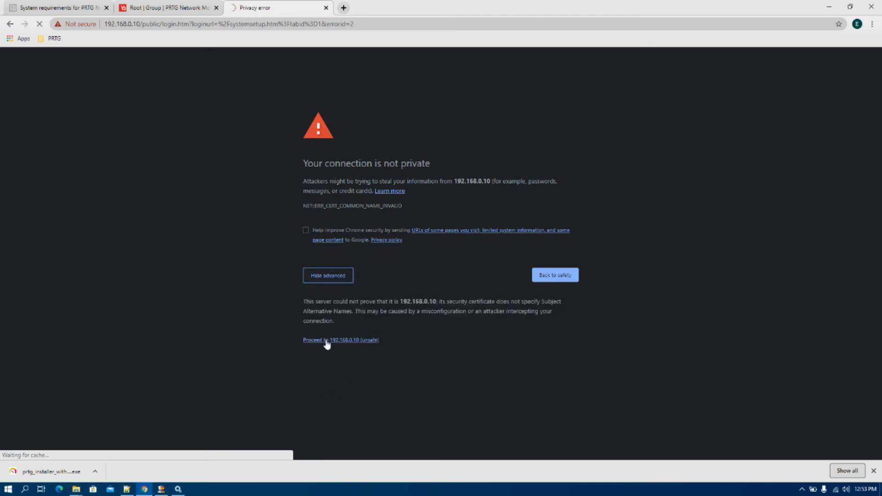
{"action": "left_click", "coordinate": [330, 342]}
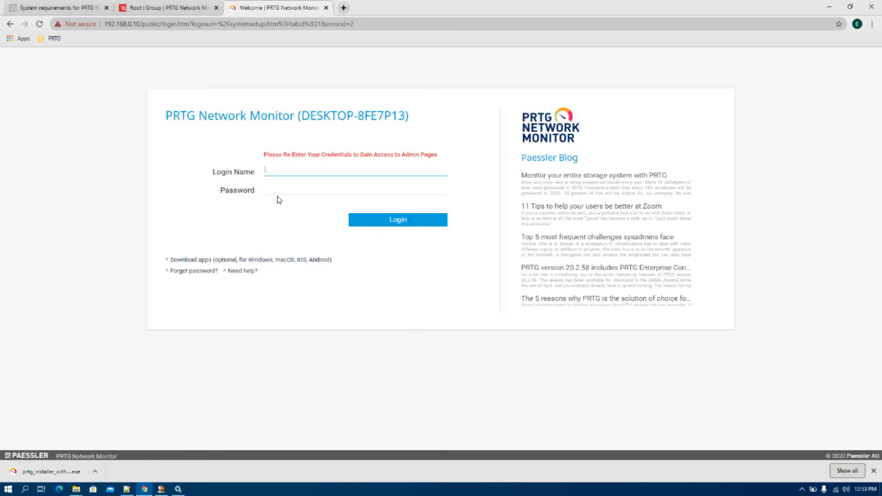
- Sign in to PRTG with the administrator login name and password
{"action": "key", "text": "Tab"}
{"action": "key", "text": "Return"}
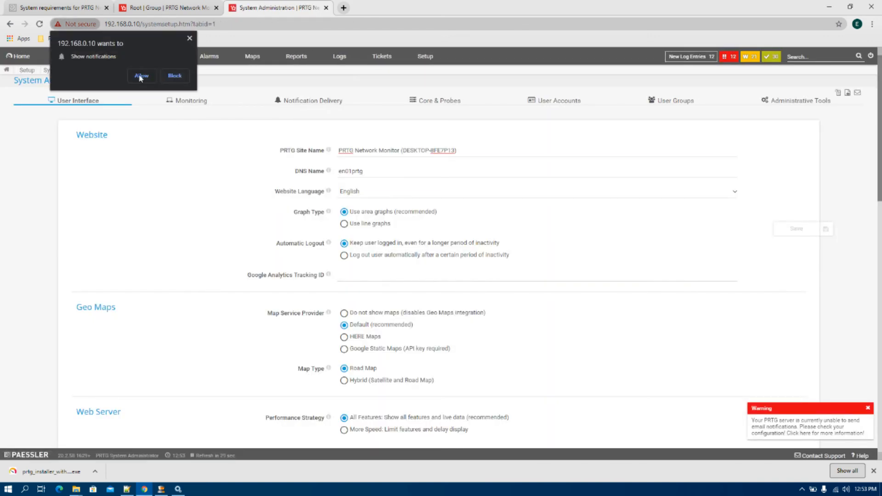
- Allow PRTG server notifications, review the Web Server settings, and open the Monitoring tab
{"action": "left_click", "coordinate": [139, 76]}
{"action": "scroll", "coordinate": [391, 178], "scroll_direction": "down", "scroll_amount": 15}
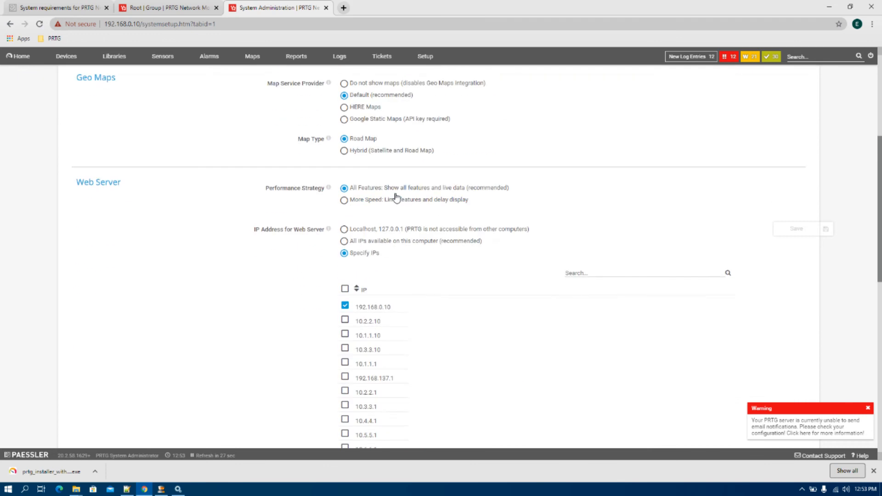
{"action": "scroll", "coordinate": [422, 267], "scroll_direction": "up", "scroll_amount": 7}
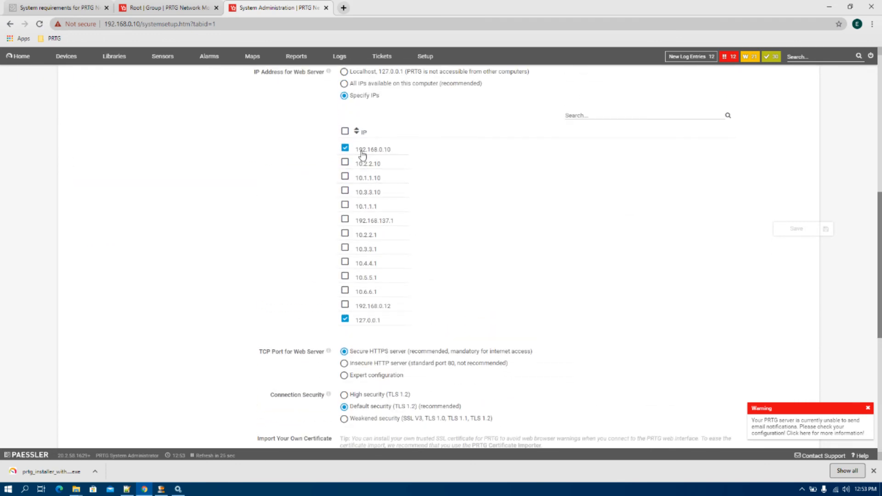
{"action": "scroll", "coordinate": [416, 177], "scroll_direction": "up", "scroll_amount": 1}
{"action": "scroll", "coordinate": [406, 151], "scroll_direction": "up", "scroll_amount": 1}
{"action": "scroll", "coordinate": [403, 173], "scroll_direction": "down", "scroll_amount": 4}
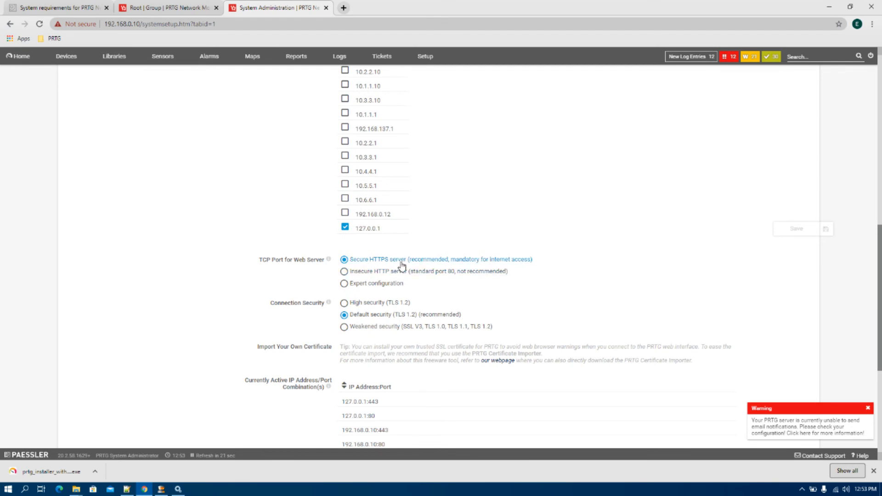
{"action": "scroll", "coordinate": [371, 338], "scroll_direction": "down", "scroll_amount": 3}
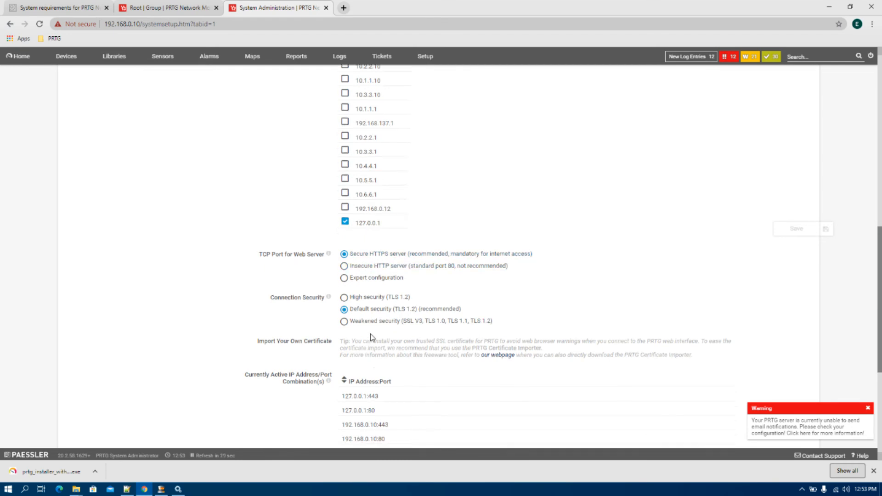
{"action": "scroll", "coordinate": [370, 327], "scroll_direction": "up", "scroll_amount": 1}
{"action": "scroll", "coordinate": [370, 328], "scroll_direction": "up", "scroll_amount": 3}
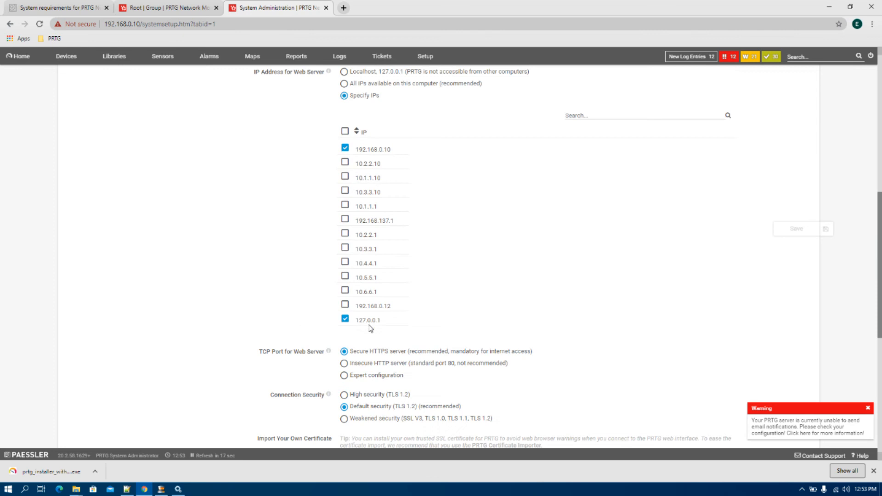
{"action": "scroll", "coordinate": [494, 291], "scroll_direction": "down", "scroll_amount": 6}
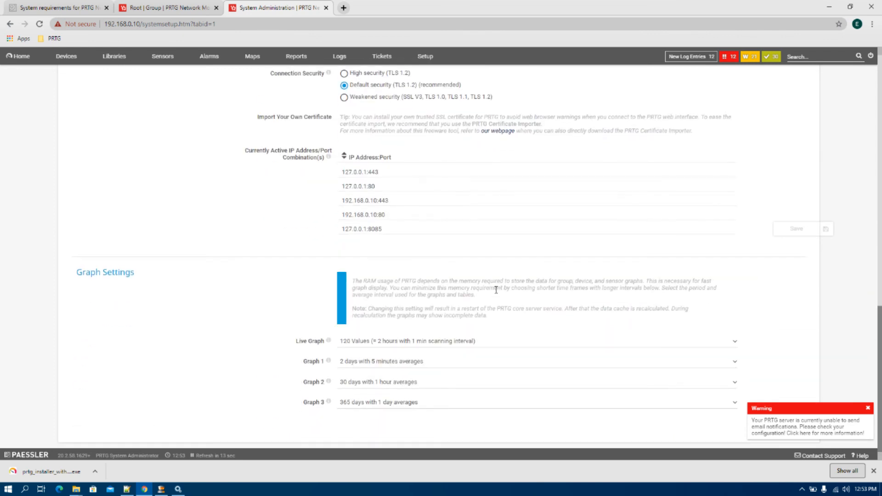
{"action": "scroll", "coordinate": [496, 289], "scroll_direction": "up", "scroll_amount": 12}
{"action": "left_click", "coordinate": [186, 102]}
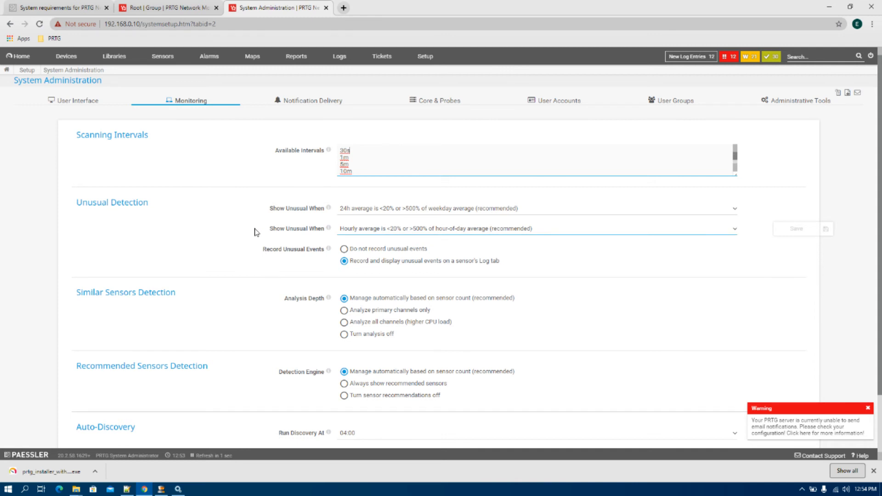
- Review Notification Delivery, cancel an SMTP test without sending, then switch to Core & Probes
{"action": "scroll", "coordinate": [255, 231], "scroll_direction": "down", "scroll_amount": 2}
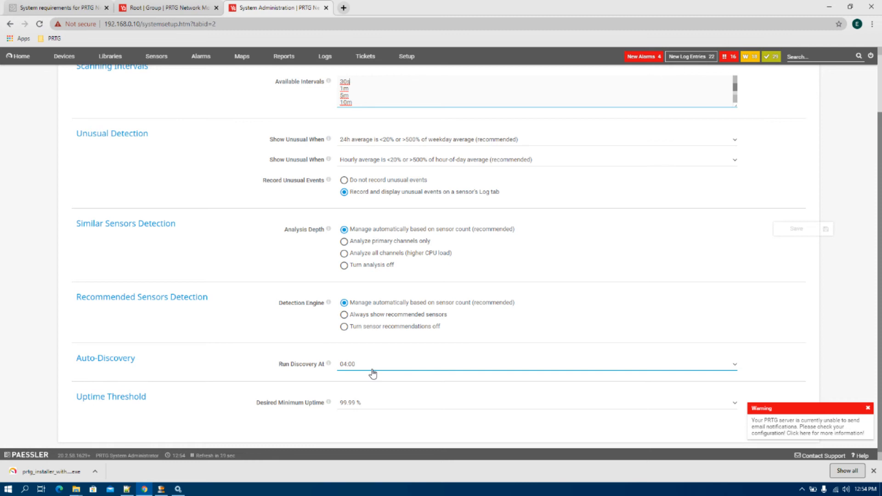
{"action": "scroll", "coordinate": [372, 374], "scroll_direction": "up", "scroll_amount": 2}
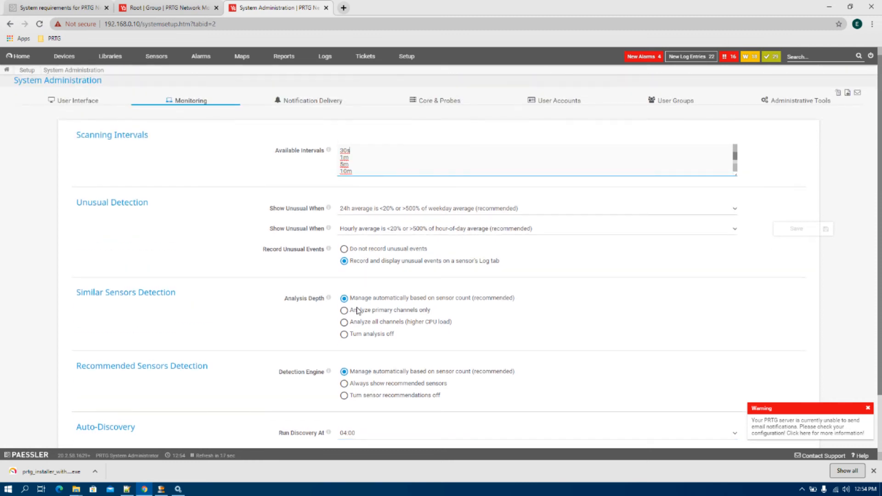
{"action": "left_click", "coordinate": [333, 102]}
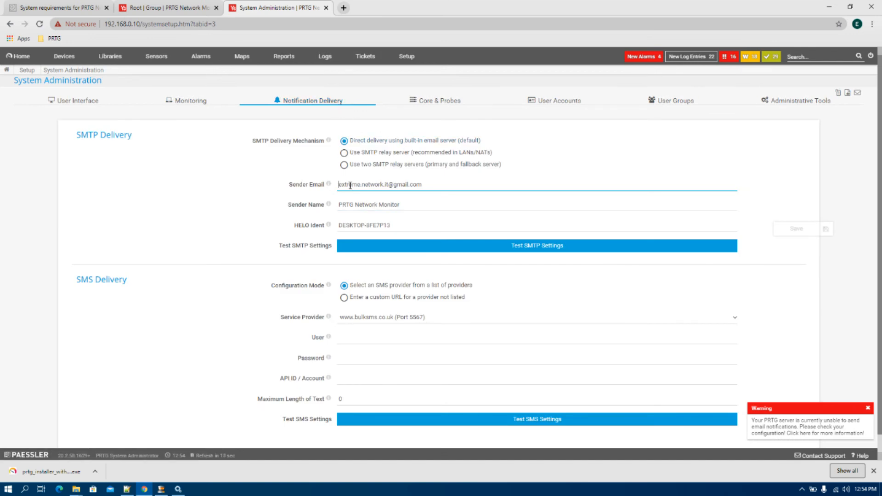
{"action": "left_click", "coordinate": [523, 245]}
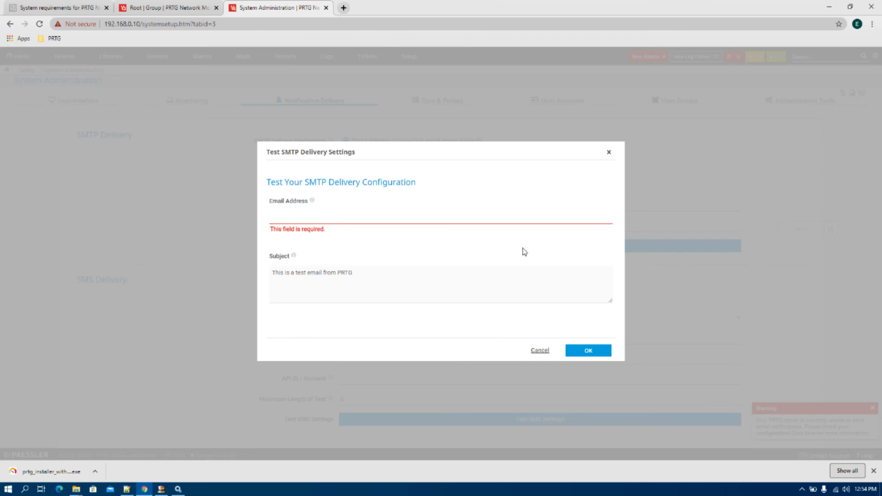
{"action": "left_click", "coordinate": [576, 355]}
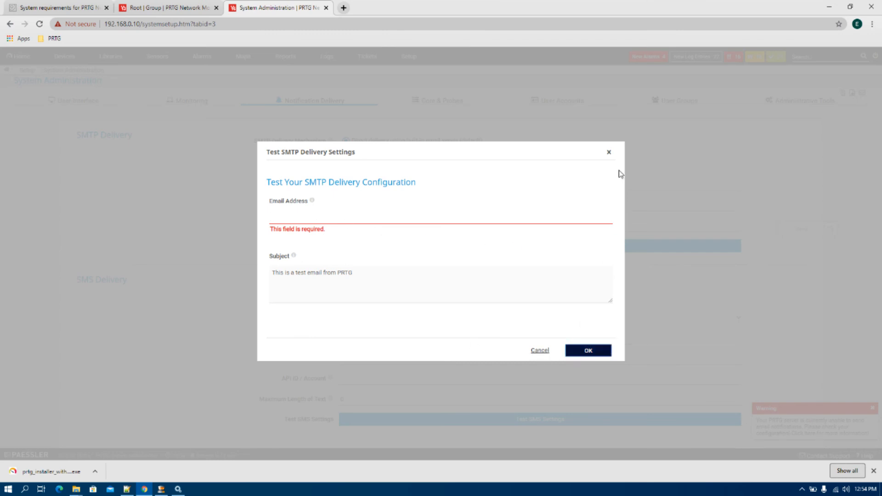
{"action": "left_click", "coordinate": [609, 152]}
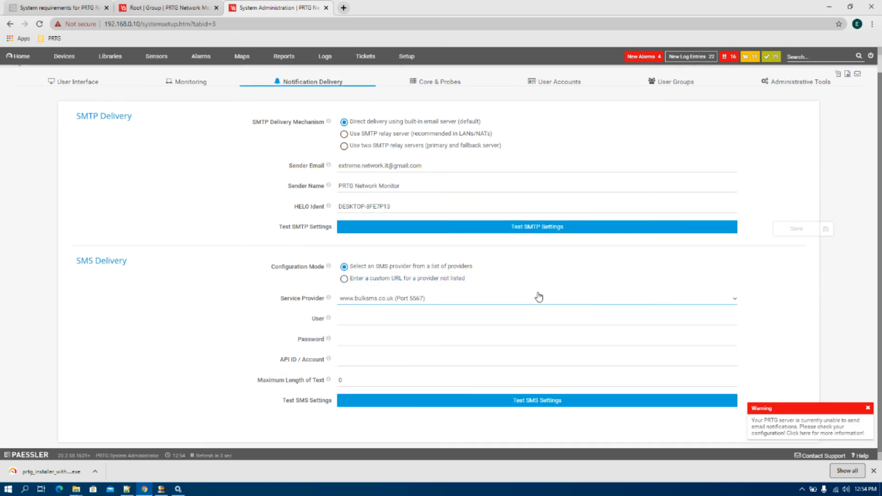
{"action": "left_click", "coordinate": [440, 108]}
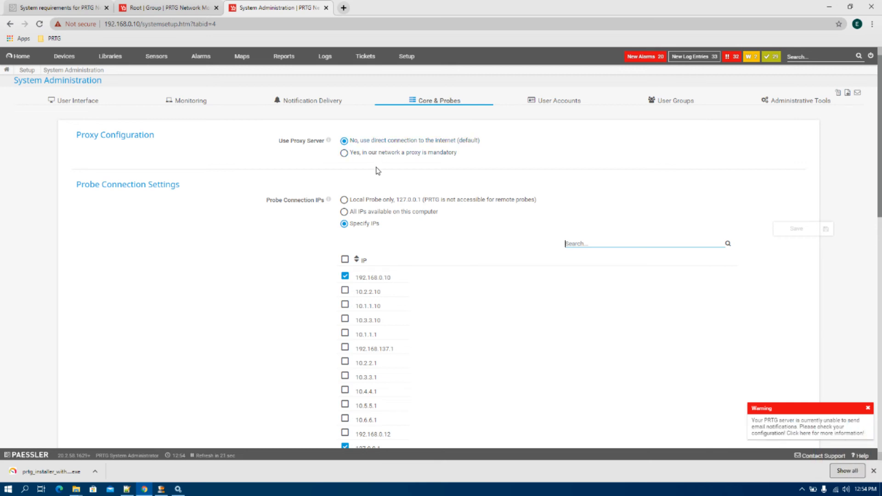
- Keep the direct internet connection with no proxy, and review the Access Keys and Domain Name fields
{"action": "left_click", "coordinate": [344, 153]}
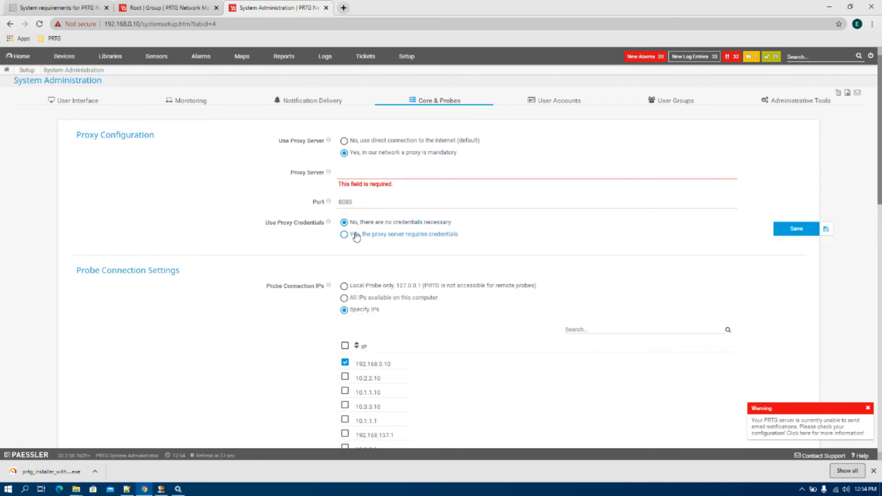
{"action": "left_click", "coordinate": [344, 141]}
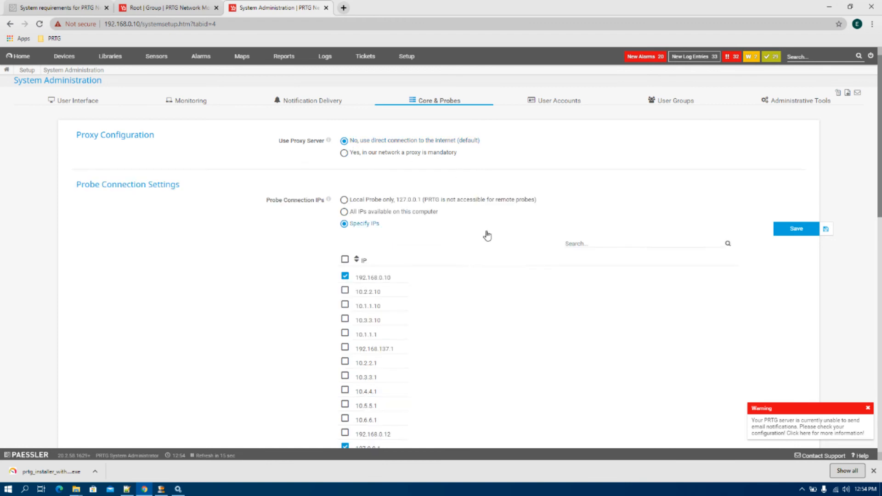
{"action": "scroll", "coordinate": [384, 264], "scroll_direction": "down", "scroll_amount": 5}
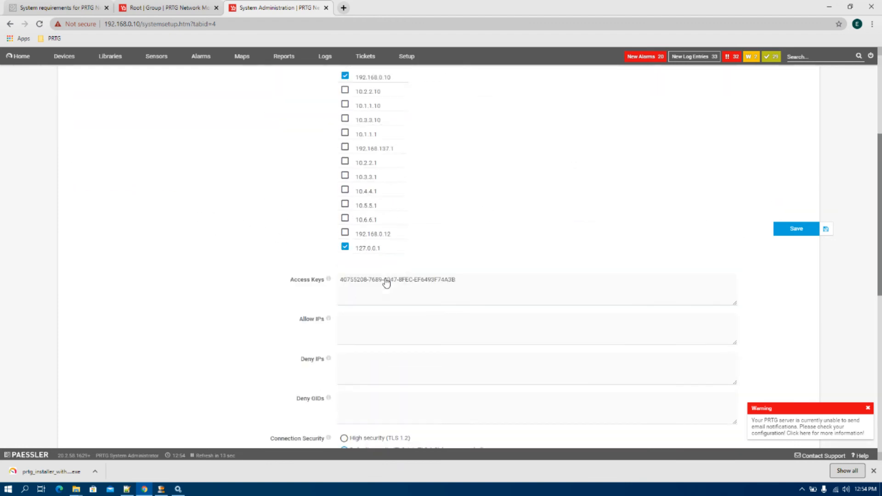
{"action": "triple_click", "coordinate": [378, 208]}
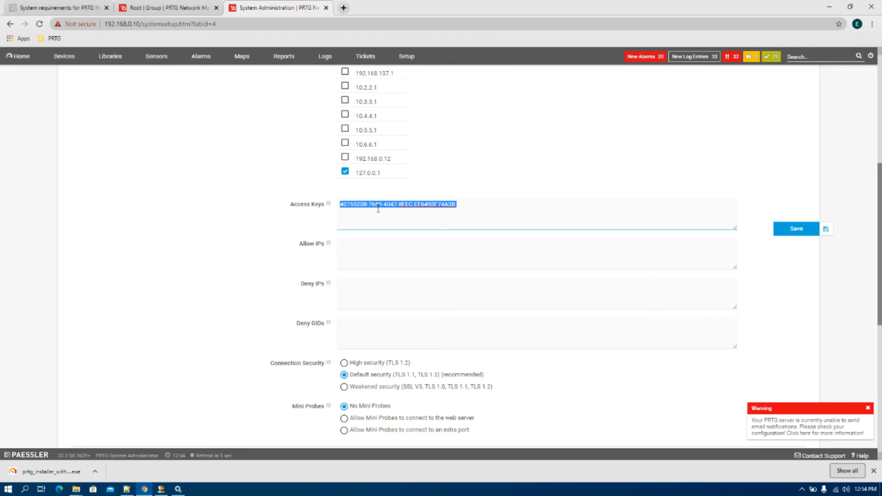
{"action": "scroll", "coordinate": [378, 209], "scroll_direction": "down", "scroll_amount": 5}
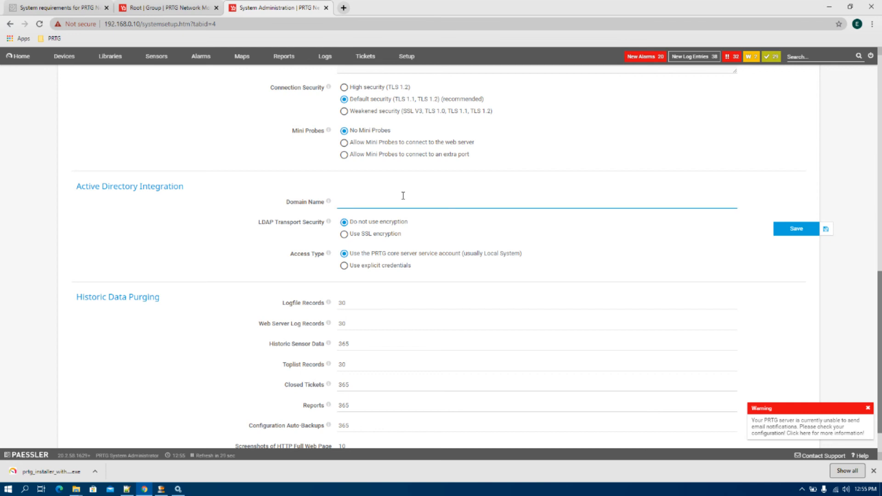
{"action": "left_click", "coordinate": [378, 199]}
{"action": "scroll", "coordinate": [471, 263], "scroll_direction": "down", "scroll_amount": 1}
{"action": "scroll", "coordinate": [460, 322], "scroll_direction": "up", "scroll_amount": 15}
- Browse User Accounts and User Groups, then create a configuration snapshot under Administrative Tools
{"action": "left_click", "coordinate": [556, 101]}
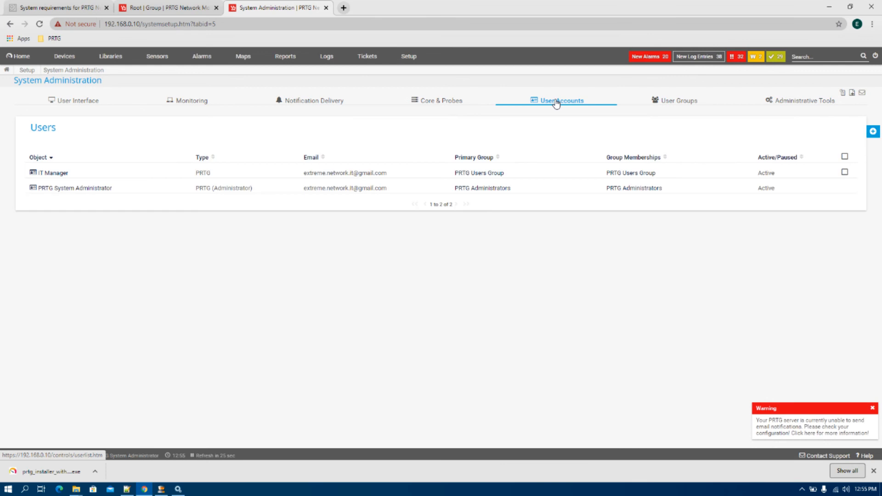
{"action": "left_click", "coordinate": [669, 101]}
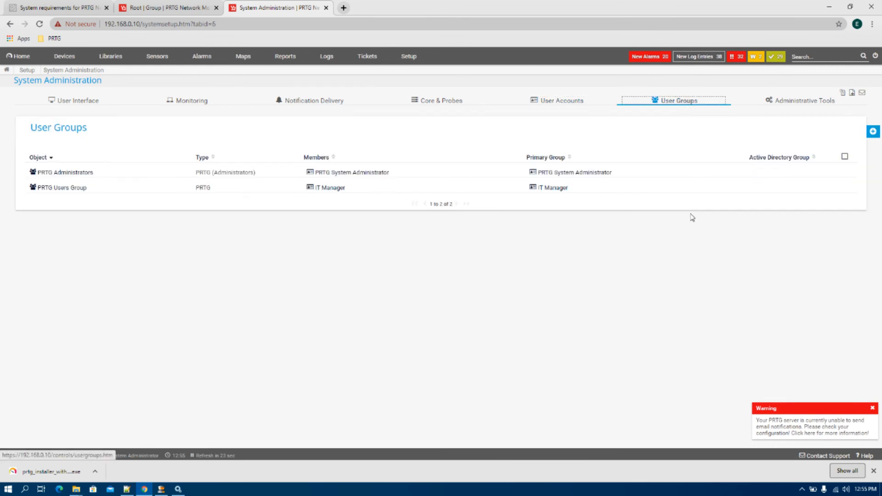
{"action": "left_click", "coordinate": [789, 100]}
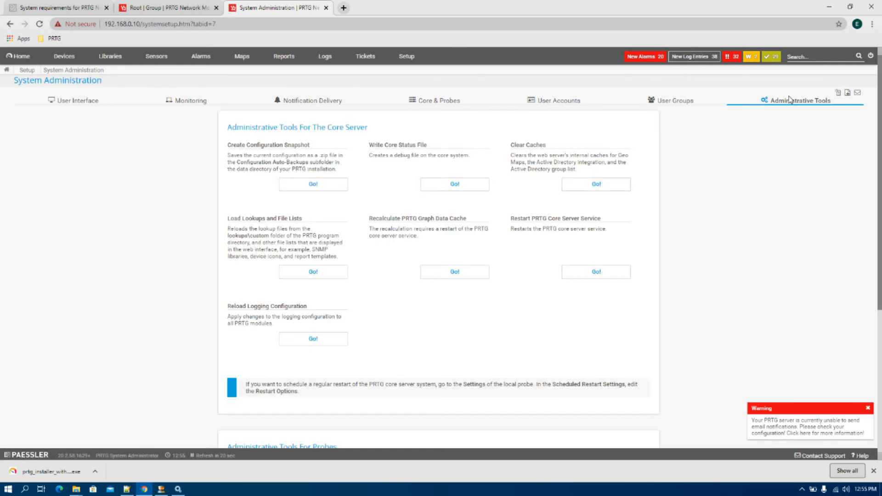
{"action": "left_click", "coordinate": [307, 189]}
- Return to the Setup overview page
{"action": "mouse_move", "coordinate": [76, 490]}
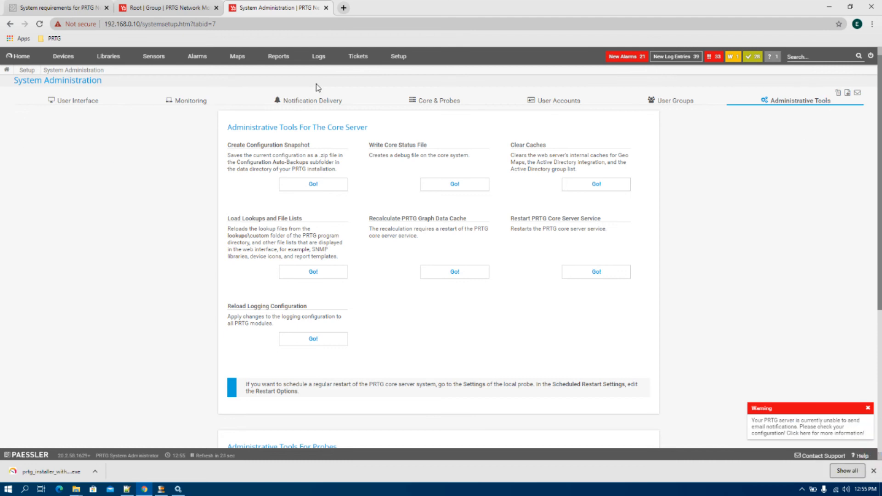
{"action": "left_click", "coordinate": [395, 56]}
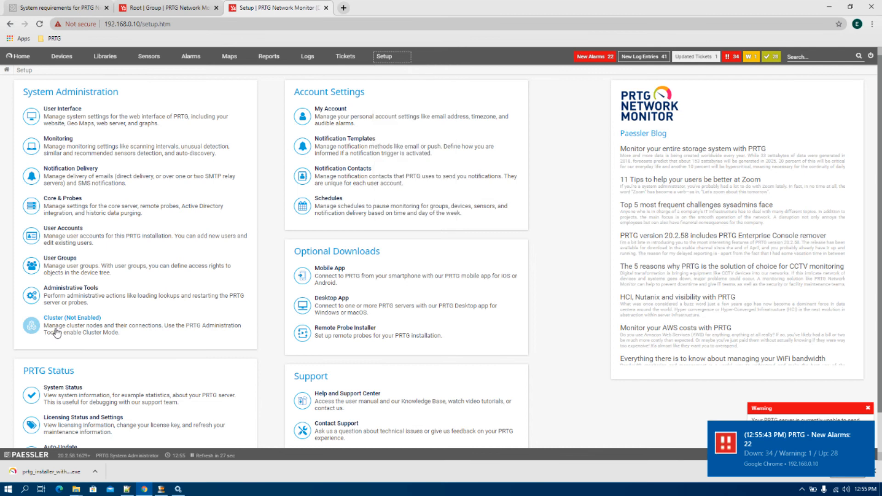
{"action": "scroll", "coordinate": [57, 335], "scroll_direction": "down", "scroll_amount": 1}
- On System Status, highlight version 20.2.58.1629 x64 and the trial licence details, then return to Setup
{"action": "left_click", "coordinate": [62, 351]}
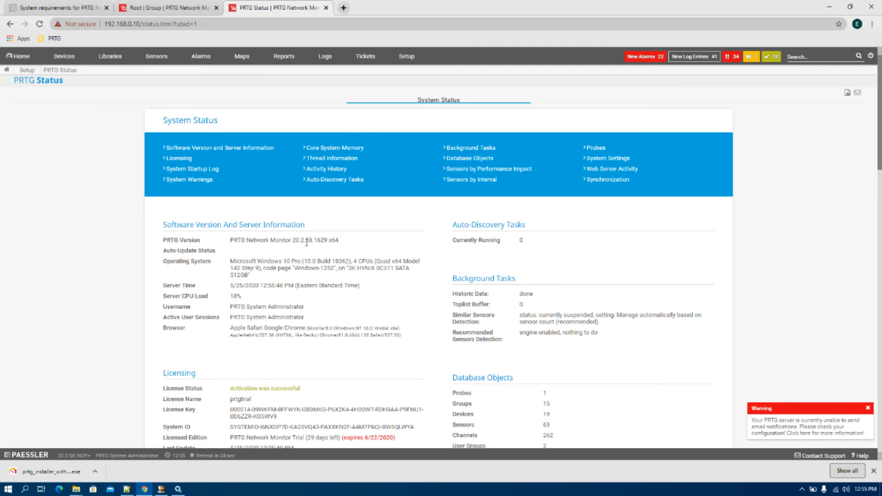
{"action": "left_click_drag", "start_coordinate": [292, 240], "coordinate": [343, 242]}
{"action": "scroll", "coordinate": [345, 301], "scroll_direction": "down", "scroll_amount": 3}
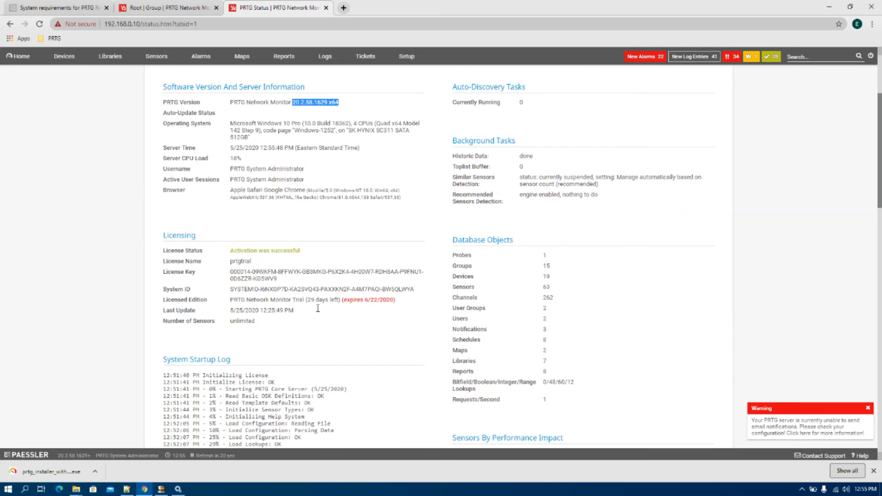
{"action": "triple_click", "coordinate": [366, 301]}
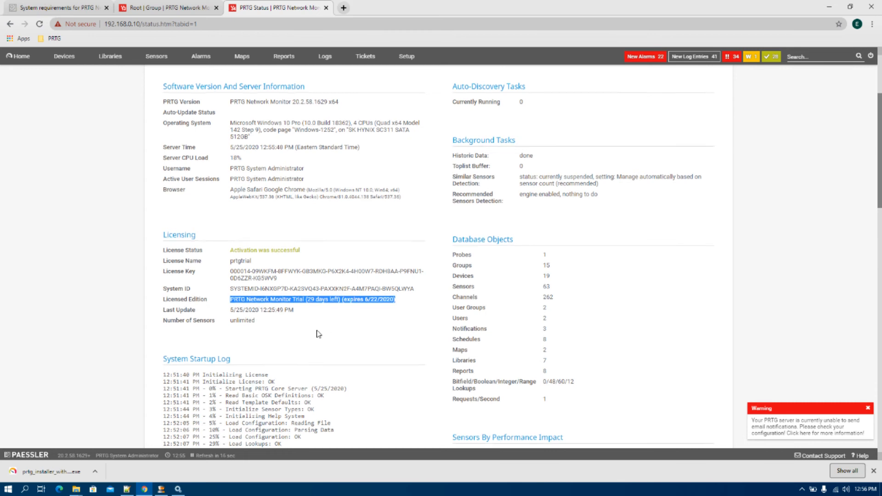
{"action": "scroll", "coordinate": [315, 330], "scroll_direction": "down", "scroll_amount": 2}
{"action": "left_click_drag", "start_coordinate": [167, 230], "coordinate": [260, 231]}
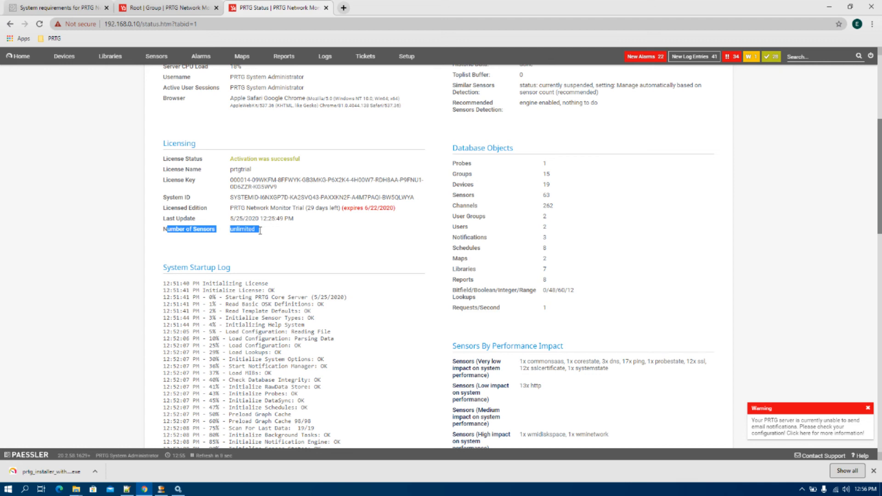
{"action": "scroll", "coordinate": [260, 230], "scroll_direction": "down", "scroll_amount": 15}
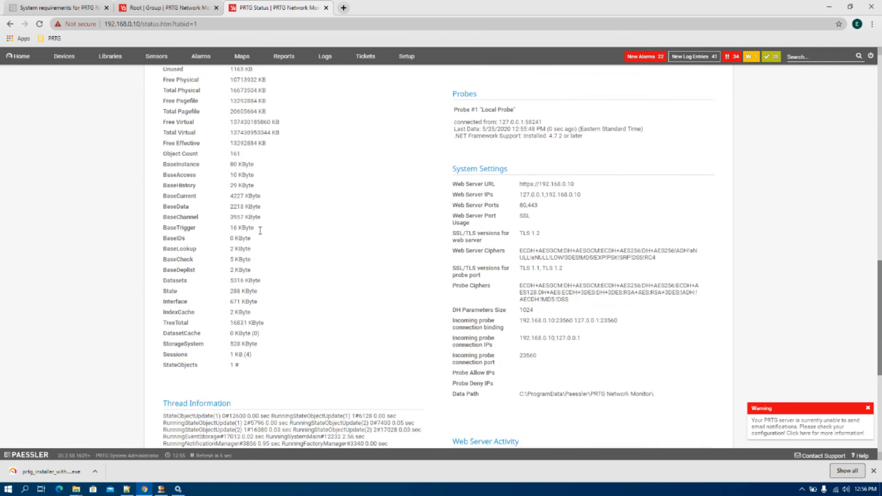
{"action": "scroll", "coordinate": [260, 234], "scroll_direction": "up", "scroll_amount": 15}
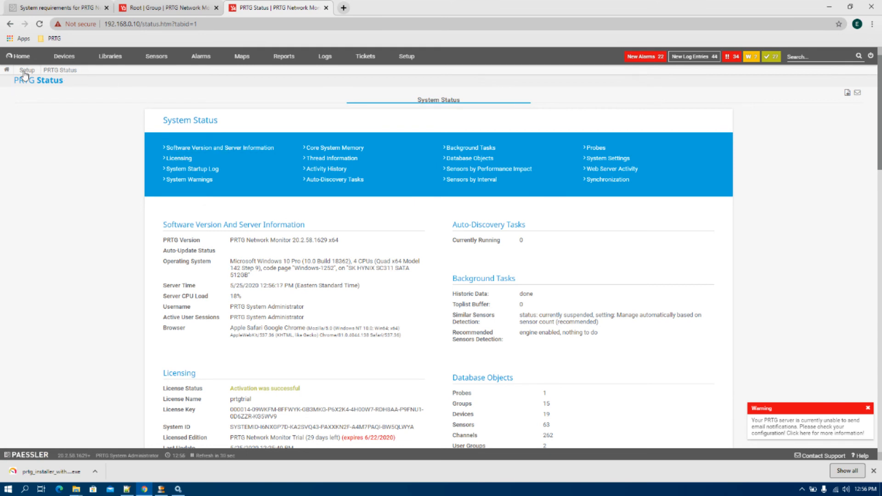
{"action": "left_click", "coordinate": [25, 71]}
{"action": "scroll", "coordinate": [197, 250], "scroll_direction": "down", "scroll_amount": 1}
- Review the trial licence under Licensing Status, start a licence-key change, then return to Setup
{"action": "left_click", "coordinate": [89, 378]}
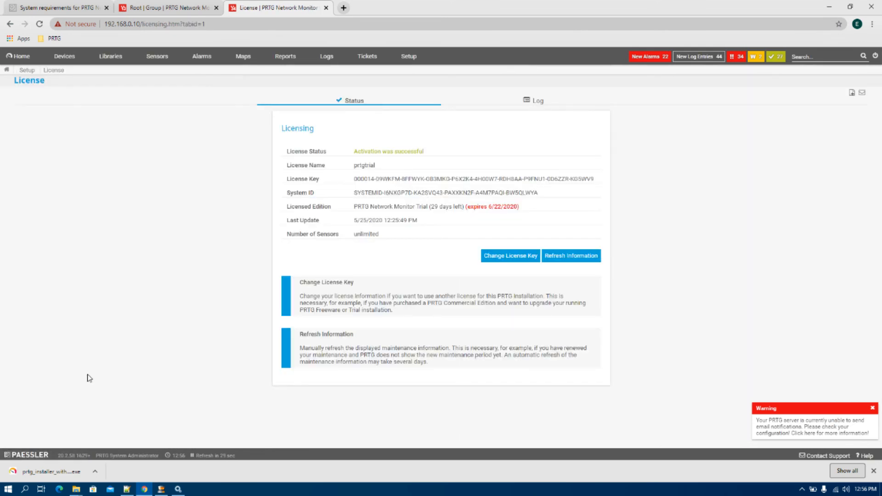
{"action": "left_click", "coordinate": [511, 257]}
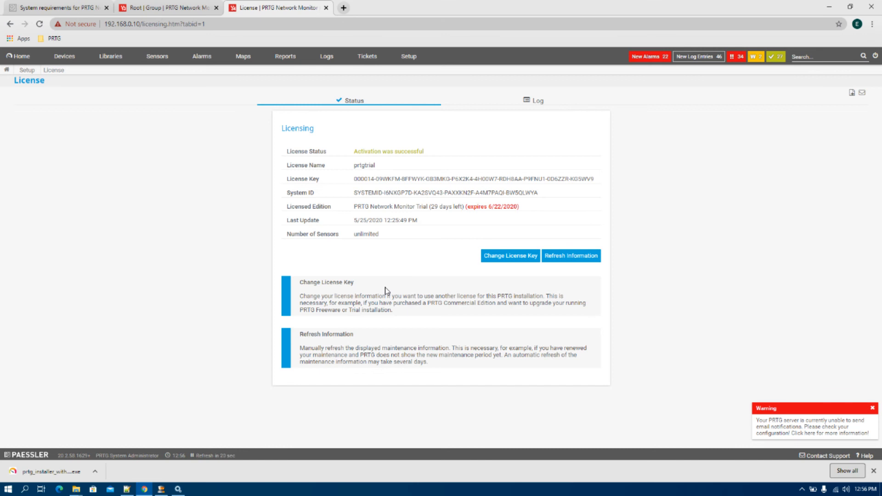
{"action": "left_click", "coordinate": [399, 58]}
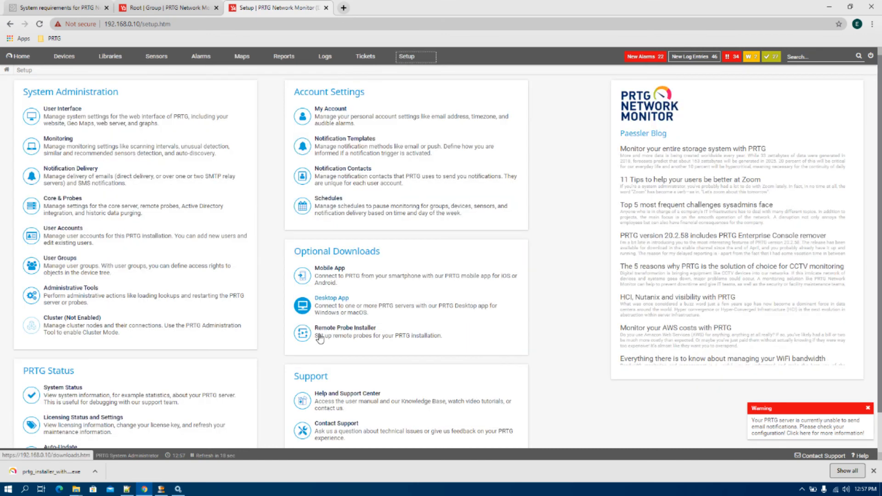
- Open Auto-Update Status and start checking for and downloading the latest update
{"action": "scroll", "coordinate": [83, 416], "scroll_direction": "down", "scroll_amount": 1}
{"action": "left_click", "coordinate": [76, 411]}
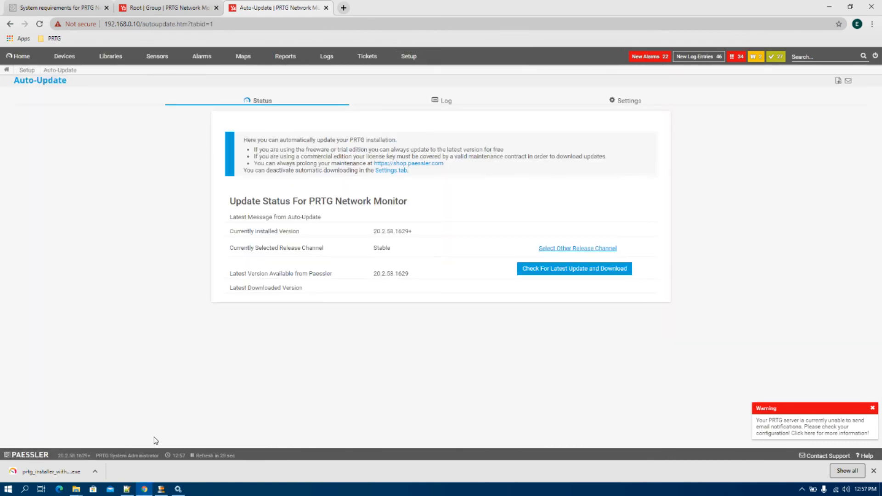
{"action": "left_click", "coordinate": [523, 271]}
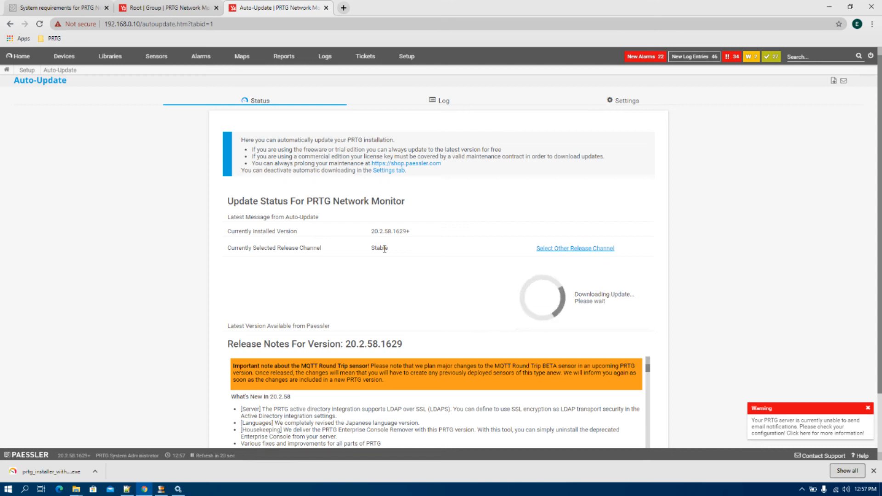
{"action": "scroll", "coordinate": [305, 255], "scroll_direction": "down", "scroll_amount": 2}
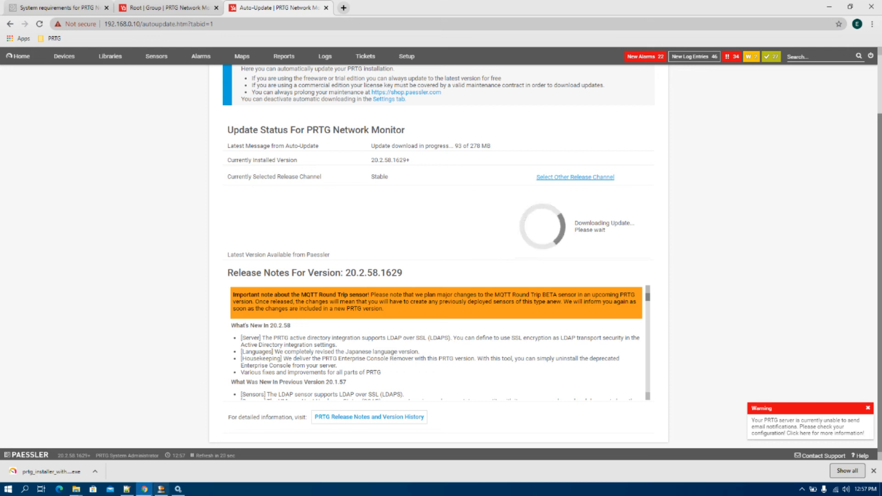
- Highlight installed version 20.2.58.1629+ and dismiss the e-mail notification warning
{"action": "left_click", "coordinate": [162, 490]}
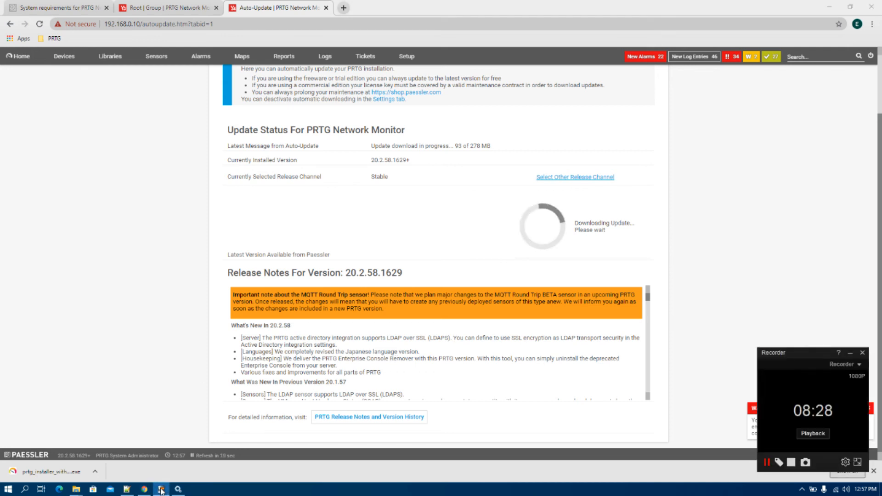
{"action": "left_click", "coordinate": [851, 353]}
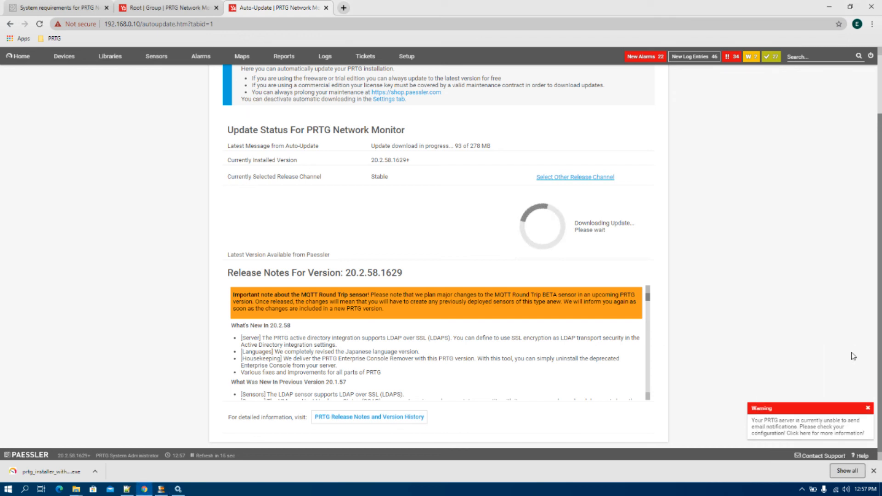
{"action": "scroll", "coordinate": [765, 340], "scroll_direction": "up", "scroll_amount": 2}
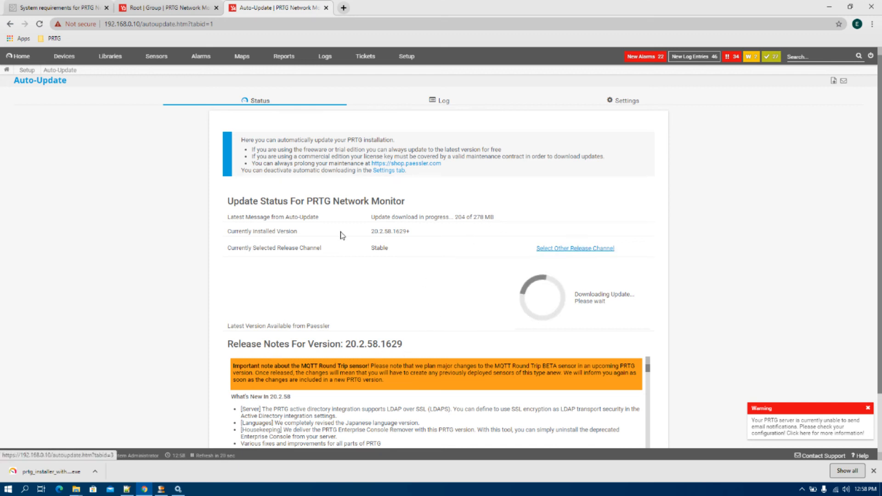
{"action": "triple_click", "coordinate": [390, 231]}
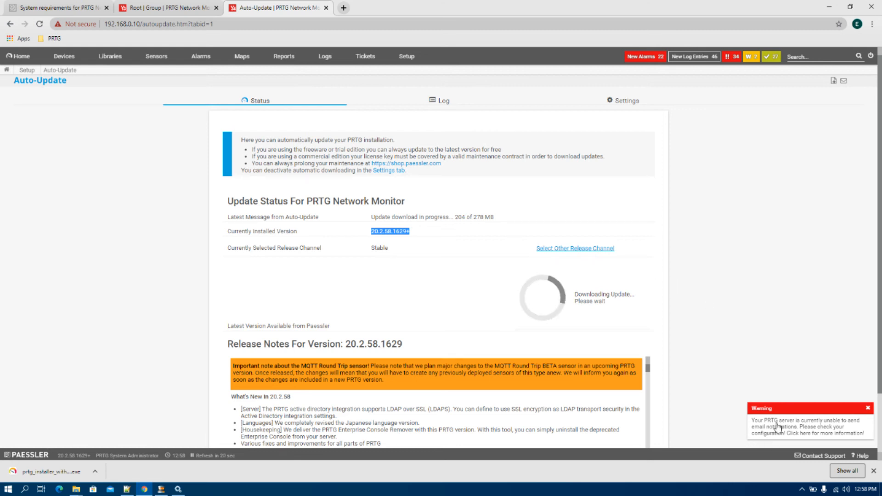
{"action": "left_click", "coordinate": [867, 408]}
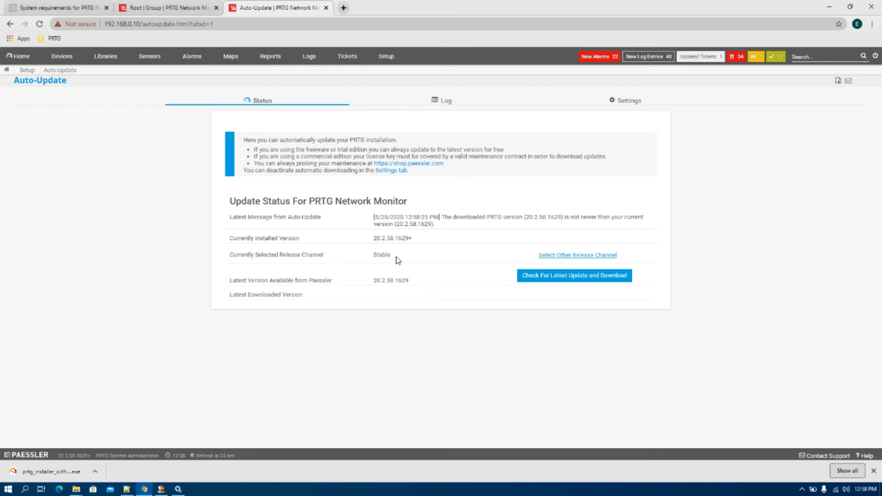
- Review the auto-update Log and Settings on the Stable release channel, then return to Setup
{"action": "left_click", "coordinate": [442, 100]}
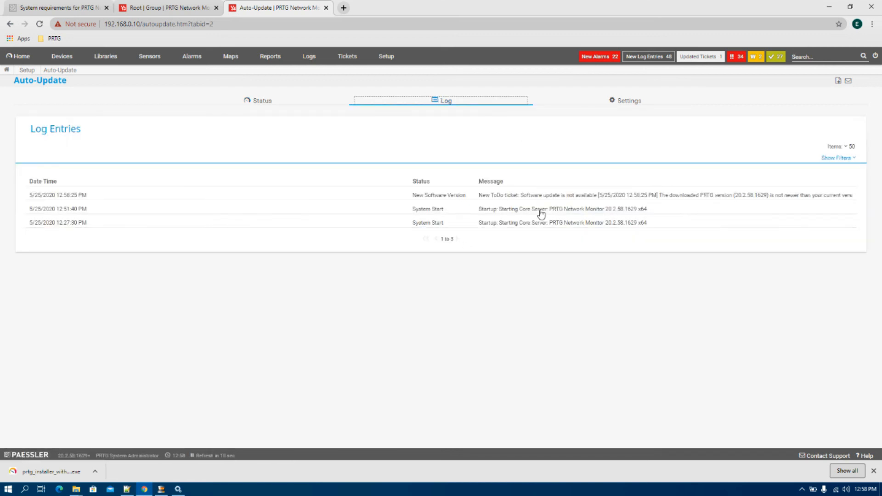
{"action": "left_click", "coordinate": [628, 100]}
{"action": "left_click", "coordinate": [386, 57]}
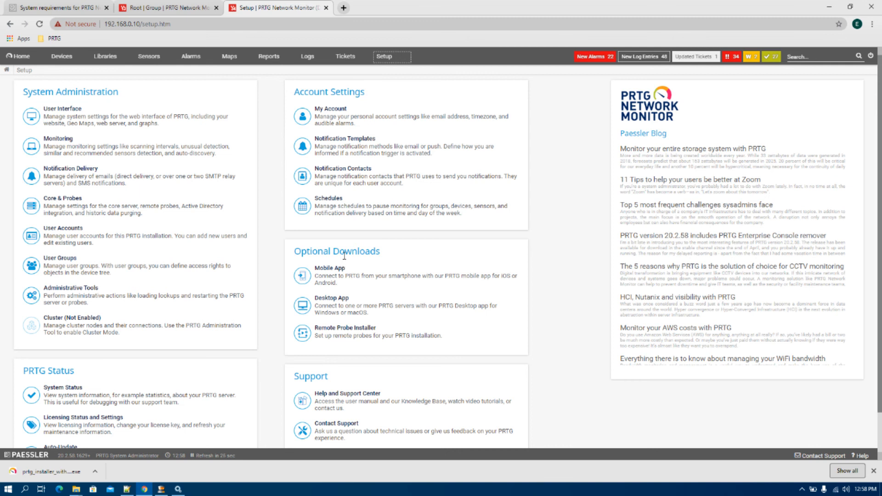
- Download the Remote Probe Installer directly, then return to the Welcome dashboard
{"action": "left_click", "coordinate": [353, 332]}
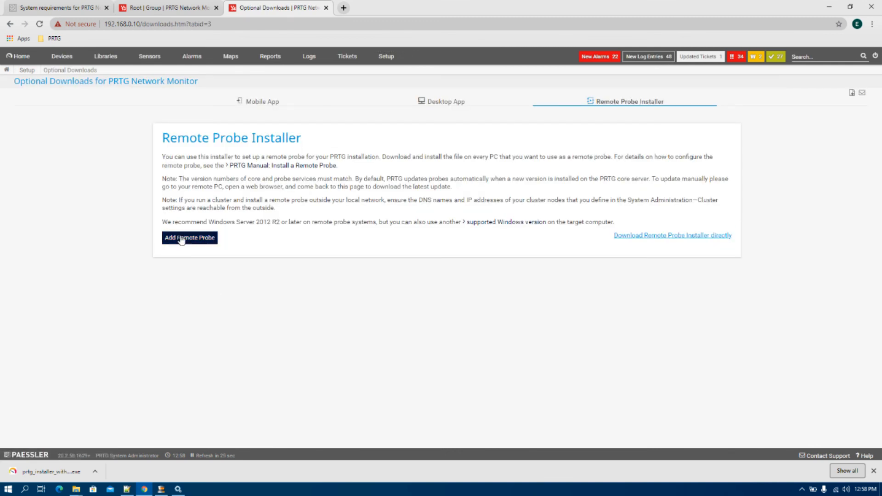
{"action": "left_click", "coordinate": [664, 236]}
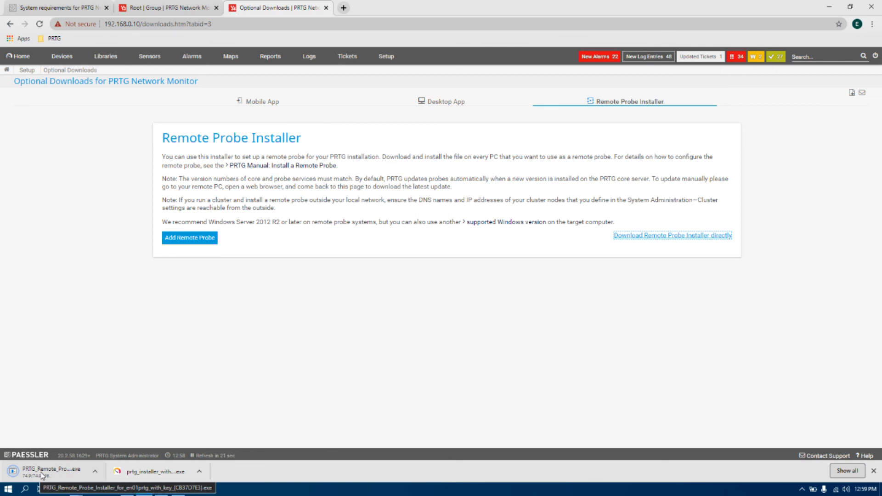
{"action": "left_click", "coordinate": [94, 472]}
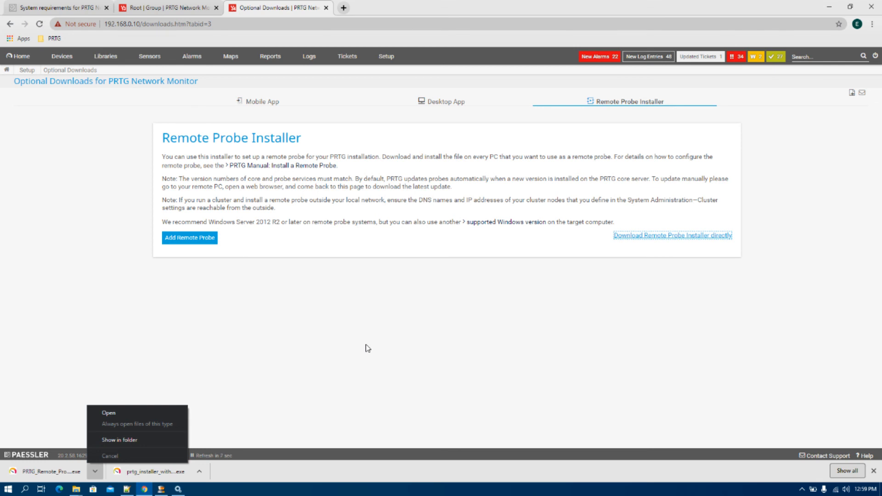
{"action": "left_click", "coordinate": [354, 391]}
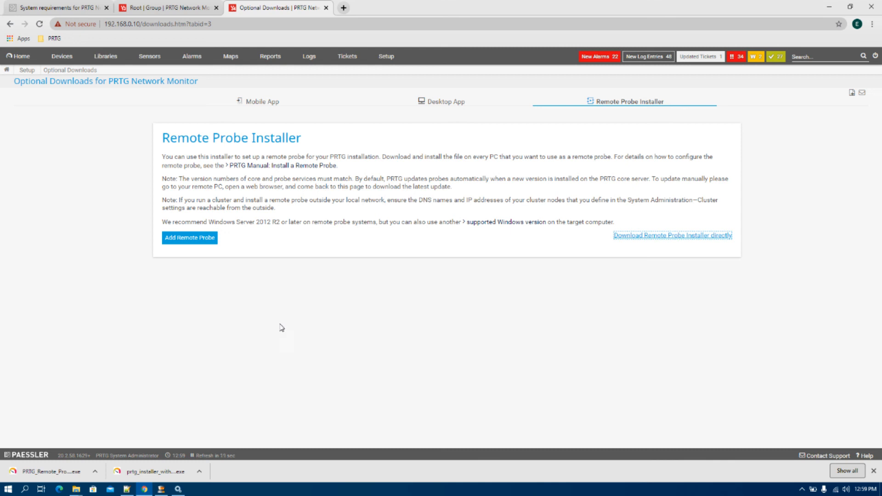
{"action": "left_click", "coordinate": [20, 56]}
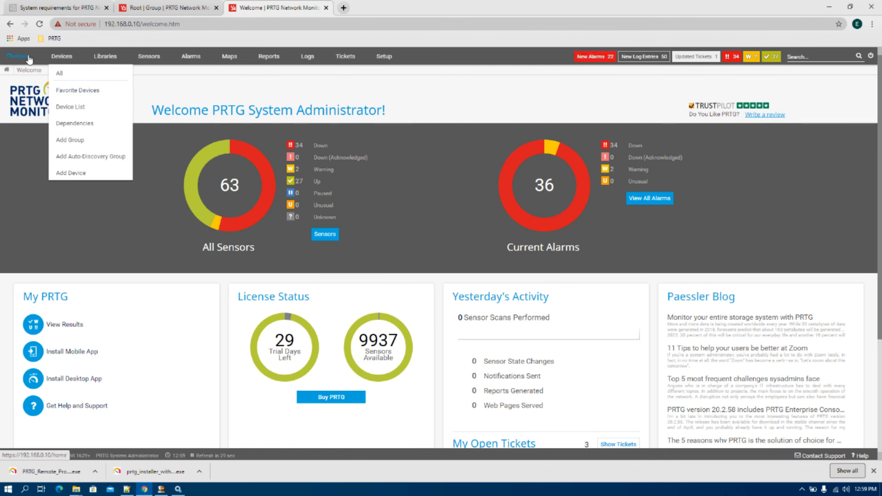
- List all Root devices, then re-expand Local Probe into Probe Device, Network Infrastructure, Windows and Virtual Systems
{"action": "left_click", "coordinate": [60, 73]}
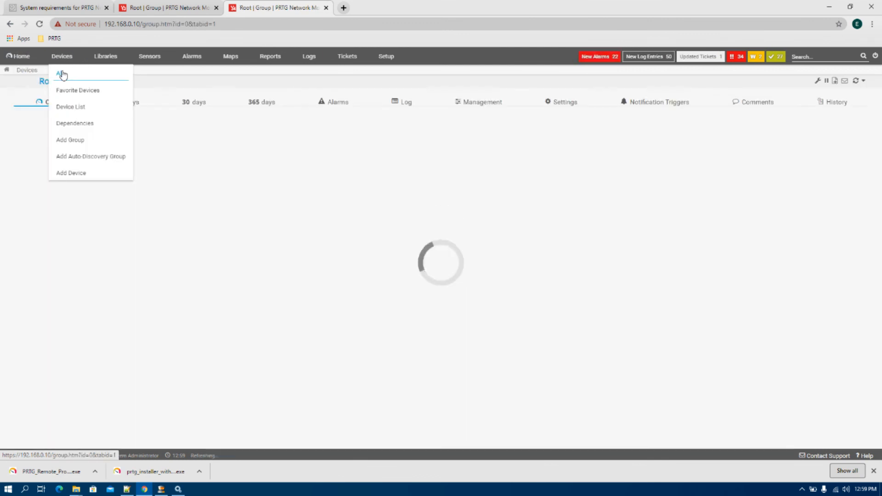
{"action": "left_click", "coordinate": [28, 148]}
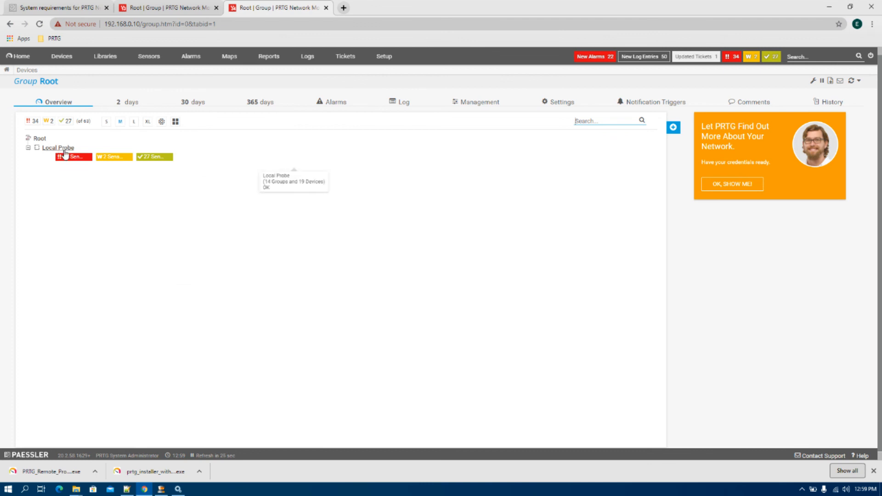
{"action": "mouse_move", "coordinate": [65, 154]}
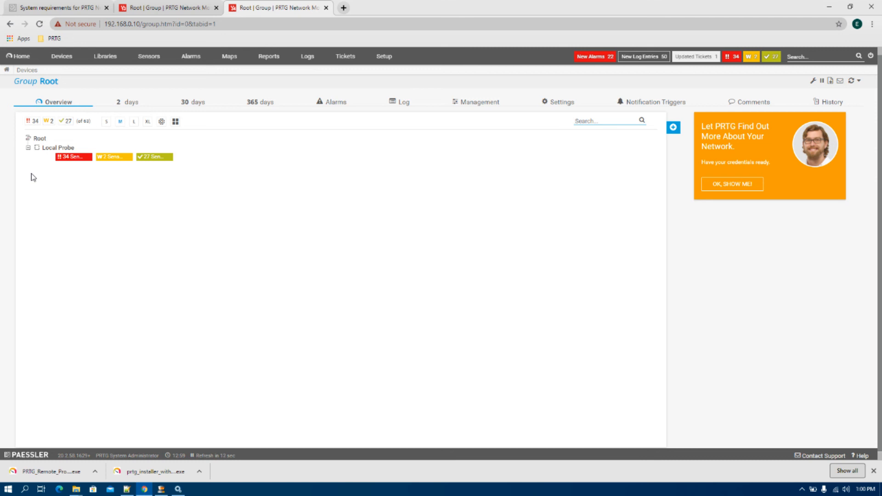
{"action": "left_click", "coordinate": [28, 148]}
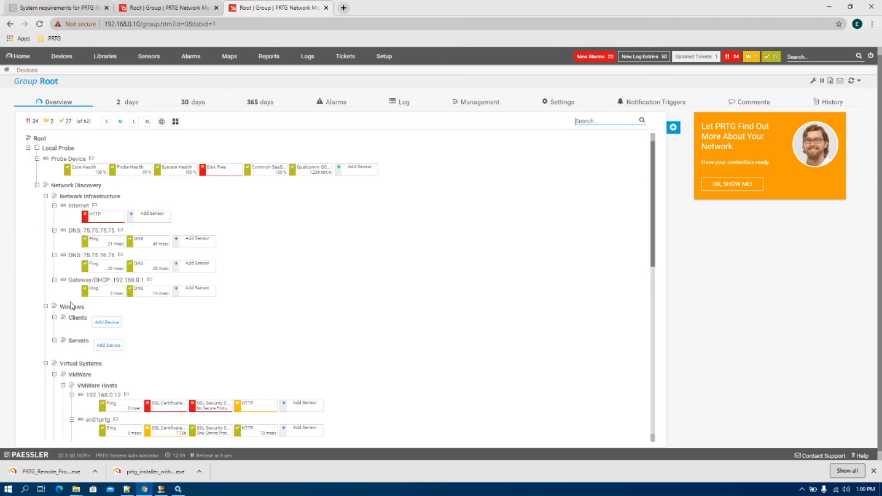
- Cancel moving VMWare Hosts to another group, then collapse Local Probe to its sensor summary
{"action": "right_click", "coordinate": [98, 387]}
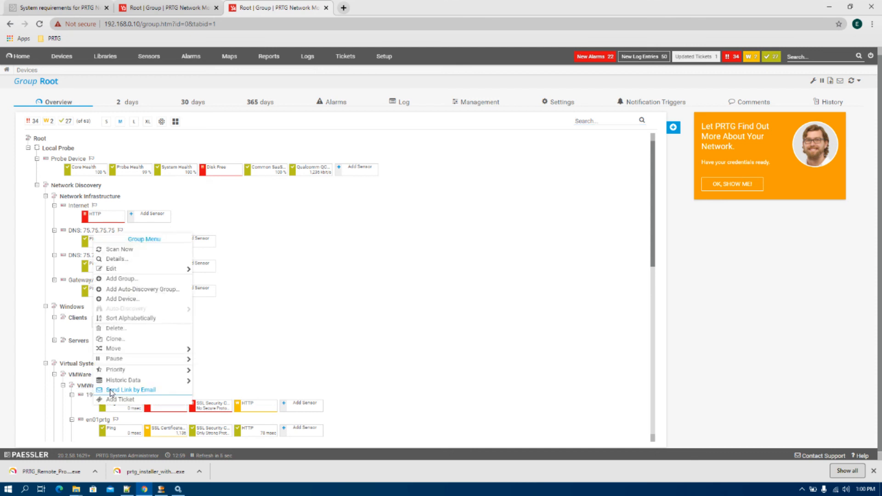
{"action": "mouse_move", "coordinate": [150, 385]}
{"action": "mouse_move", "coordinate": [145, 273]}
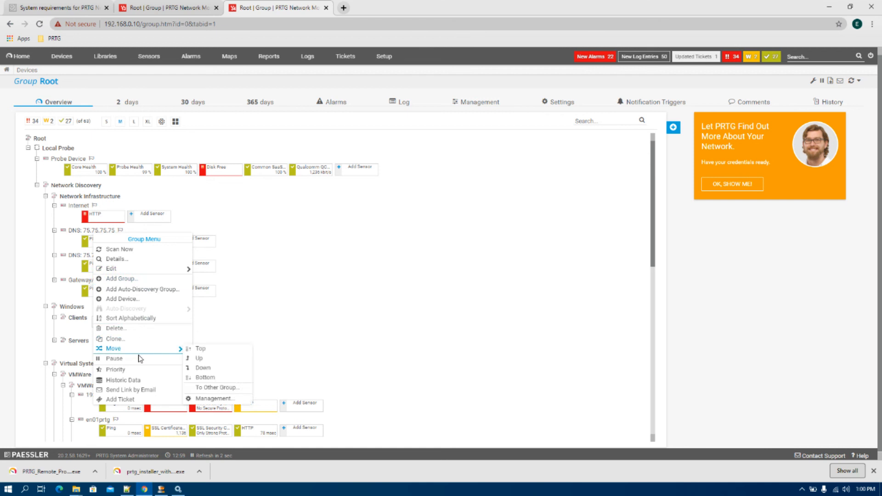
{"action": "left_click", "coordinate": [213, 388]}
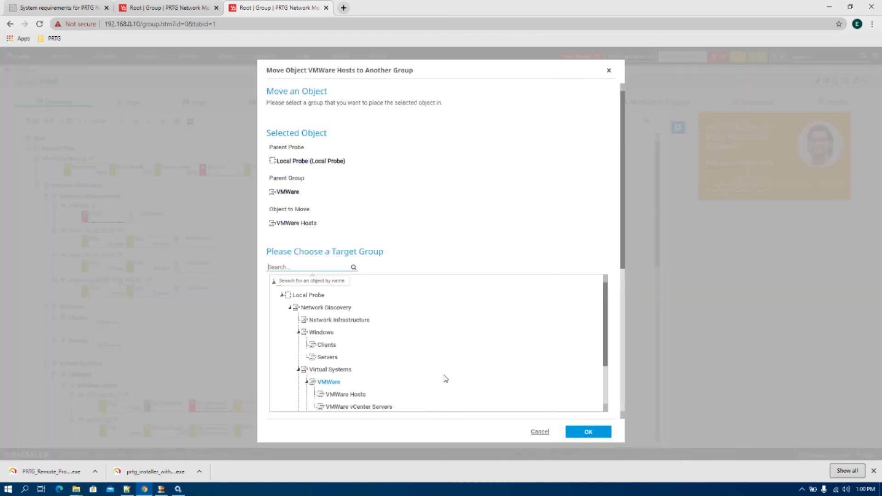
{"action": "left_click", "coordinate": [540, 432]}
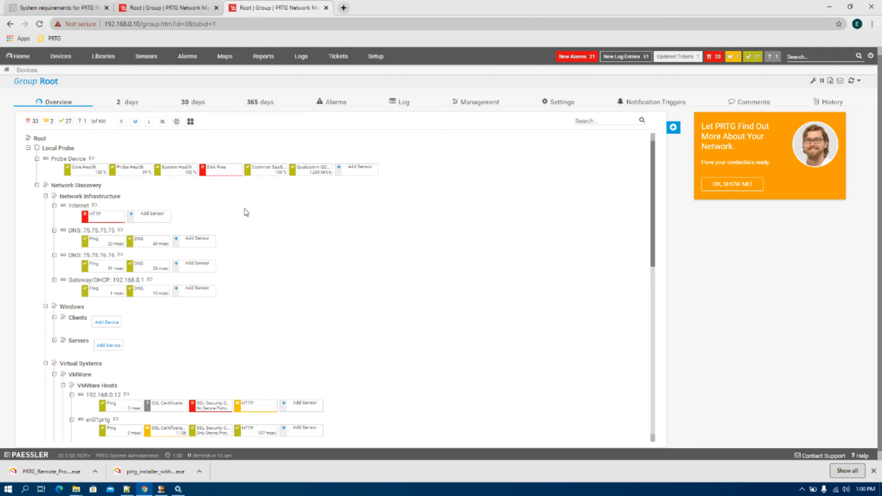
{"action": "left_click", "coordinate": [28, 148]}
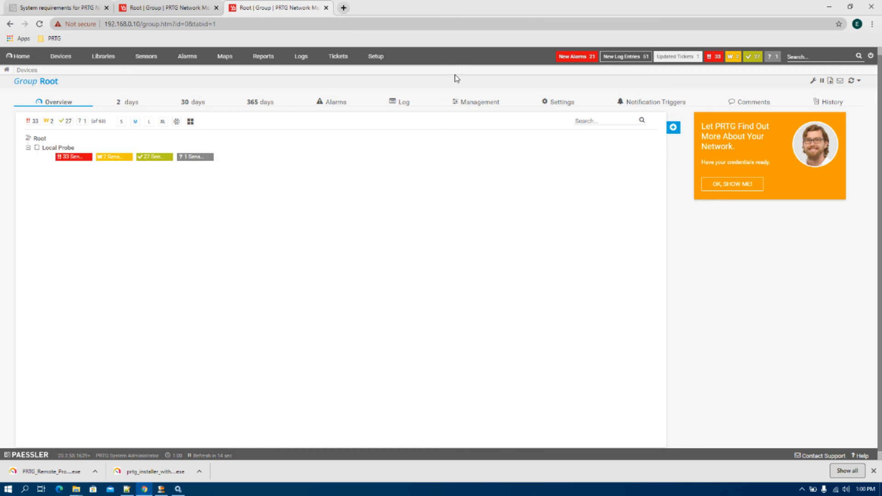
- Scroll through the Setup overview sections, then return to the Welcome dashboard
{"action": "left_click", "coordinate": [377, 57]}
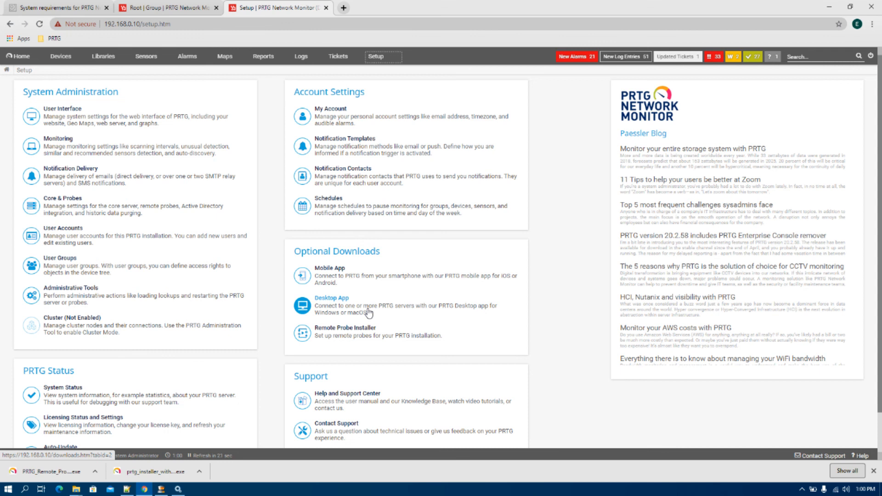
{"action": "scroll", "coordinate": [368, 313], "scroll_direction": "down", "scroll_amount": 1}
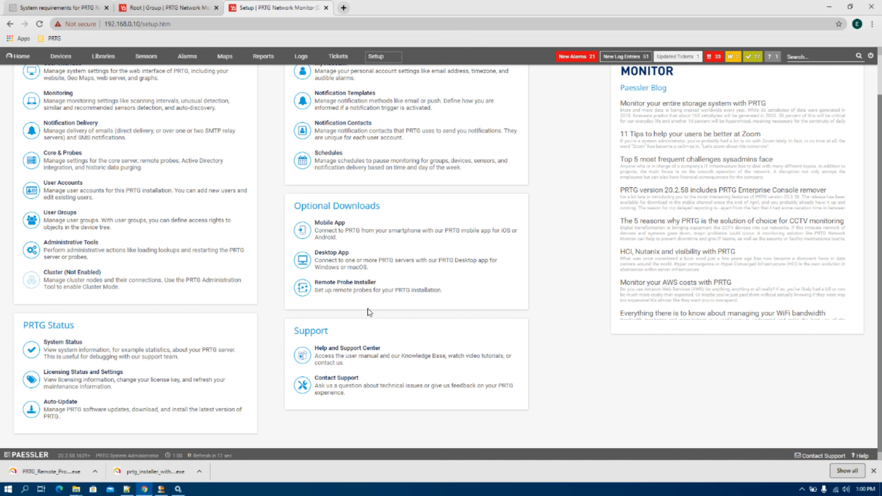
{"action": "scroll", "coordinate": [368, 312], "scroll_direction": "up", "scroll_amount": 1}
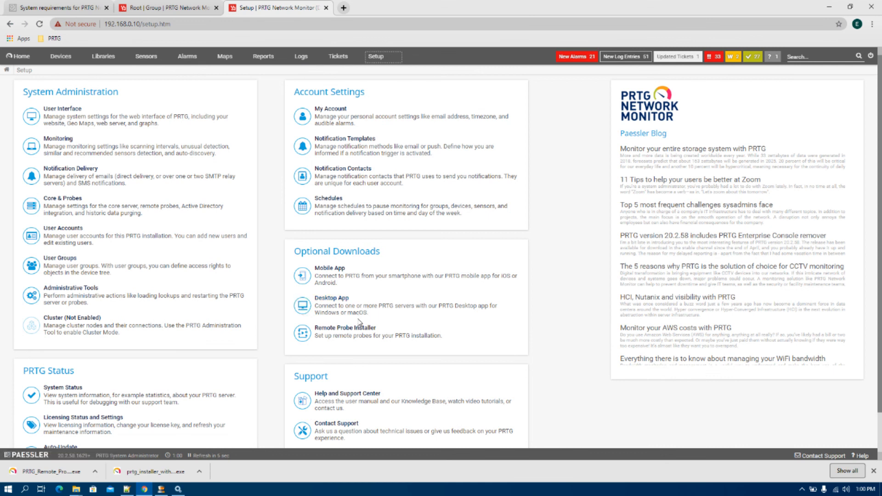
{"action": "scroll", "coordinate": [46, 413], "scroll_direction": "down", "scroll_amount": 1}
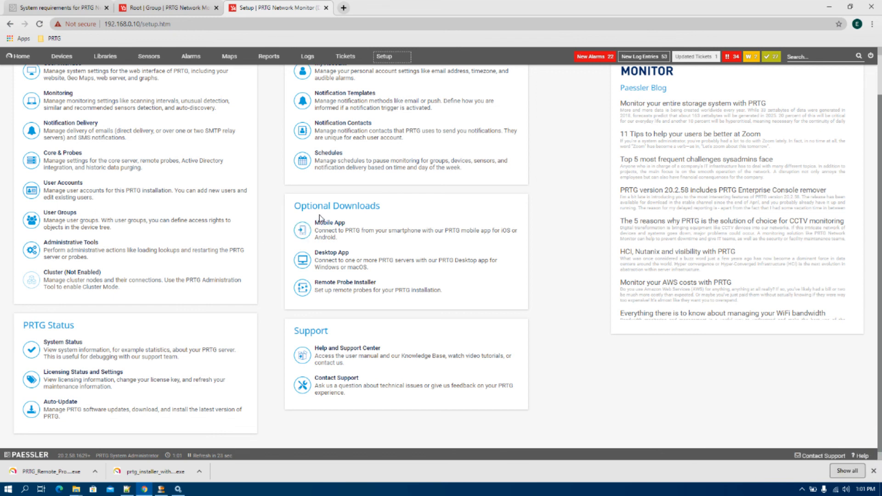
{"action": "scroll", "coordinate": [264, 271], "scroll_direction": "up", "scroll_amount": 1}
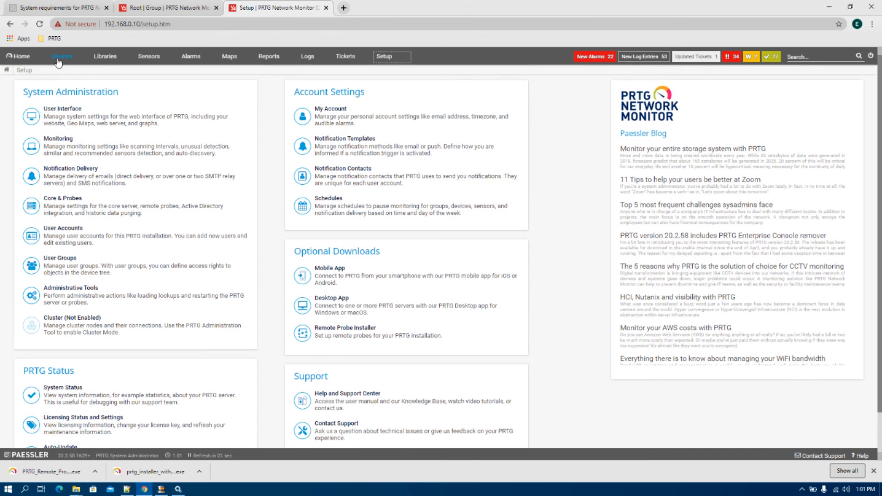
{"action": "mouse_move", "coordinate": [58, 62]}
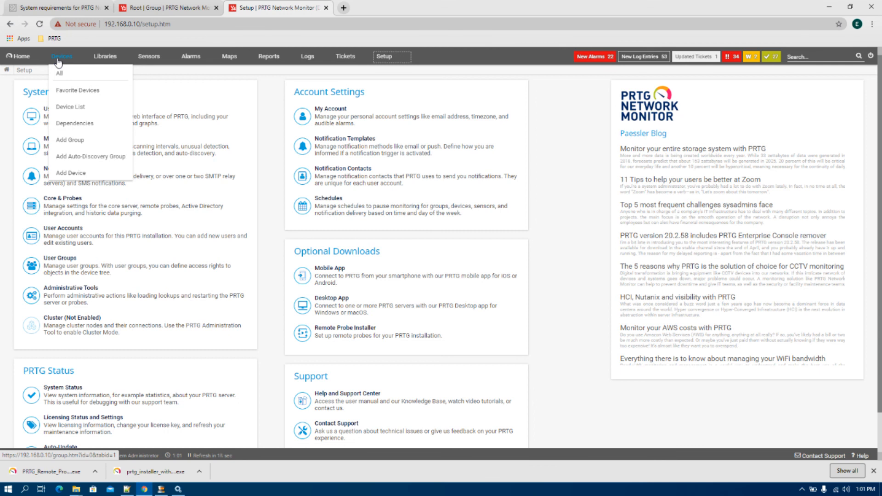
{"action": "left_click", "coordinate": [25, 59]}
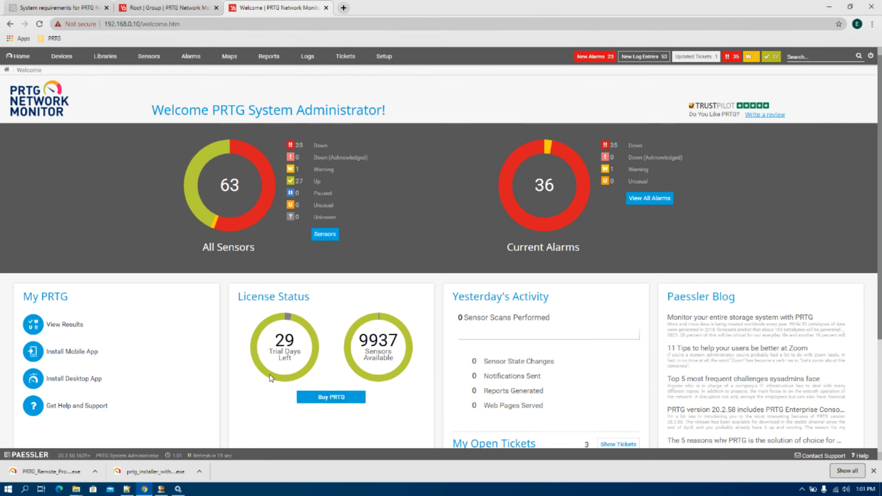
- Review the Welcome page's license status and tutorial videos, then show the PRTG bookmarks in a new tab
{"action": "mouse_move", "coordinate": [388, 361]}
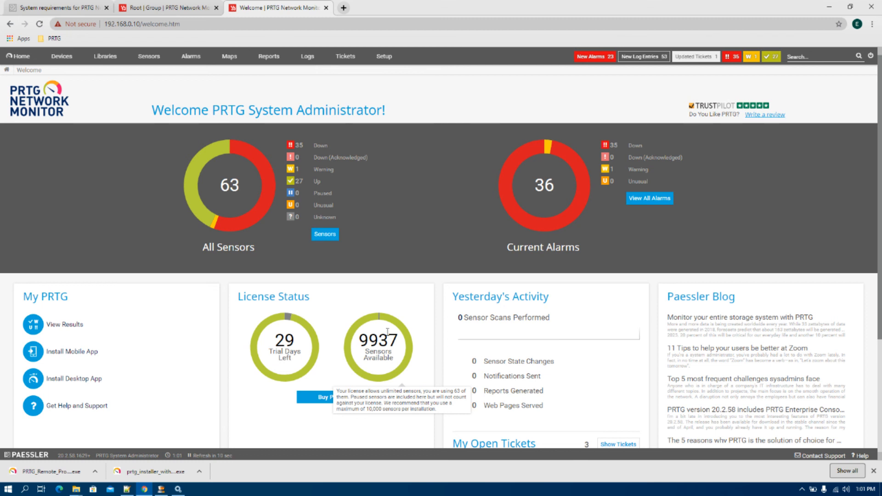
{"action": "scroll", "coordinate": [575, 351], "scroll_direction": "down", "scroll_amount": 4}
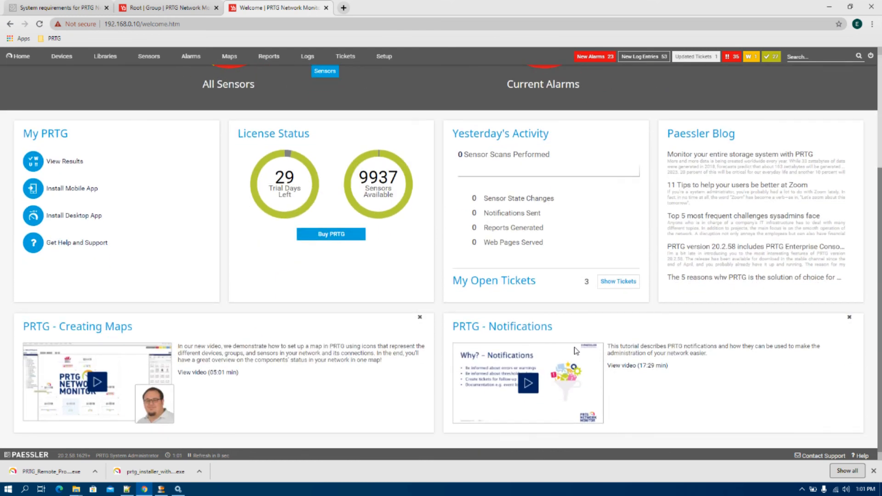
{"action": "scroll", "coordinate": [574, 350], "scroll_direction": "up", "scroll_amount": 2}
{"action": "scroll", "coordinate": [574, 351], "scroll_direction": "down", "scroll_amount": 2}
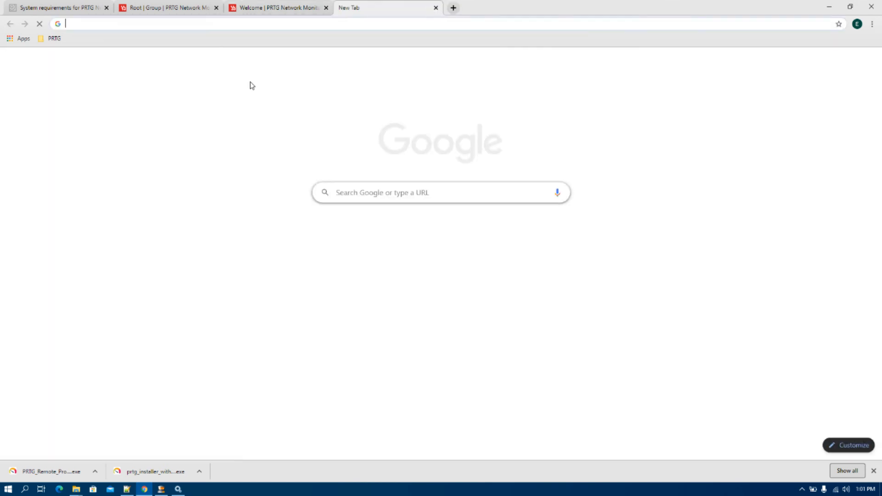
{"action": "left_click", "coordinate": [343, 8]}
{"action": "left_click", "coordinate": [54, 39]}
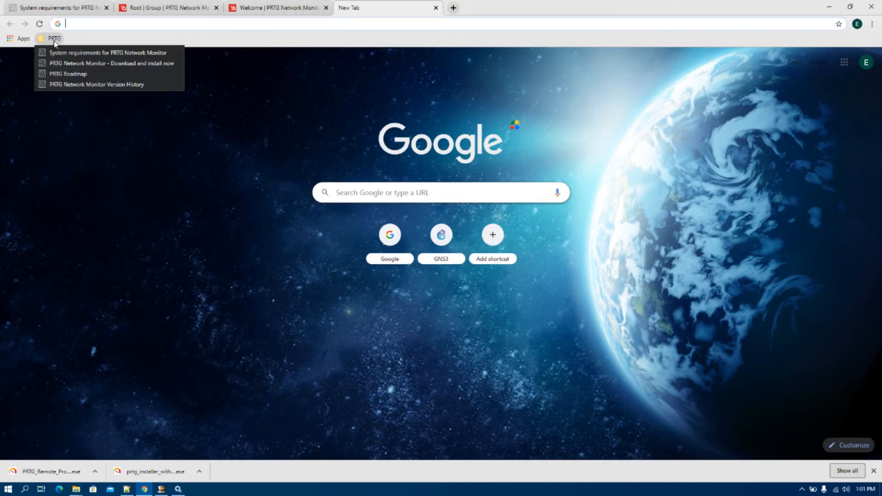
- Expand the Office 365 health sensor on the PRTG Roadmap, then load the Version History bookmark
{"action": "left_click", "coordinate": [63, 73]}
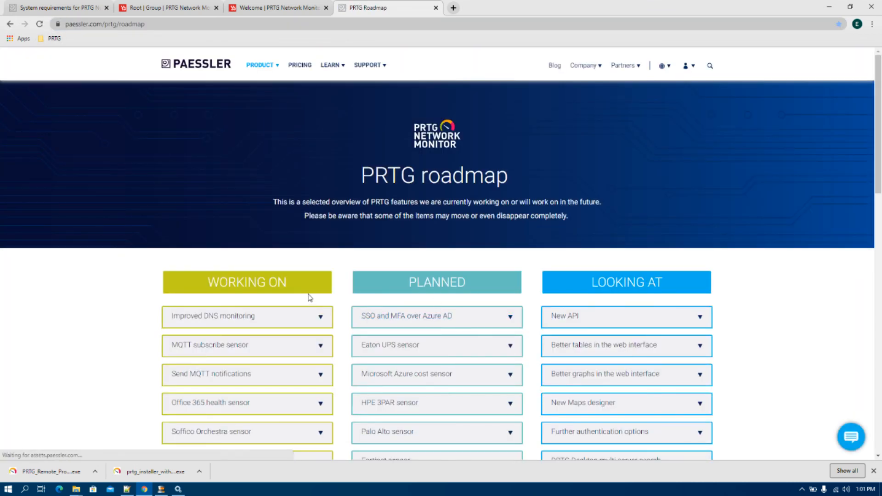
{"action": "scroll", "coordinate": [309, 297], "scroll_direction": "down", "scroll_amount": 2}
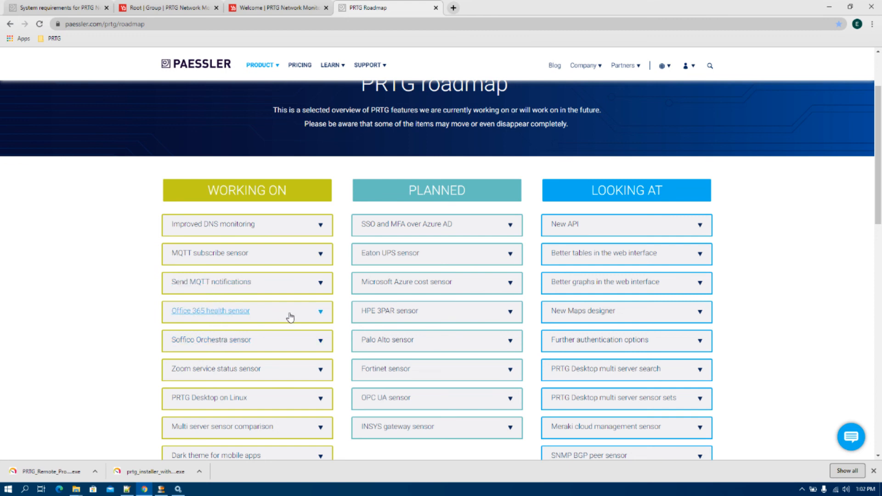
{"action": "left_click", "coordinate": [317, 317]}
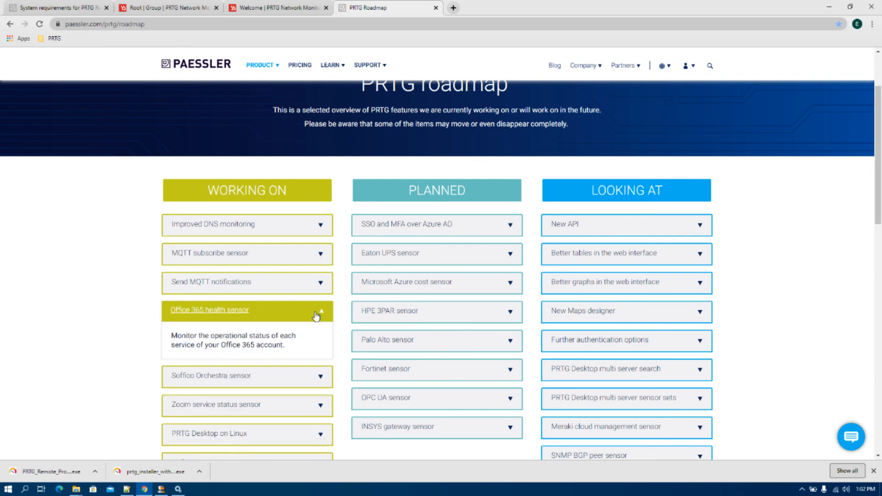
{"action": "left_click", "coordinate": [46, 40]}
{"action": "left_click", "coordinate": [57, 85]}
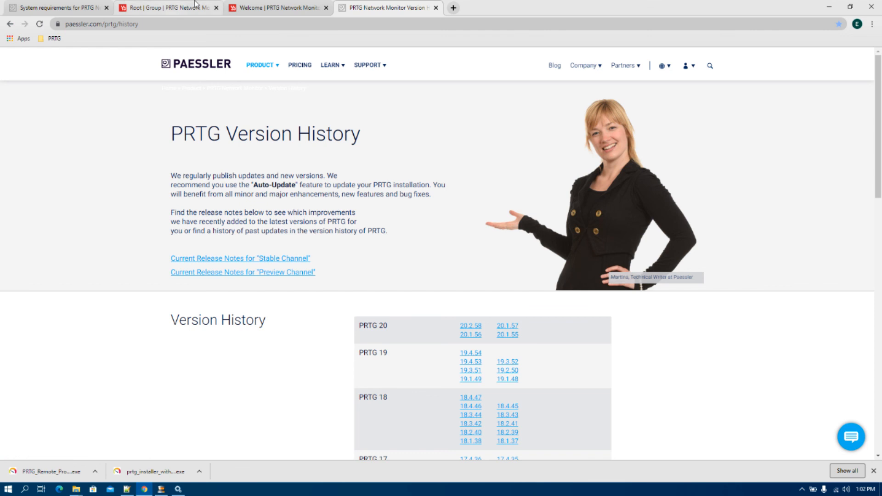
{"action": "left_click", "coordinate": [283, 7]}
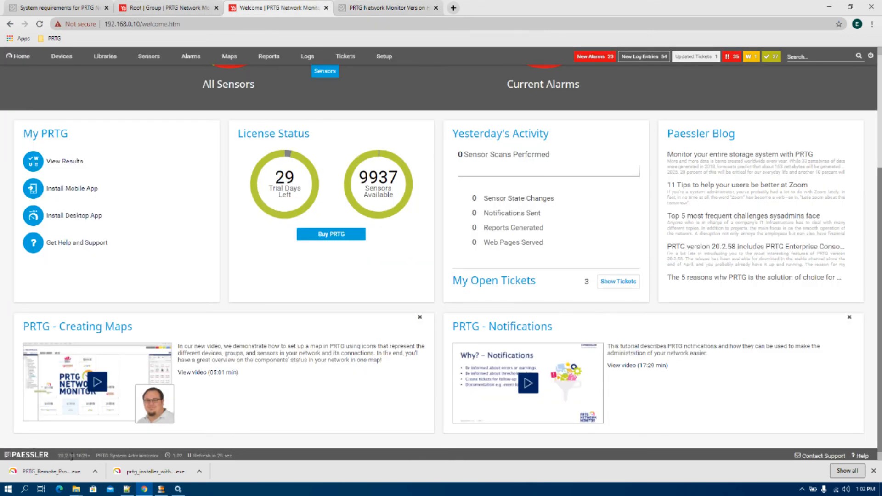
{"action": "left_click", "coordinate": [344, 7]}
{"action": "scroll", "coordinate": [610, 357], "scroll_direction": "down", "scroll_amount": 1}
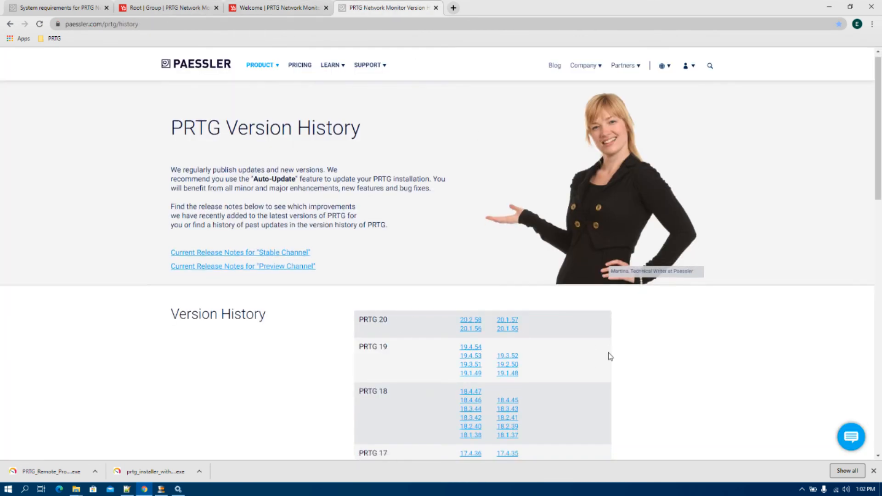
{"action": "scroll", "coordinate": [611, 356], "scroll_direction": "down", "scroll_amount": 10}
{"action": "scroll", "coordinate": [609, 356], "scroll_direction": "up", "scroll_amount": 5}
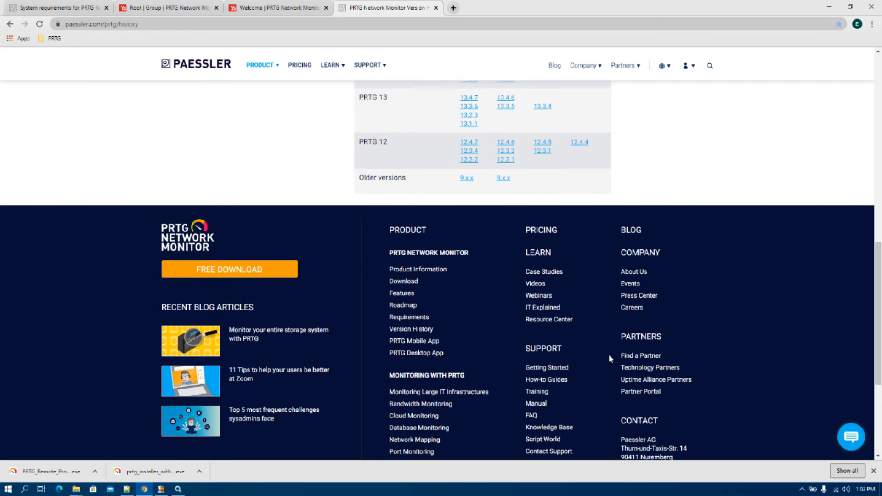
{"action": "scroll", "coordinate": [610, 359], "scroll_direction": "up", "scroll_amount": 6}
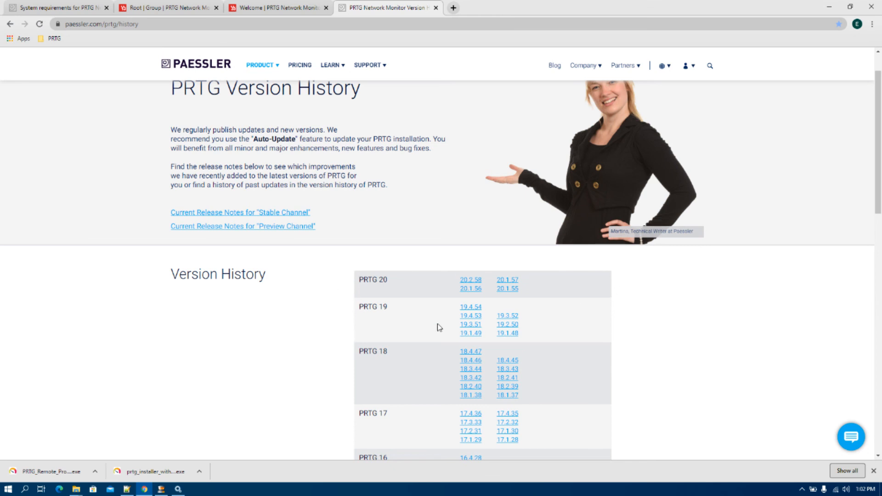
{"action": "scroll", "coordinate": [437, 323], "scroll_direction": "down", "scroll_amount": 8}
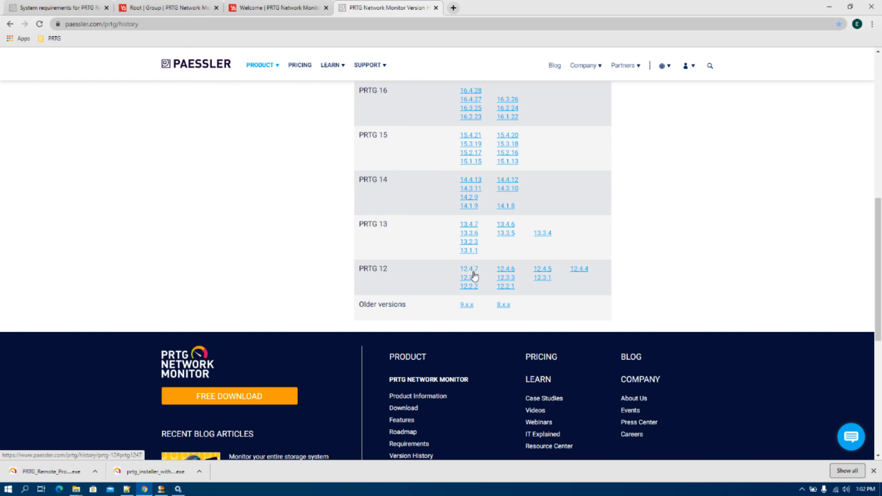
{"action": "scroll", "coordinate": [478, 300], "scroll_direction": "up", "scroll_amount": 3}
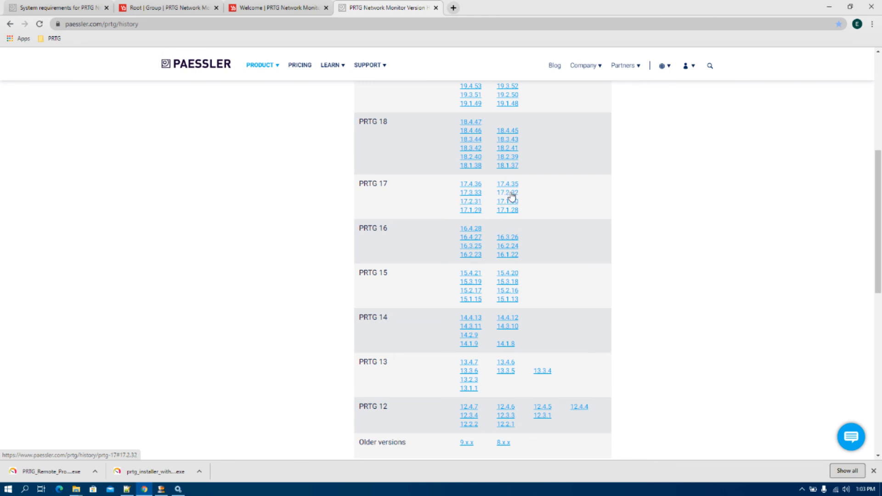
{"action": "scroll", "coordinate": [436, 361], "scroll_direction": "up", "scroll_amount": 6}
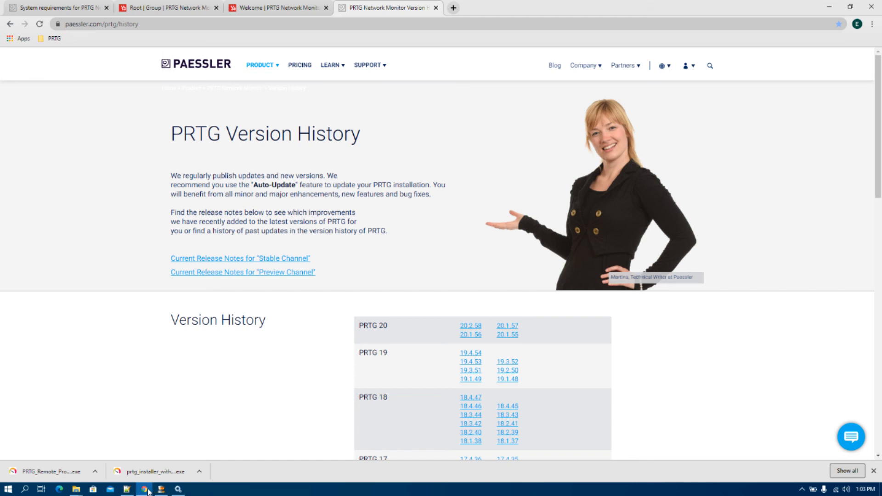
- Retry the Root tab's lost connection, then scroll back to the top of the Welcome tab
{"action": "left_click", "coordinate": [155, 7]}
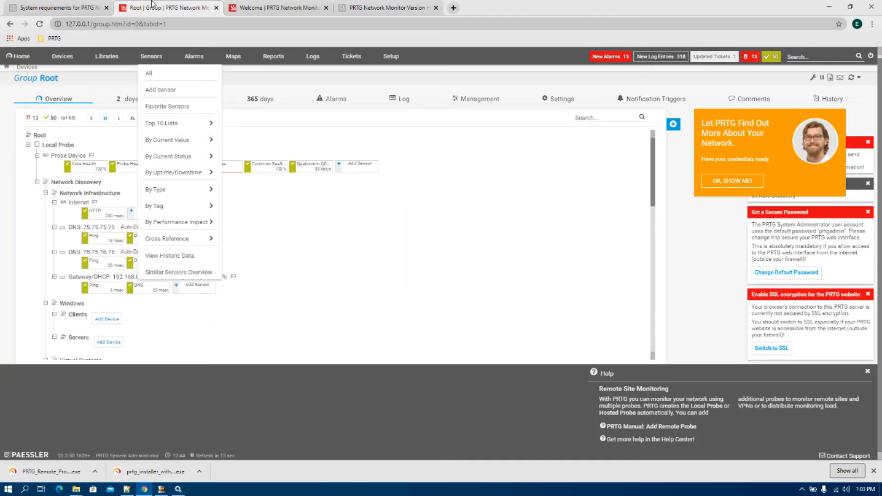
{"action": "left_click", "coordinate": [478, 299]}
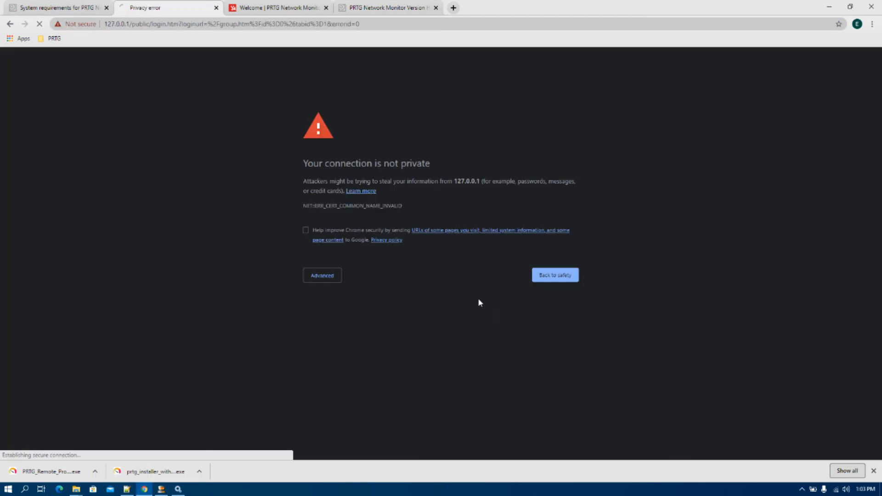
{"action": "left_click", "coordinate": [276, 8]}
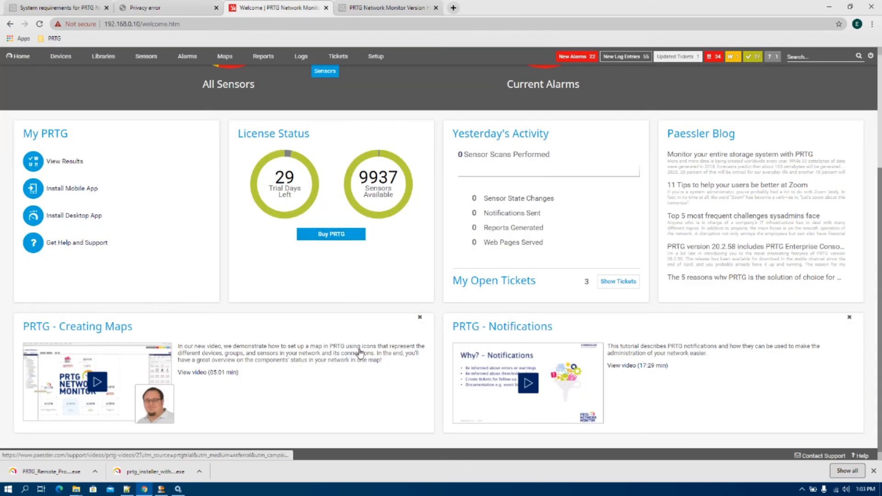
{"action": "scroll", "coordinate": [360, 352], "scroll_direction": "up", "scroll_amount": 4}
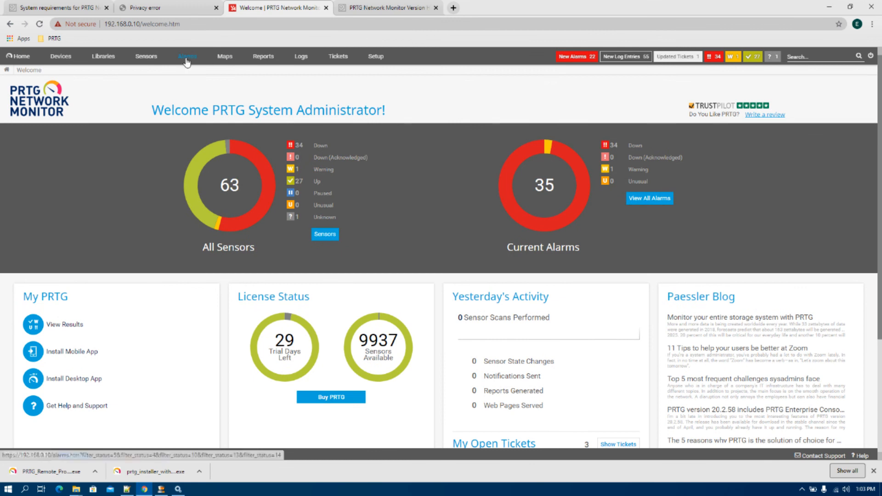
- Look through the Alarms list, then open the Reports page with its eight default reports
{"action": "left_click", "coordinate": [187, 61]}
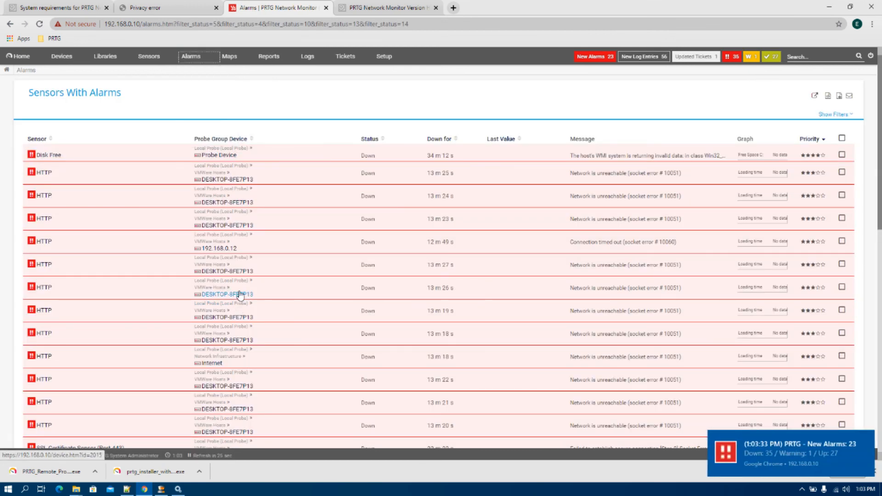
{"action": "mouse_move", "coordinate": [240, 295]}
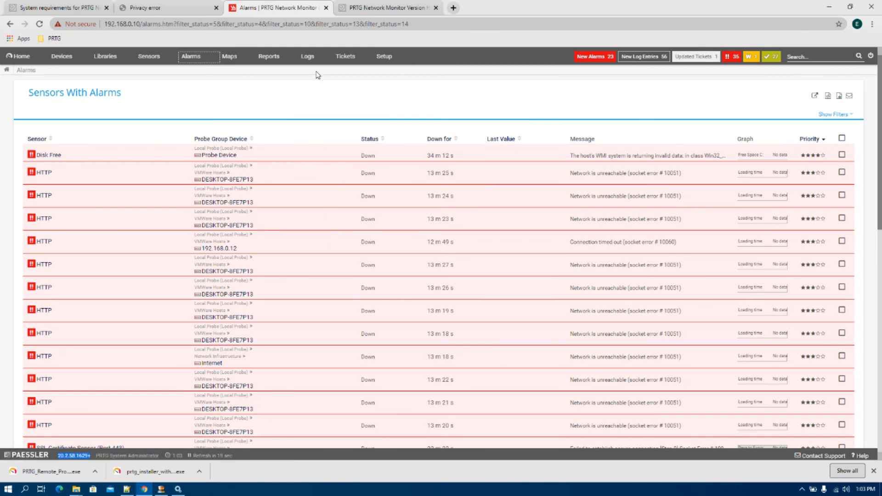
{"action": "left_click", "coordinate": [271, 58]}
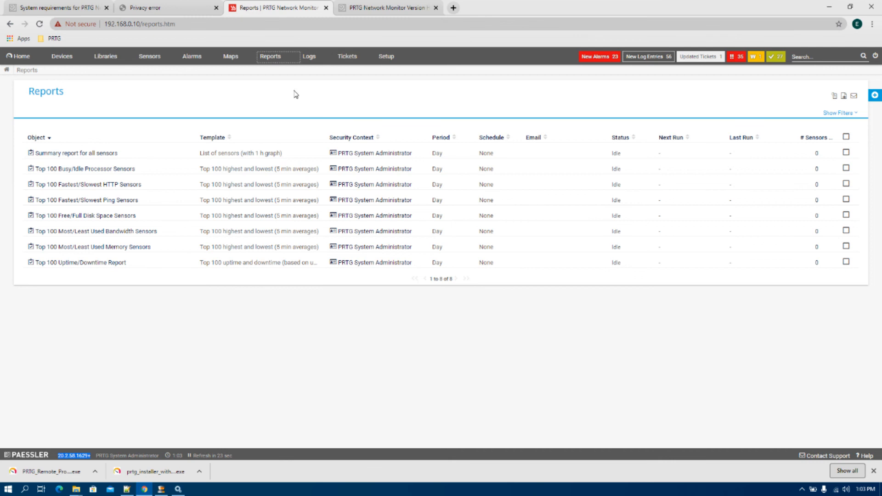
- Open the Sample Dashboard map from Maps, then list the three open Tickets
{"action": "left_click", "coordinate": [231, 56]}
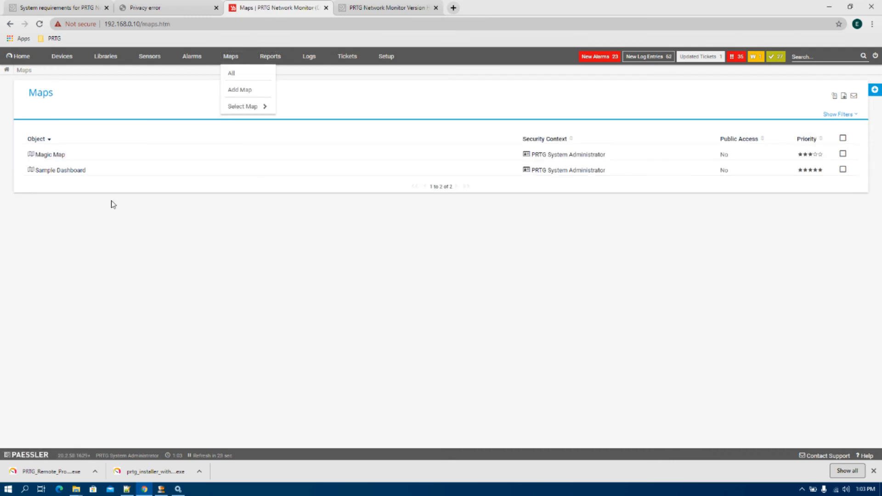
{"action": "left_click", "coordinate": [65, 178]}
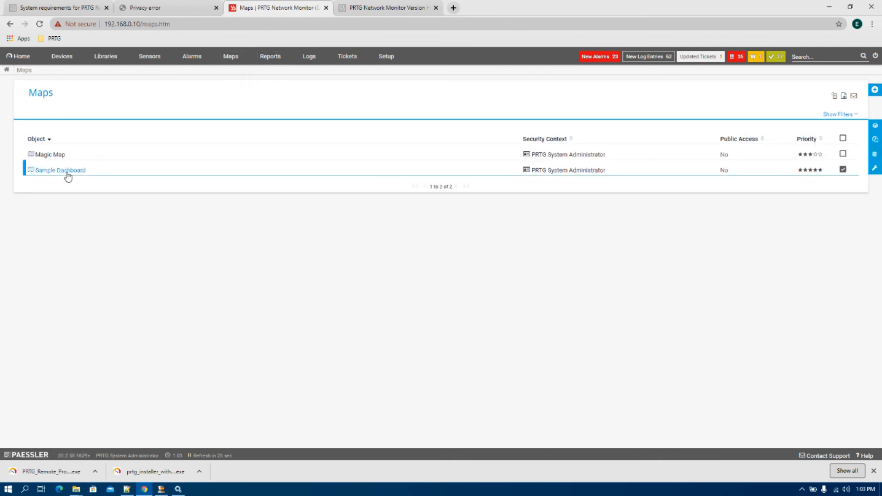
{"action": "left_click", "coordinate": [67, 174]}
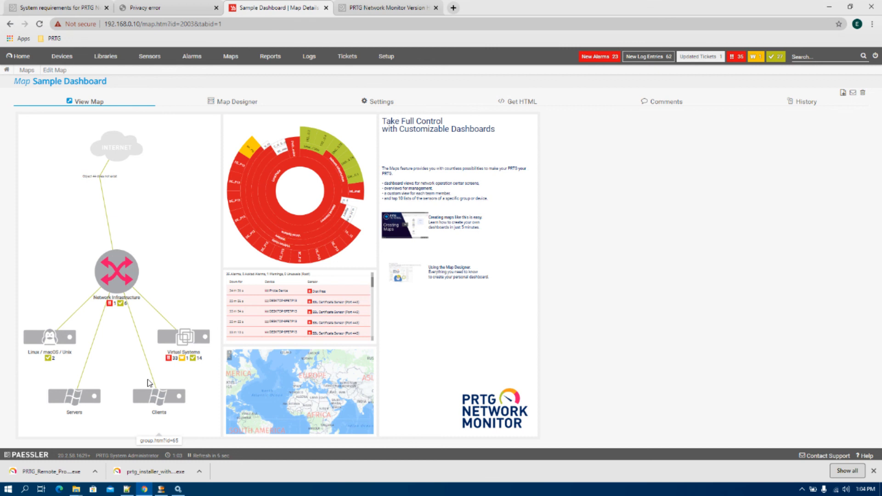
{"action": "left_click", "coordinate": [345, 57]}
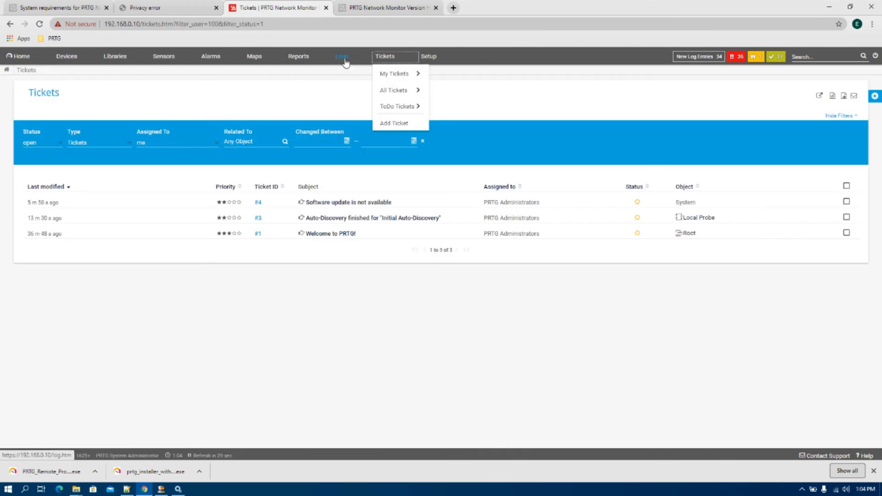